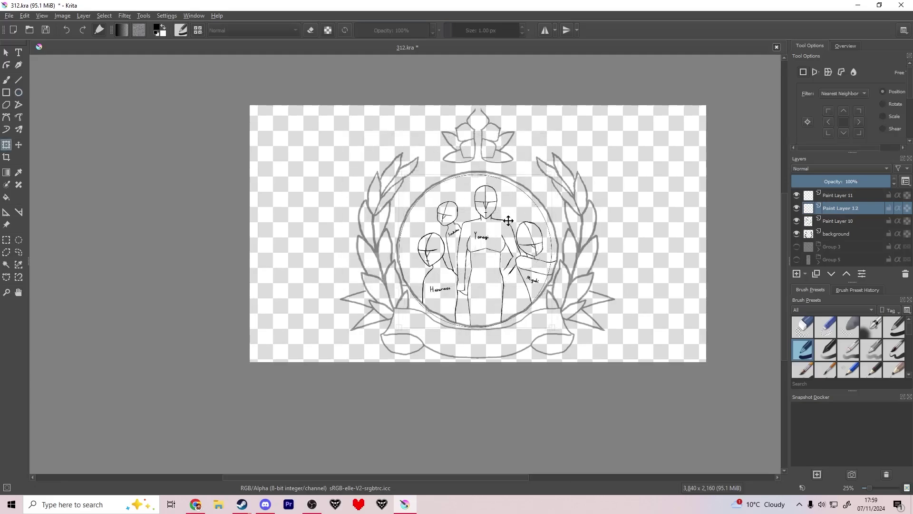
Step: Select the topmost paint layer and set up the Basic-5 Size brush at 40 px for inking
{"action": "scroll", "coordinate": [466, 185], "scroll_direction": "up", "scroll_amount": 3}
{"action": "scroll", "coordinate": [571, 245], "scroll_direction": "down", "scroll_amount": 4}
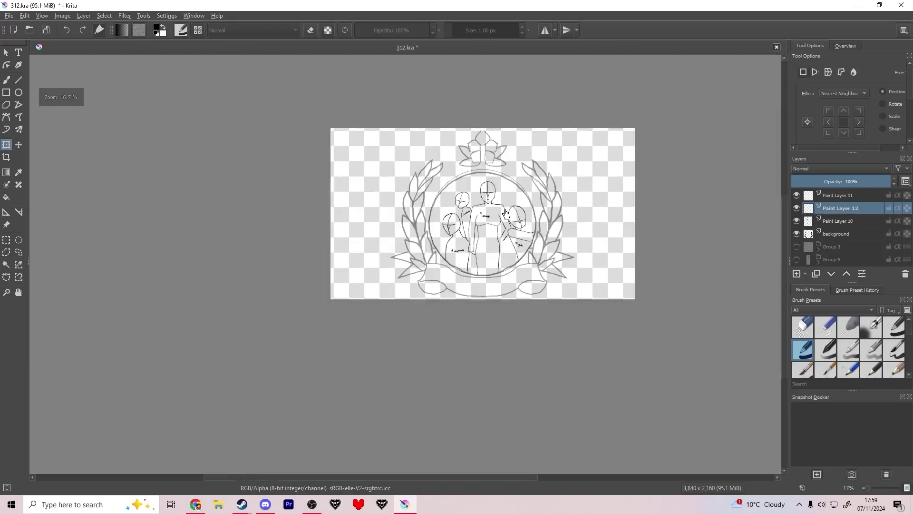
{"action": "left_click", "coordinate": [851, 196]}
{"action": "key", "text": "b"}
{"action": "scroll", "coordinate": [454, 141], "scroll_direction": "up", "scroll_amount": 4}
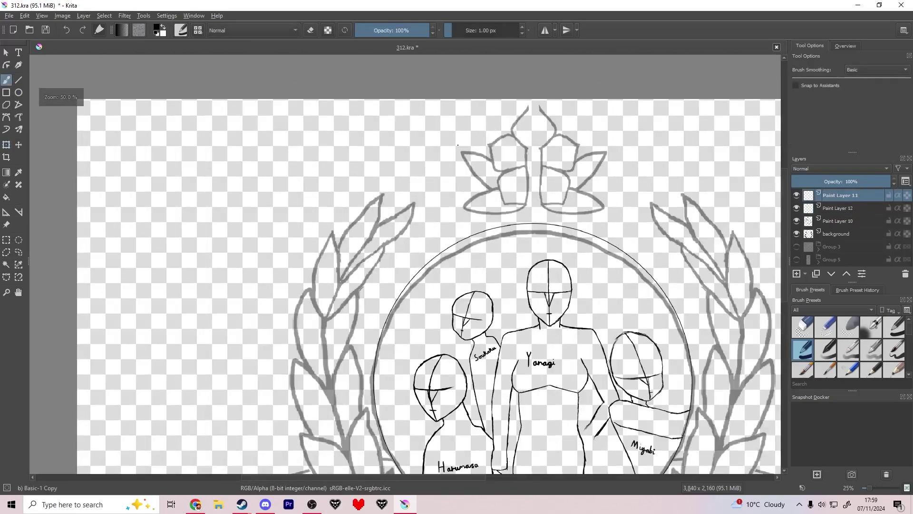
{"action": "left_click", "coordinate": [894, 350]}
{"action": "left_click_drag", "start_coordinate": [551, 271], "coordinate": [465, 157]}
{"action": "scroll", "coordinate": [456, 380], "scroll_direction": "up", "scroll_amount": 2}
{"action": "left_click_drag", "start_coordinate": [418, 447], "coordinate": [367, 243]}
{"action": "left_click", "coordinate": [854, 207]}
{"action": "left_click", "coordinate": [858, 197]}
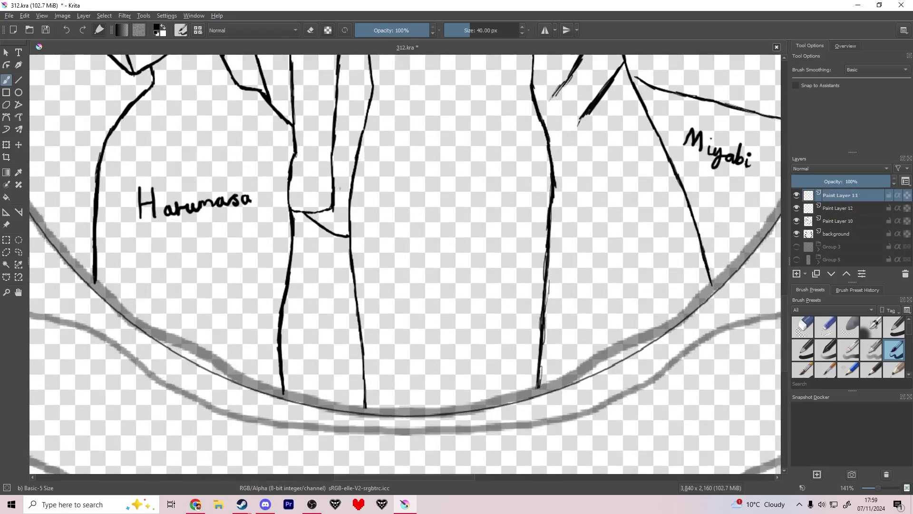
Step: Ink the bottom of the emblem's circle over the thin guide line, working leftward from near its centre
{"action": "scroll", "coordinate": [382, 404], "scroll_direction": "up", "scroll_amount": 3}
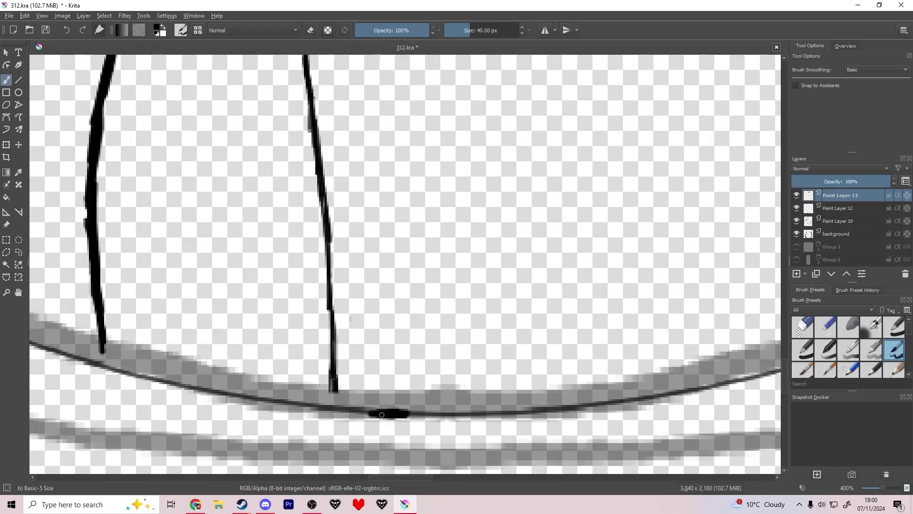
{"action": "mouse_move", "coordinate": [382, 415]}
{"action": "left_mouse_down"}
{"action": "mouse_move", "coordinate": [217, 391]}
{"action": "mouse_move", "coordinate": [285, 403]}
{"action": "mouse_move", "coordinate": [233, 398]}
{"action": "mouse_move", "coordinate": [32, 340]}
{"action": "left_mouse_up"}
{"action": "key", "text": "e"}
{"action": "key", "text": "e"}
{"action": "key", "text": "e"}
{"action": "left_click_drag", "start_coordinate": [179, 379], "coordinate": [541, 464]}
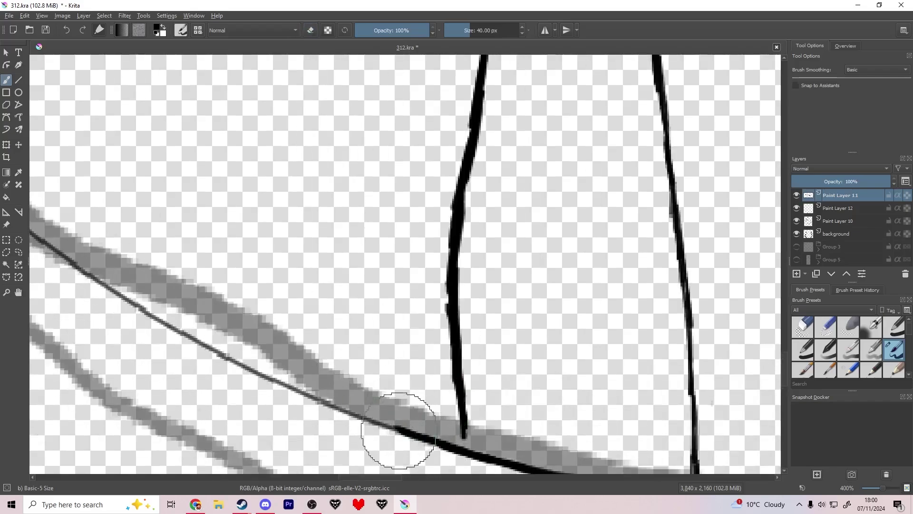
Step: Ink the circle's lower-left arc from the central figure's leg toward the figure labelled Harumasa, following the guide line
{"action": "left_click_drag", "start_coordinate": [409, 432], "coordinate": [266, 378]}
{"action": "left_click_drag", "start_coordinate": [271, 380], "coordinate": [61, 257]}
{"action": "left_click_drag", "start_coordinate": [101, 284], "coordinate": [61, 258]}
{"action": "key", "text": "e"}
{"action": "key", "text": "e"}
{"action": "scroll", "coordinate": [118, 223], "scroll_direction": "down", "scroll_amount": 1}
{"action": "left_click_drag", "start_coordinate": [119, 222], "coordinate": [346, 336]}
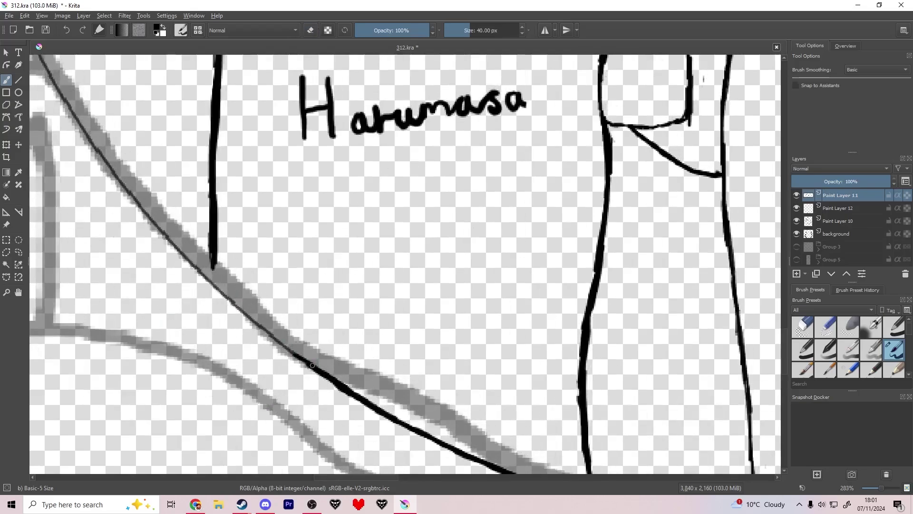
Step: Extend the black circle outline up the lower-left arc, past the outer edge of the Harumasa figure
{"action": "left_click_drag", "start_coordinate": [318, 367], "coordinate": [280, 342]}
{"action": "key", "text": "e"}
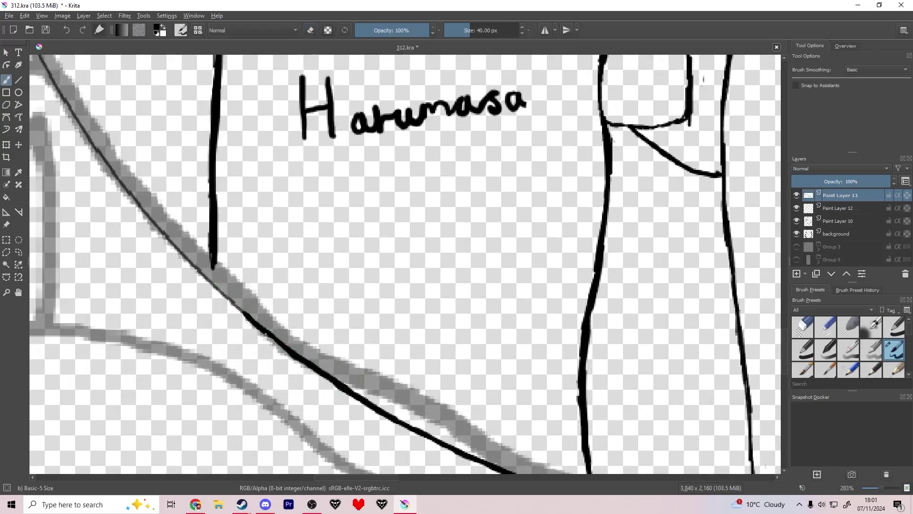
{"action": "mouse_move", "coordinate": [230, 303]}
{"action": "left_mouse_down"}
{"action": "mouse_move", "coordinate": [228, 287]}
{"action": "mouse_move", "coordinate": [102, 164]}
{"action": "mouse_move", "coordinate": [62, 92]}
{"action": "left_mouse_up"}
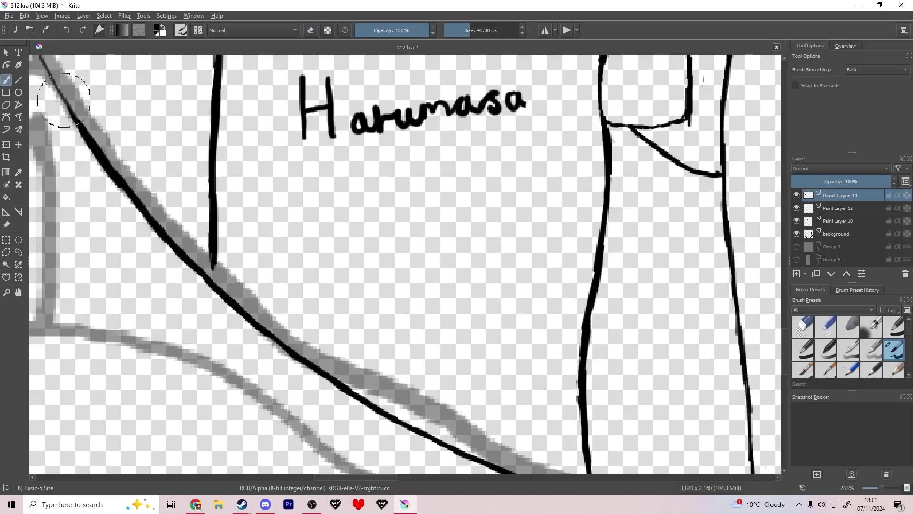
{"action": "scroll", "coordinate": [62, 93], "scroll_direction": "up", "scroll_amount": 1}
Step: Ink the circle's left side beside Harumasa's head, following the guide line upward with overlapping strokes
{"action": "left_click_drag", "start_coordinate": [305, 272], "coordinate": [287, 303]}
{"action": "left_click_drag", "start_coordinate": [336, 388], "coordinate": [297, 312]}
{"action": "mouse_move", "coordinate": [337, 399]}
{"action": "left_mouse_down"}
{"action": "mouse_move", "coordinate": [258, 221]}
{"action": "mouse_move", "coordinate": [233, 149]}
{"action": "mouse_move", "coordinate": [249, 159]}
{"action": "mouse_move", "coordinate": [206, 72]}
{"action": "left_mouse_up"}
{"action": "left_click_drag", "start_coordinate": [267, 71], "coordinate": [377, 375]}
{"action": "left_click_drag", "start_coordinate": [305, 333], "coordinate": [311, 385]}
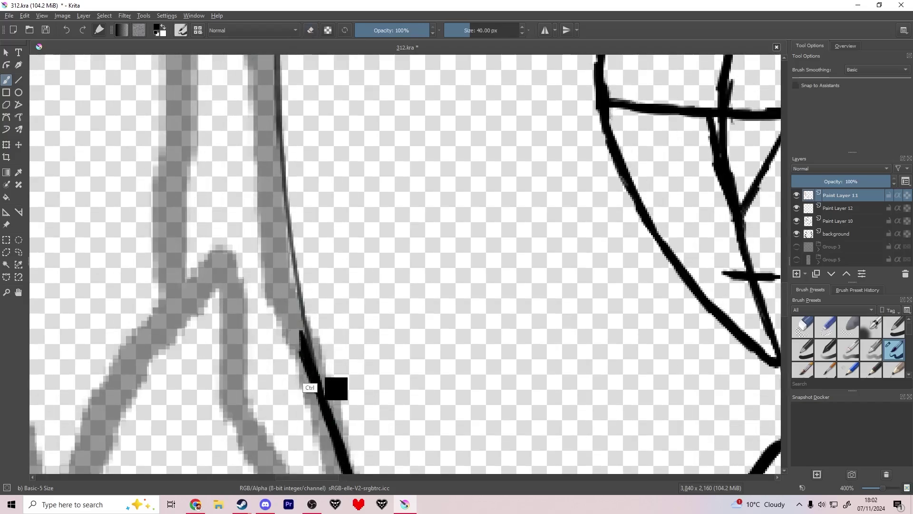
{"action": "mouse_move", "coordinate": [292, 263]}
{"action": "left_mouse_down"}
{"action": "mouse_move", "coordinate": [298, 313]}
{"action": "mouse_move", "coordinate": [281, 181]}
{"action": "mouse_move", "coordinate": [279, 72]}
{"action": "left_mouse_up"}
{"action": "scroll", "coordinate": [279, 71], "scroll_direction": "up", "scroll_amount": 3}
{"action": "mouse_move", "coordinate": [304, 332]}
{"action": "left_mouse_down"}
{"action": "mouse_move", "coordinate": [293, 157]}
{"action": "mouse_move", "coordinate": [311, 62]}
{"action": "left_mouse_up"}
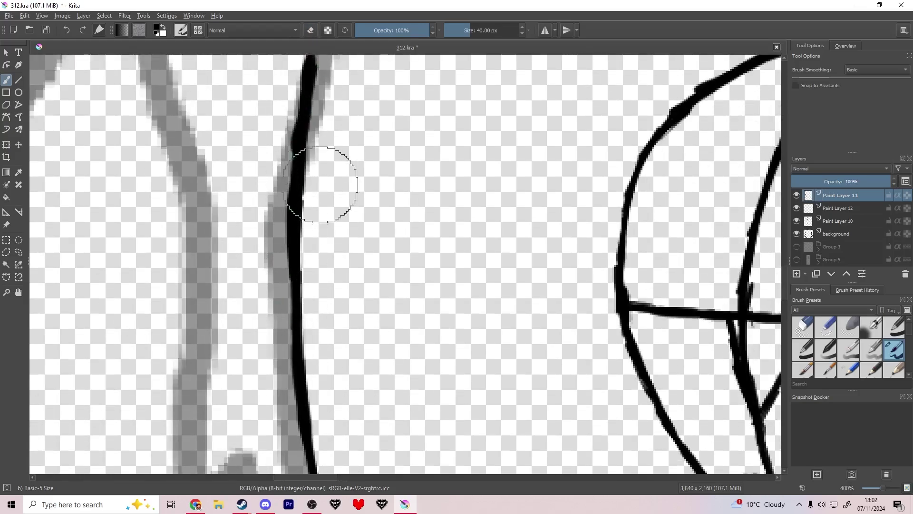
Step: Ink the circle's left side above Harumasa's head, curving it inward along the guide line
{"action": "key", "text": "minus"}
{"action": "key", "text": "e"}
{"action": "left_click_drag", "start_coordinate": [339, 152], "coordinate": [348, 92]}
{"action": "left_click_drag", "start_coordinate": [397, 206], "coordinate": [358, 421]}
{"action": "left_click_drag", "start_coordinate": [307, 326], "coordinate": [335, 239]}
{"action": "left_click_drag", "start_coordinate": [319, 270], "coordinate": [375, 127]}
{"action": "key", "text": "e"}
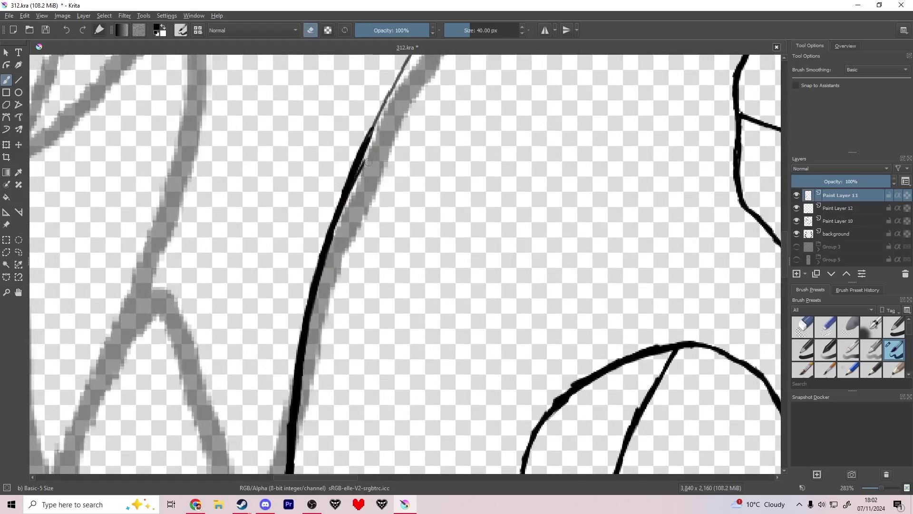
{"action": "key", "text": "e"}
Step: Ink the circle's upper-left arc outside the rear left figure's head, joining the strokes along the guide line
{"action": "left_click_drag", "start_coordinate": [421, 72], "coordinate": [160, 309]}
{"action": "left_click_drag", "start_coordinate": [105, 375], "coordinate": [138, 310]}
{"action": "left_click_drag", "start_coordinate": [120, 347], "coordinate": [218, 192]}
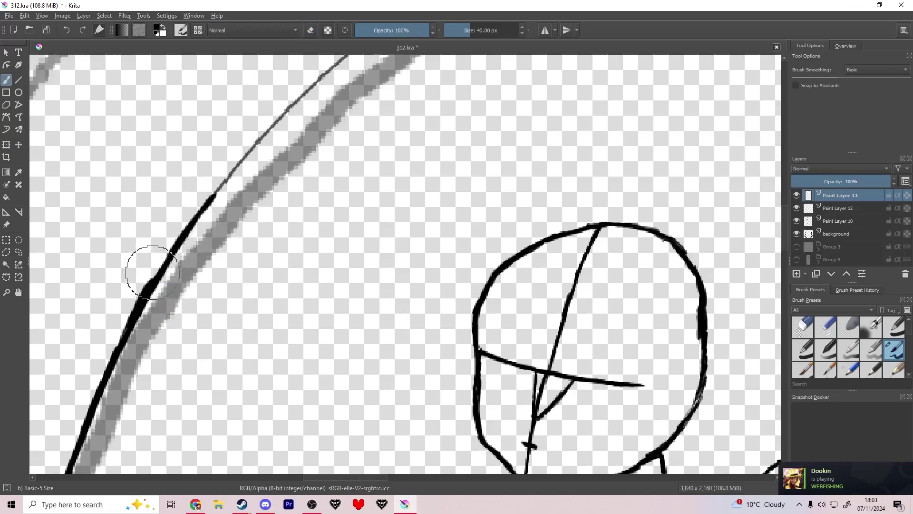
{"action": "left_click_drag", "start_coordinate": [147, 265], "coordinate": [266, 135]}
{"action": "scroll", "coordinate": [348, 247], "scroll_direction": "up", "scroll_amount": 3}
{"action": "mouse_move", "coordinate": [233, 273]}
{"action": "left_mouse_down"}
{"action": "mouse_move", "coordinate": [354, 149]}
{"action": "mouse_move", "coordinate": [495, 56]}
{"action": "left_mouse_up"}
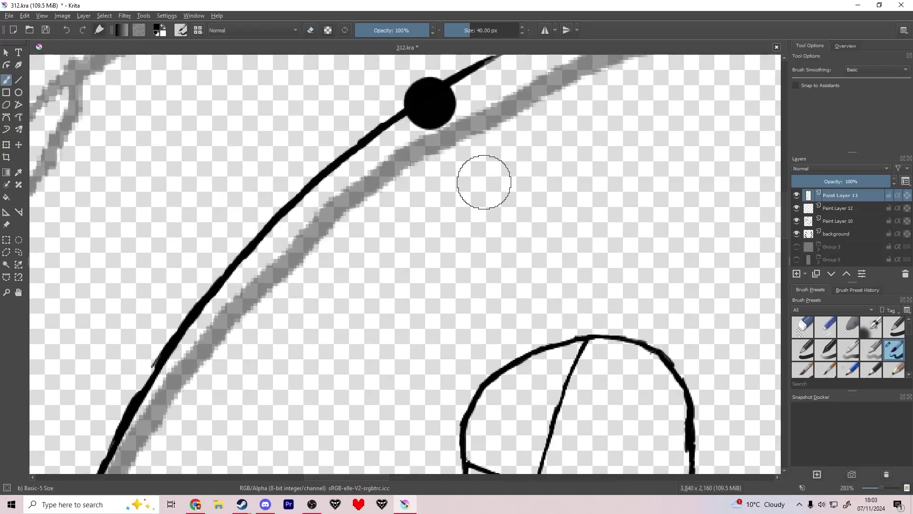
Step: Ink the circle's upper arc from the upper left to its highest point above the central figure's head
{"action": "left_click_drag", "start_coordinate": [483, 181], "coordinate": [238, 308]}
{"action": "mouse_move", "coordinate": [179, 221]}
{"action": "left_mouse_down"}
{"action": "mouse_move", "coordinate": [303, 163]}
{"action": "mouse_move", "coordinate": [411, 133]}
{"action": "mouse_move", "coordinate": [465, 131]}
{"action": "left_mouse_up"}
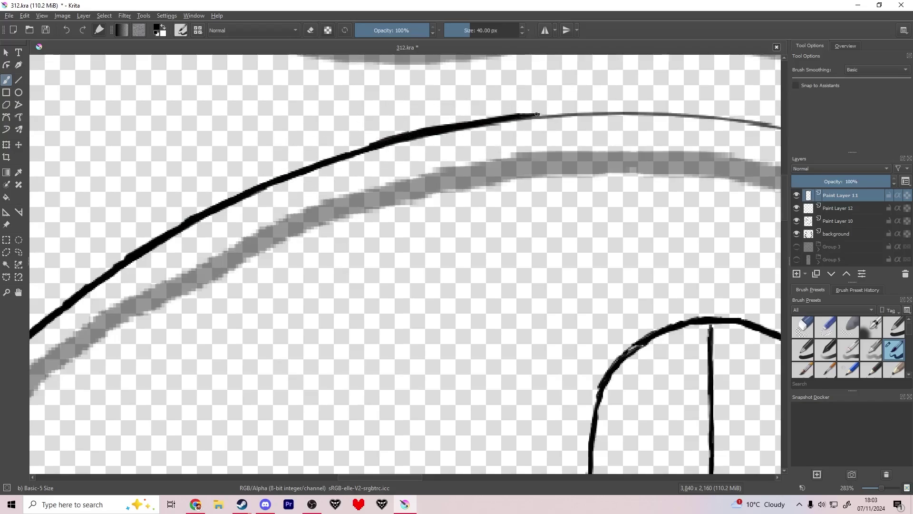
{"action": "left_click_drag", "start_coordinate": [536, 114], "coordinate": [610, 111]}
{"action": "left_click_drag", "start_coordinate": [776, 138], "coordinate": [400, 208]}
{"action": "left_click_drag", "start_coordinate": [218, 181], "coordinate": [242, 181]}
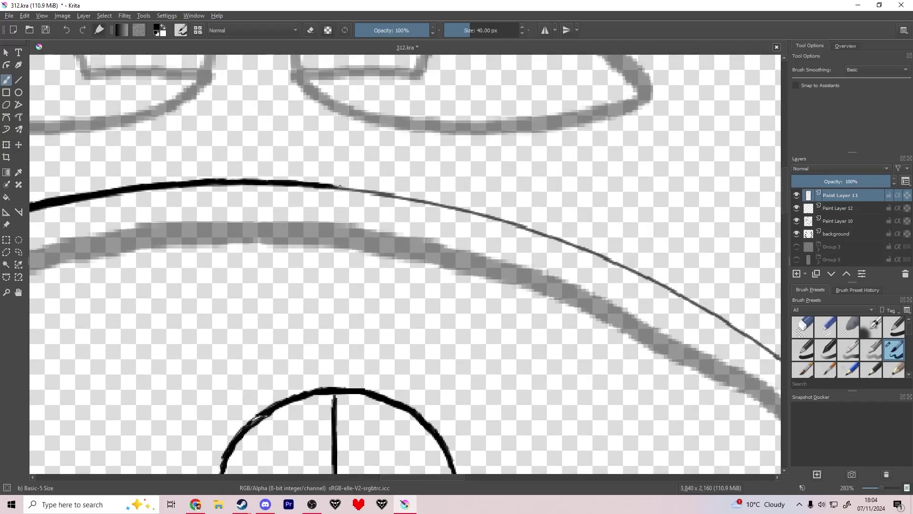
Step: Ink the circle from its highest point down the first part of the upper-right arc
{"action": "left_click_drag", "start_coordinate": [340, 187], "coordinate": [364, 188]}
{"action": "key", "text": "e"}
{"action": "left_click_drag", "start_coordinate": [428, 204], "coordinate": [513, 222]}
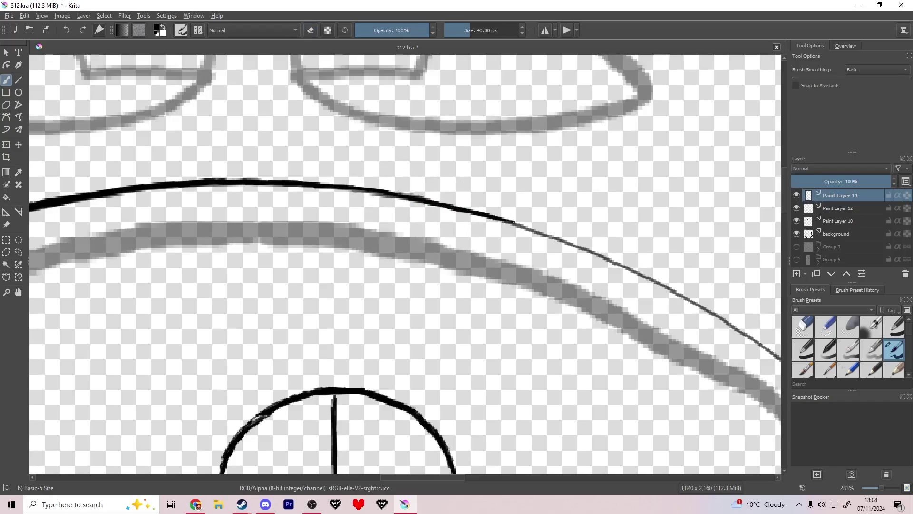
{"action": "key", "text": "e"}
{"action": "mouse_move", "coordinate": [647, 280]}
{"action": "left_mouse_down"}
{"action": "mouse_move", "coordinate": [708, 312]}
{"action": "mouse_move", "coordinate": [693, 310]}
{"action": "left_mouse_up"}
{"action": "key", "text": "e"}
{"action": "mouse_move", "coordinate": [707, 305]}
{"action": "left_mouse_down"}
{"action": "mouse_move", "coordinate": [336, 200]}
{"action": "mouse_move", "coordinate": [409, 252]}
{"action": "left_mouse_up"}
Step: Extend the inked outline along the upper-right arc toward the right laurel branch
{"action": "key", "text": "e"}
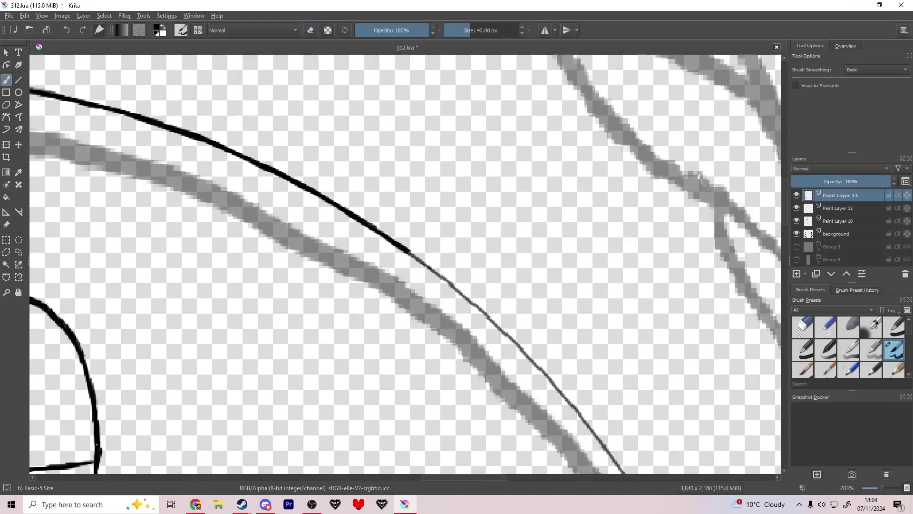
{"action": "left_click_drag", "start_coordinate": [461, 292], "coordinate": [511, 341]}
{"action": "key", "text": "e"}
{"action": "left_click_drag", "start_coordinate": [447, 288], "coordinate": [484, 312]}
{"action": "key", "text": "e"}
{"action": "key", "text": "e"}
{"action": "key", "text": "e"}
{"action": "left_click_drag", "start_coordinate": [533, 352], "coordinate": [227, 97]}
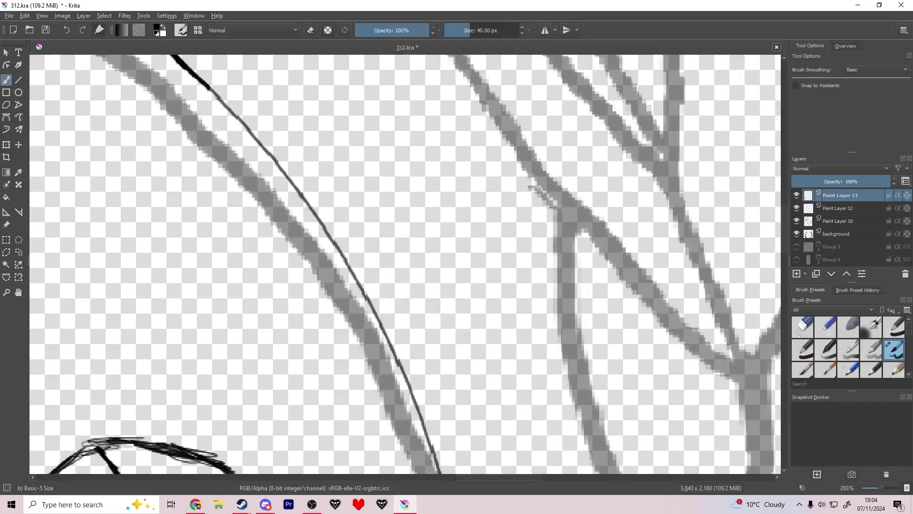
Step: Ink and touch up the circle's upper-right arc between the Miyabi figure's head and the right laurel
{"action": "left_click_drag", "start_coordinate": [188, 66], "coordinate": [288, 181]}
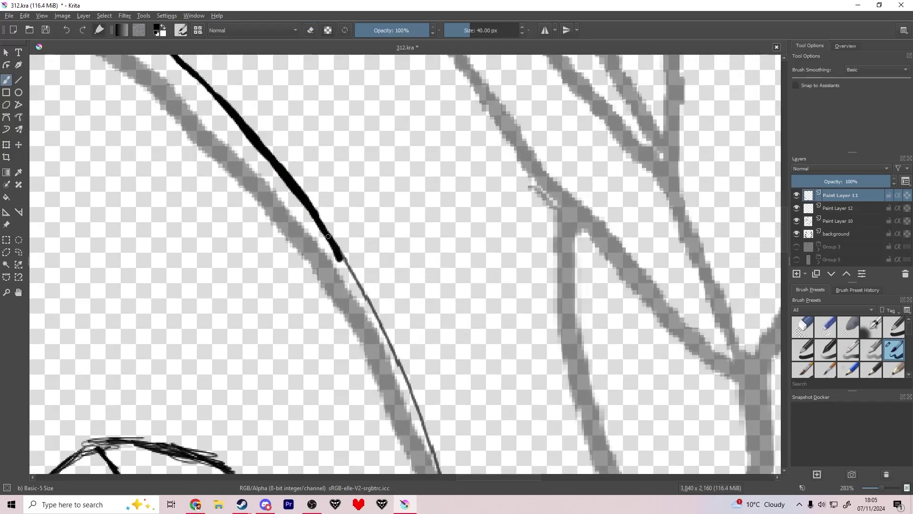
{"action": "key", "text": "e"}
{"action": "mouse_move", "coordinate": [328, 236]}
{"action": "left_mouse_down"}
{"action": "mouse_move", "coordinate": [340, 268]}
{"action": "mouse_move", "coordinate": [329, 245]}
{"action": "left_mouse_up"}
{"action": "key", "text": "e"}
{"action": "key", "text": "e"}
{"action": "key", "text": "e"}
Step: Ink the circle's right side beside Miyabi's head down to her shoulder line
{"action": "left_click_drag", "start_coordinate": [421, 321], "coordinate": [436, 144]}
{"action": "mouse_move", "coordinate": [374, 109]}
{"action": "left_mouse_down"}
{"action": "mouse_move", "coordinate": [437, 216]}
{"action": "mouse_move", "coordinate": [470, 339]}
{"action": "mouse_move", "coordinate": [418, 99]}
{"action": "left_mouse_up"}
{"action": "key", "text": "e"}
{"action": "key", "text": "e"}
{"action": "left_click_drag", "start_coordinate": [420, 82], "coordinate": [437, 178]}
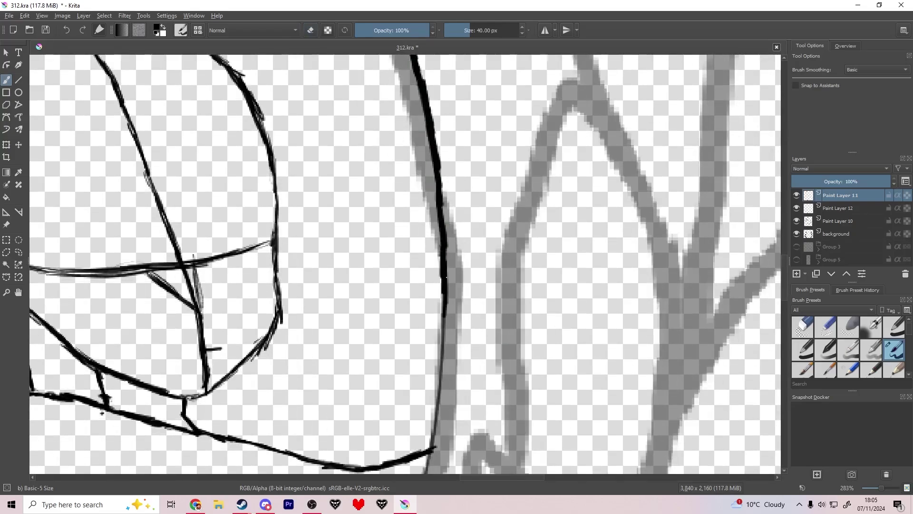
{"action": "left_click_drag", "start_coordinate": [447, 275], "coordinate": [445, 338]}
{"action": "left_click_drag", "start_coordinate": [438, 410], "coordinate": [429, 460]}
{"action": "scroll", "coordinate": [461, 236], "scroll_direction": "down", "scroll_amount": 6}
{"action": "scroll", "coordinate": [453, 270], "scroll_direction": "up", "scroll_amount": 6}
Step: Ink the circle's right side from Miyabi's shoulder line to just below her lower arm line
{"action": "key", "text": "e"}
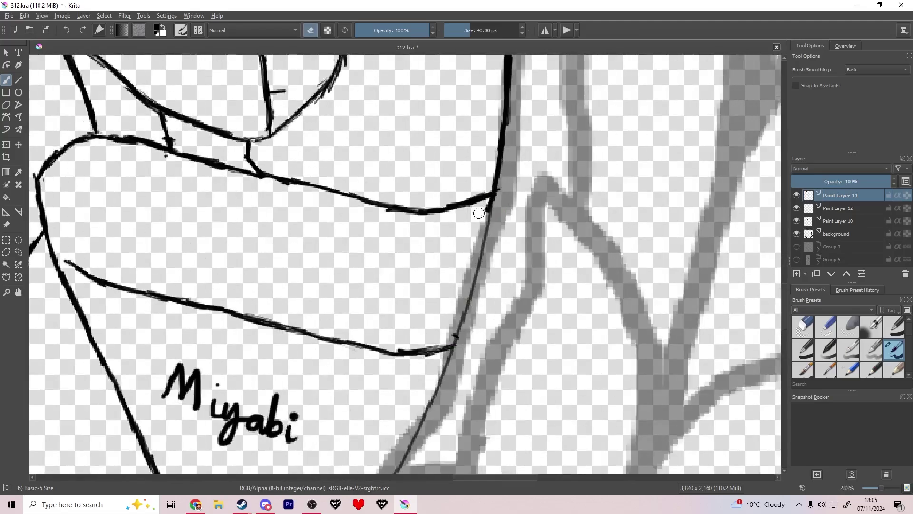
{"action": "key", "text": "e"}
{"action": "mouse_move", "coordinate": [494, 204]}
{"action": "left_mouse_down"}
{"action": "mouse_move", "coordinate": [491, 224]}
{"action": "mouse_move", "coordinate": [478, 271]}
{"action": "left_mouse_up"}
{"action": "left_click_drag", "start_coordinate": [487, 227], "coordinate": [469, 307]}
{"action": "key", "text": "e"}
{"action": "left_click_drag", "start_coordinate": [456, 341], "coordinate": [450, 353]}
{"action": "left_click_drag", "start_coordinate": [453, 344], "coordinate": [431, 391]}
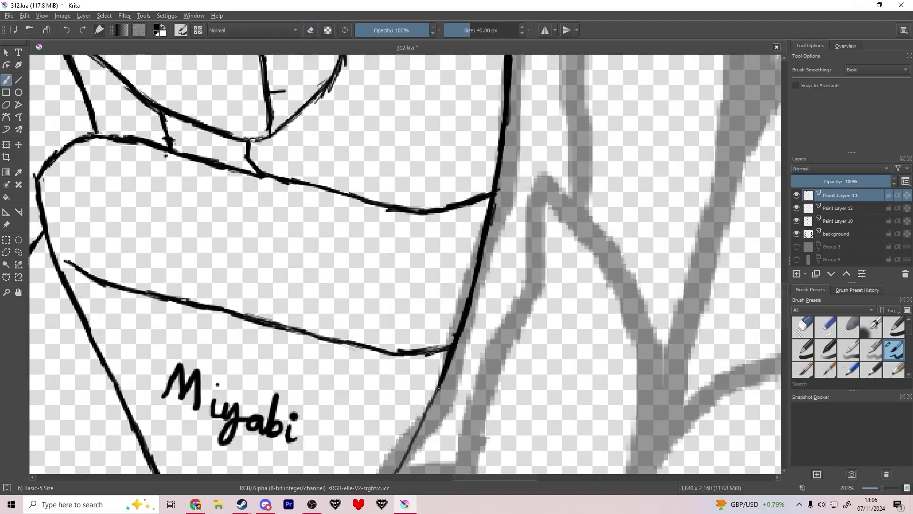
Step: Ink the circle's lower-right arc below the Miyabi figure, following the guide line toward the banner
{"action": "mouse_move", "coordinate": [435, 423]}
{"action": "left_mouse_down"}
{"action": "mouse_move", "coordinate": [514, 161]}
{"action": "mouse_move", "coordinate": [640, 116]}
{"action": "left_mouse_up"}
{"action": "left_click_drag", "start_coordinate": [637, 101], "coordinate": [614, 144]}
{"action": "key", "text": "e"}
{"action": "left_click_drag", "start_coordinate": [577, 192], "coordinate": [531, 273]}
{"action": "left_click_drag", "start_coordinate": [561, 201], "coordinate": [639, 88]}
{"action": "key", "text": "e"}
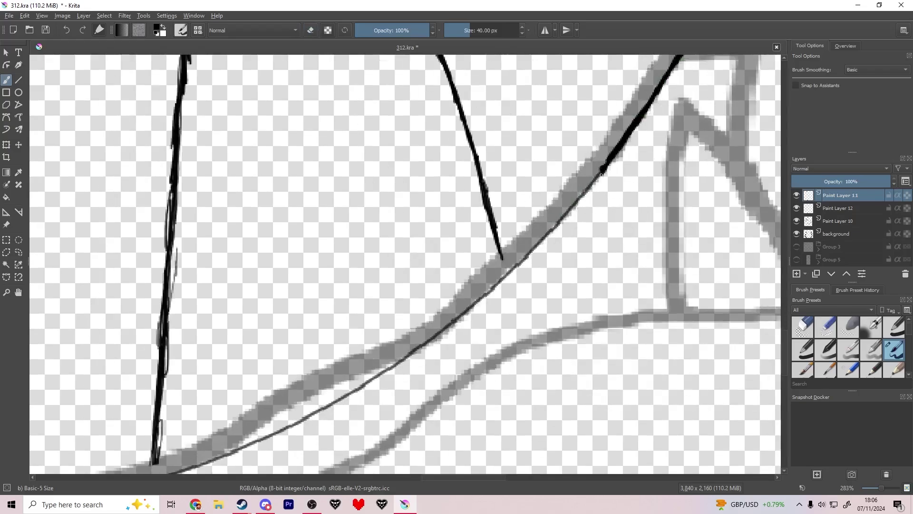
{"action": "mouse_move", "coordinate": [584, 192]}
{"action": "left_mouse_down"}
{"action": "mouse_move", "coordinate": [486, 294]}
{"action": "mouse_move", "coordinate": [716, 161]}
{"action": "left_mouse_up"}
Step: Close the remaining gap at the circle's bottom by joining the inked ends from both sides
{"action": "key", "text": "e"}
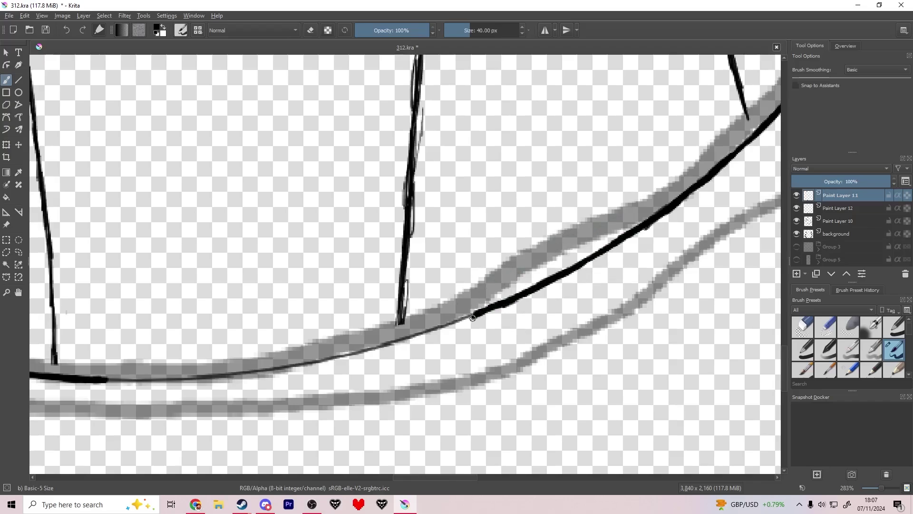
{"action": "key", "text": "e"}
{"action": "left_click_drag", "start_coordinate": [473, 318], "coordinate": [434, 329]}
{"action": "key", "text": "e"}
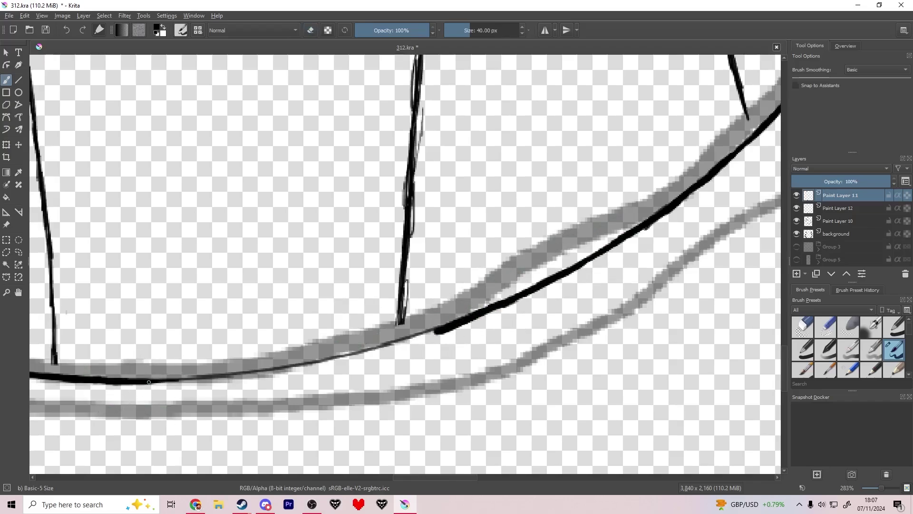
{"action": "left_click_drag", "start_coordinate": [268, 373], "coordinate": [389, 349]}
{"action": "key", "text": "2"}
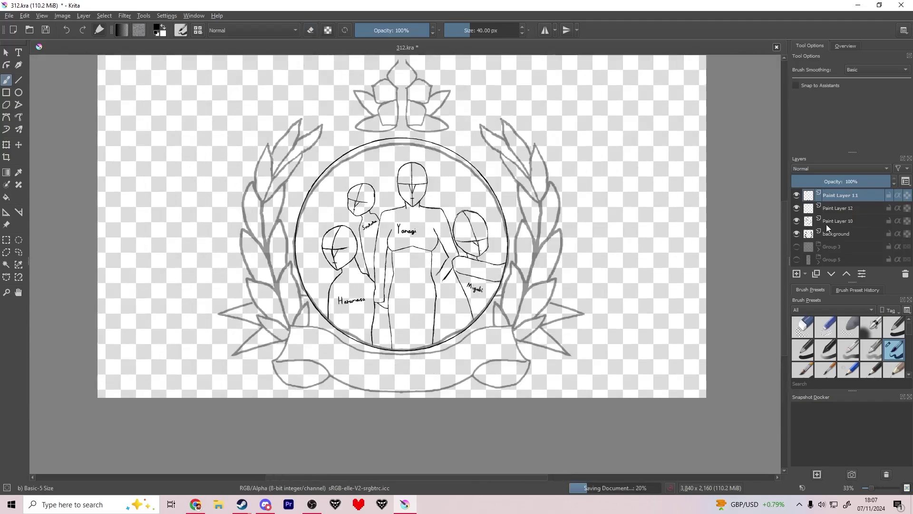
Step: Hide Paint Layer 12, and ink the banner's left edge and the upper curve of its left curled end
{"action": "left_click", "coordinate": [796, 208]}
{"action": "scroll", "coordinate": [335, 242], "scroll_direction": "up", "scroll_amount": 5}
{"action": "scroll", "coordinate": [274, 386], "scroll_direction": "up", "scroll_amount": 1}
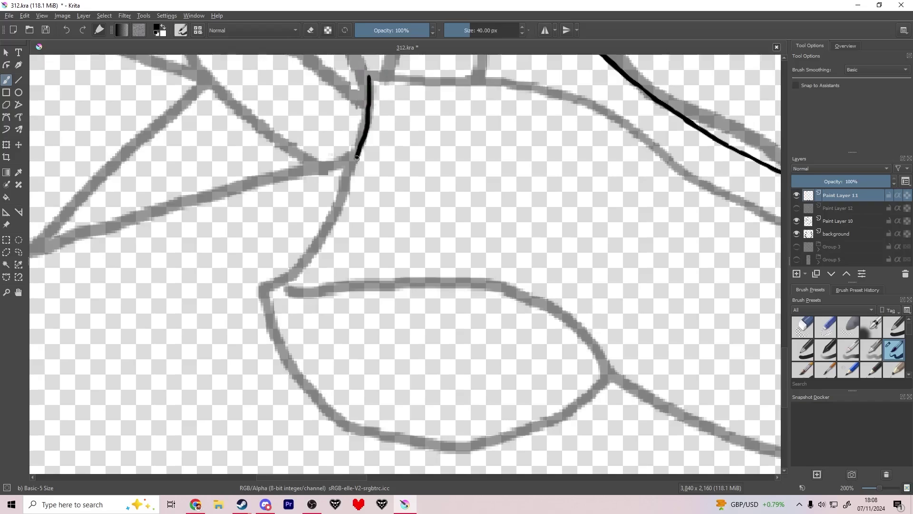
{"action": "left_click_drag", "start_coordinate": [357, 158], "coordinate": [264, 291]}
{"action": "left_click_drag", "start_coordinate": [333, 291], "coordinate": [154, 231]}
{"action": "mouse_move", "coordinate": [97, 228]}
{"action": "left_mouse_down"}
{"action": "mouse_move", "coordinate": [322, 225]}
{"action": "mouse_move", "coordinate": [434, 310]}
{"action": "left_mouse_up"}
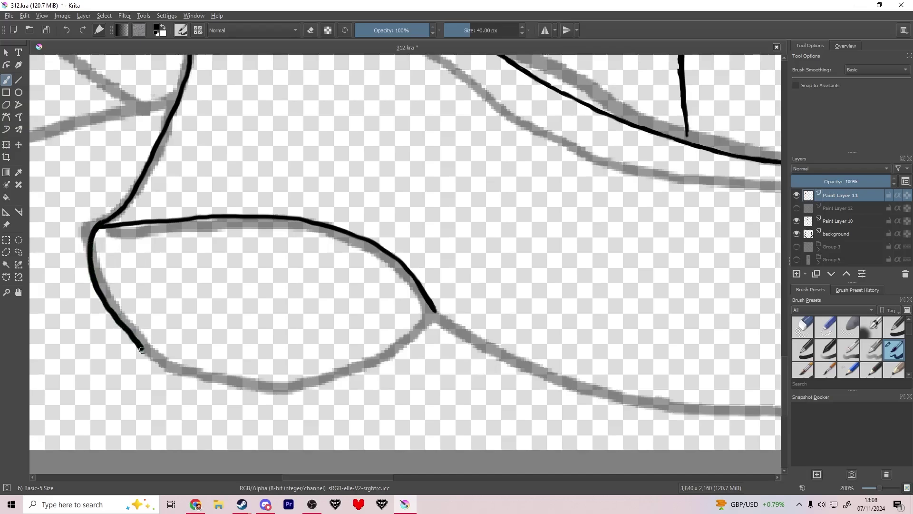
Step: Ink the lower curve of the banner's left curl to its pointed tip and clean up the overlapping strokes
{"action": "key", "text": "e"}
{"action": "left_click_drag", "start_coordinate": [142, 350], "coordinate": [164, 337]}
{"action": "left_click_drag", "start_coordinate": [107, 306], "coordinate": [136, 328]}
{"action": "mouse_move", "coordinate": [434, 310]}
{"action": "left_mouse_down"}
{"action": "mouse_move", "coordinate": [295, 383]}
{"action": "mouse_move", "coordinate": [143, 345]}
{"action": "left_mouse_up"}
{"action": "key", "text": "e"}
{"action": "left_click_drag", "start_coordinate": [145, 351], "coordinate": [155, 337]}
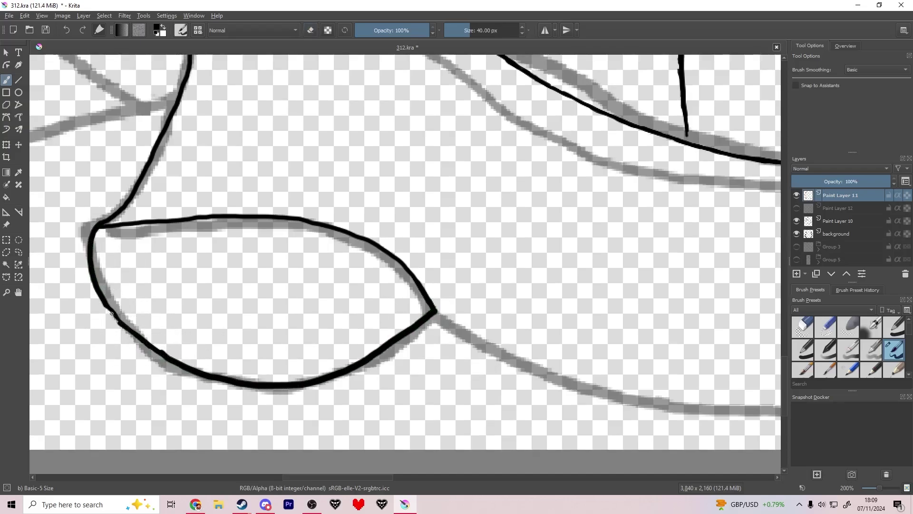
{"action": "key", "text": "e"}
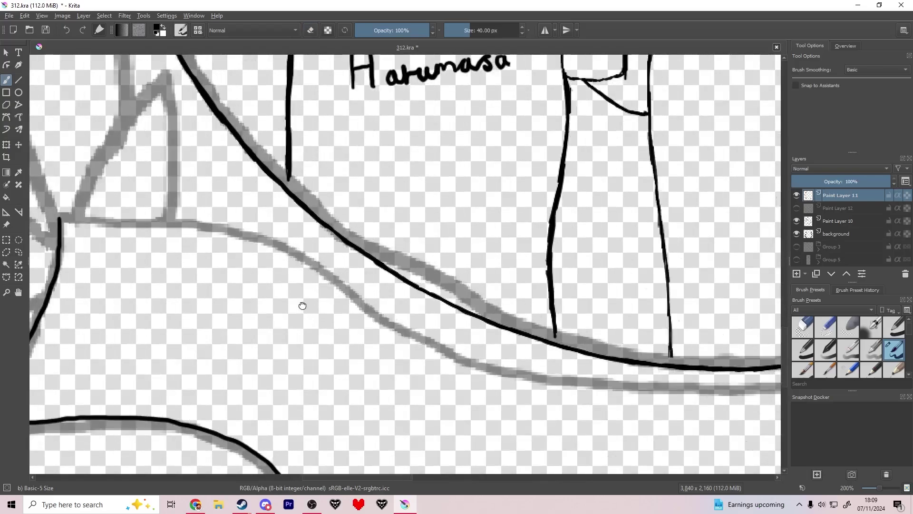
Step: Ink the banner's upper edge from its left corner to beneath the circle's bottom
{"action": "mouse_move", "coordinate": [54, 217]}
{"action": "left_mouse_down"}
{"action": "mouse_move", "coordinate": [181, 219]}
{"action": "mouse_move", "coordinate": [491, 364]}
{"action": "left_mouse_up"}
{"action": "left_click_drag", "start_coordinate": [490, 364], "coordinate": [780, 366]}
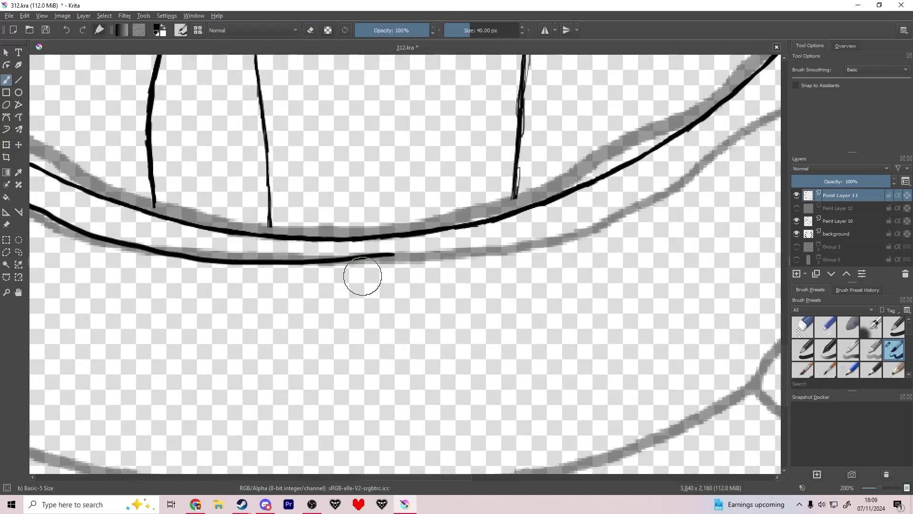
{"action": "left_click_drag", "start_coordinate": [267, 290], "coordinate": [761, 143]}
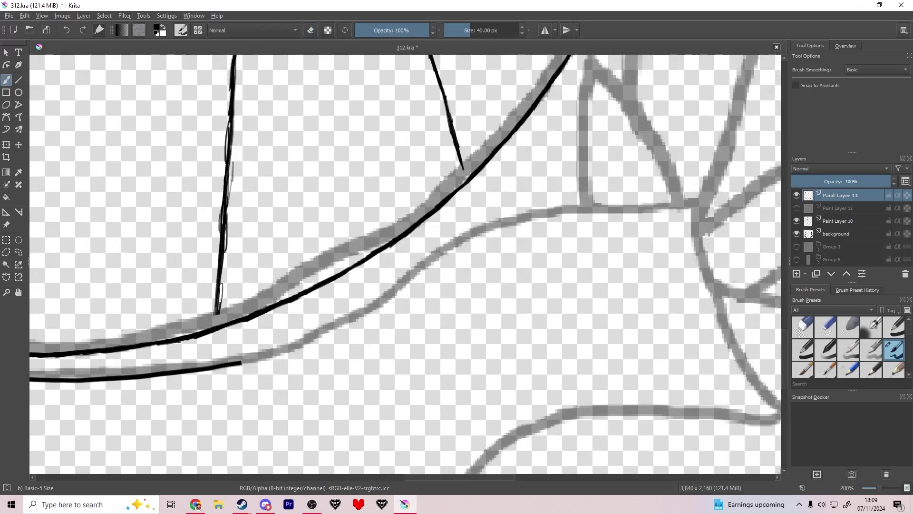
Step: Continue inking the banner's upper edge to its right corner and ink the right edge down into the right curl
{"action": "mouse_move", "coordinate": [241, 363]}
{"action": "left_mouse_down"}
{"action": "mouse_move", "coordinate": [401, 289]}
{"action": "mouse_move", "coordinate": [706, 203]}
{"action": "left_mouse_up"}
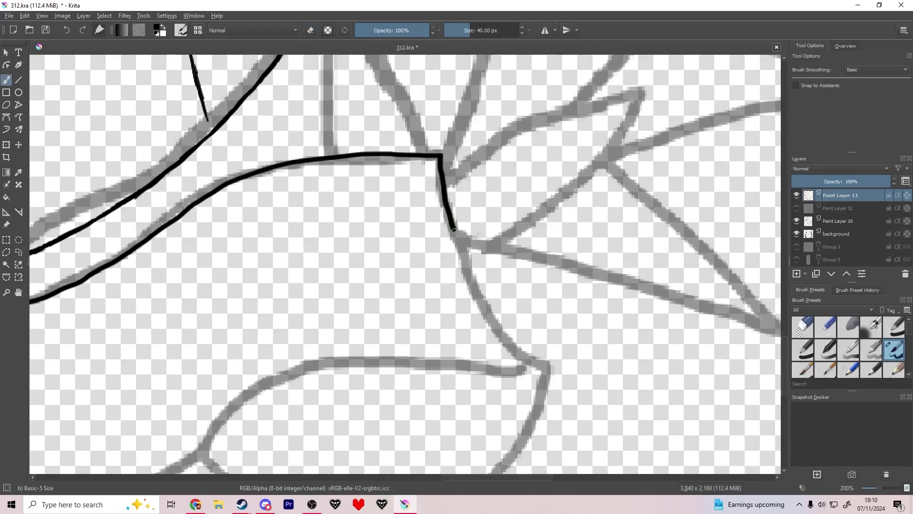
{"action": "left_click_drag", "start_coordinate": [454, 231], "coordinate": [542, 402]}
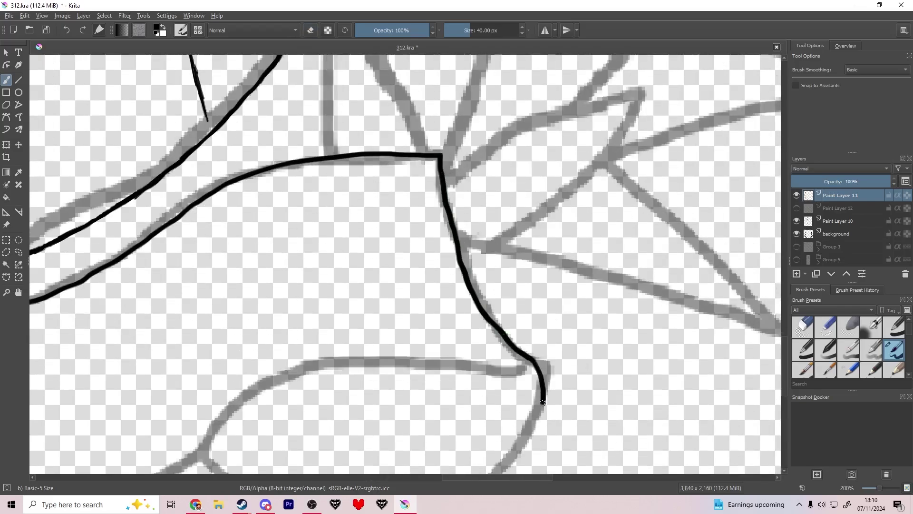
{"action": "left_click_drag", "start_coordinate": [541, 402], "coordinate": [521, 471]}
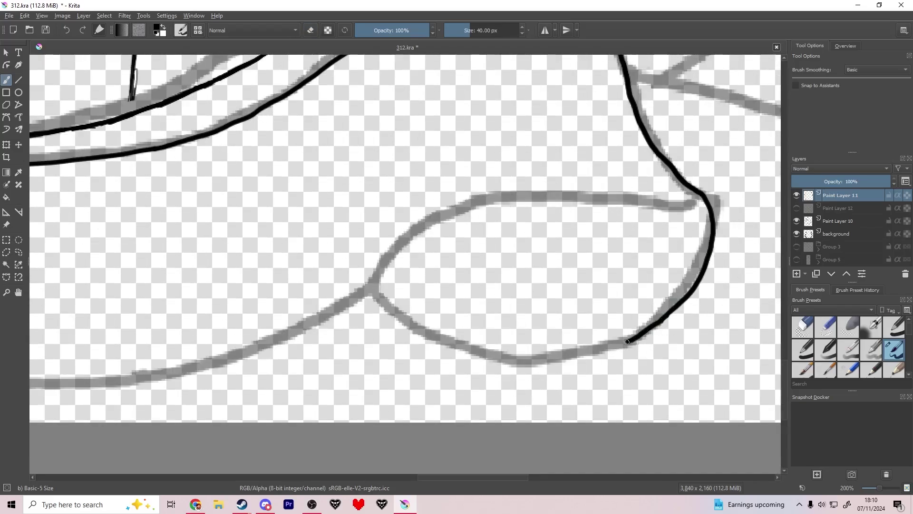
Step: Ink the rest of the right curl's outline and the banner's bottom edge between the two curls
{"action": "left_click_drag", "start_coordinate": [628, 341], "coordinate": [367, 291]}
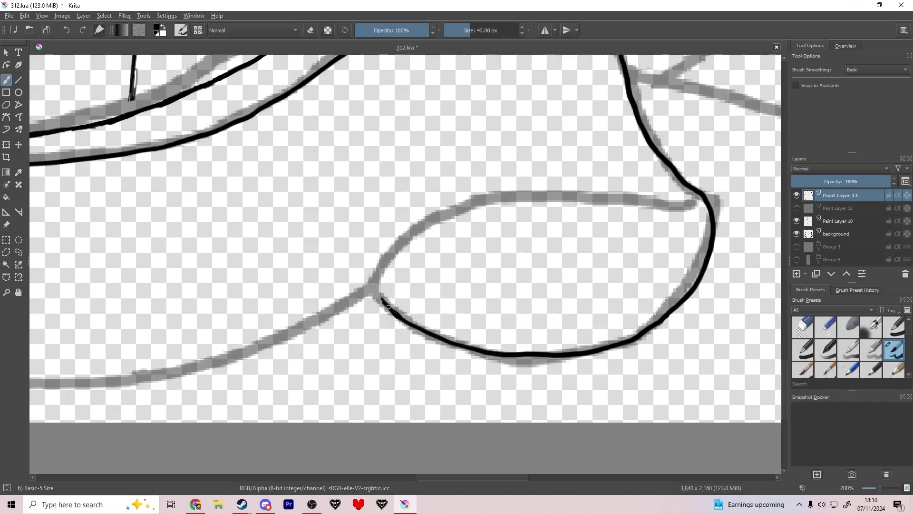
{"action": "mouse_move", "coordinate": [682, 194]}
{"action": "left_mouse_down"}
{"action": "mouse_move", "coordinate": [416, 221]}
{"action": "mouse_move", "coordinate": [316, 320]}
{"action": "left_mouse_up"}
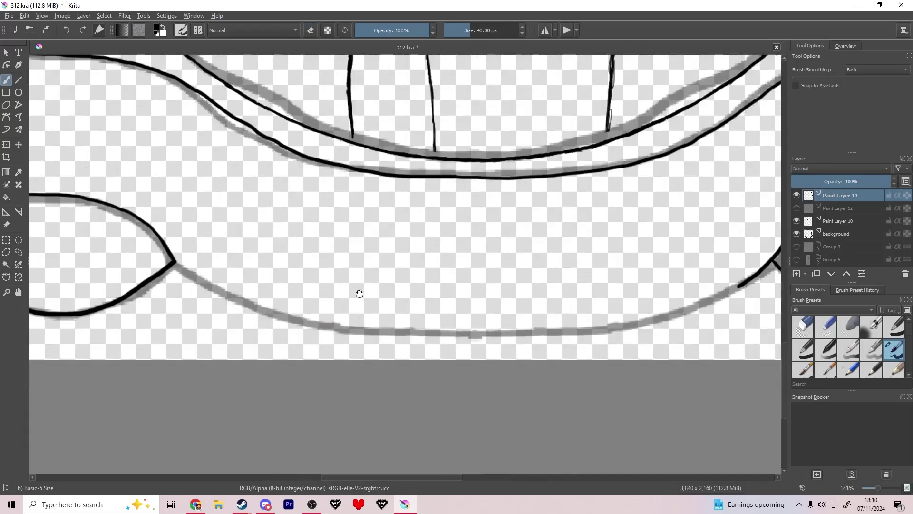
{"action": "mouse_move", "coordinate": [135, 265]}
{"action": "left_mouse_down"}
{"action": "mouse_move", "coordinate": [184, 312]}
{"action": "mouse_move", "coordinate": [388, 328]}
{"action": "mouse_move", "coordinate": [701, 290]}
{"action": "left_mouse_up"}
{"action": "key", "text": "e"}
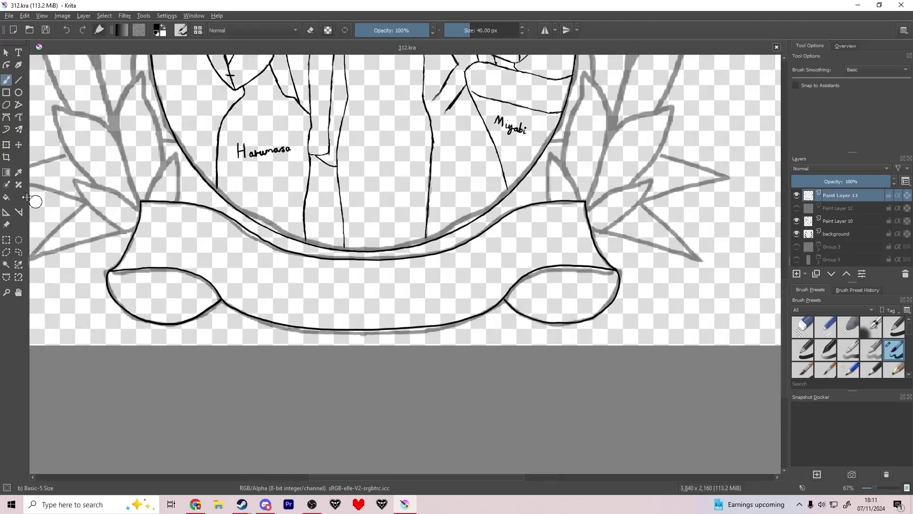
Step: Select the inked banner with a freehand outline and cut it to a new layer
{"action": "left_click", "coordinate": [18, 252]}
{"action": "left_click_drag", "start_coordinate": [128, 181], "coordinate": [521, 200]}
{"action": "left_click_drag", "start_coordinate": [242, 218], "coordinate": [134, 184]}
{"action": "right_click", "coordinate": [557, 256]}
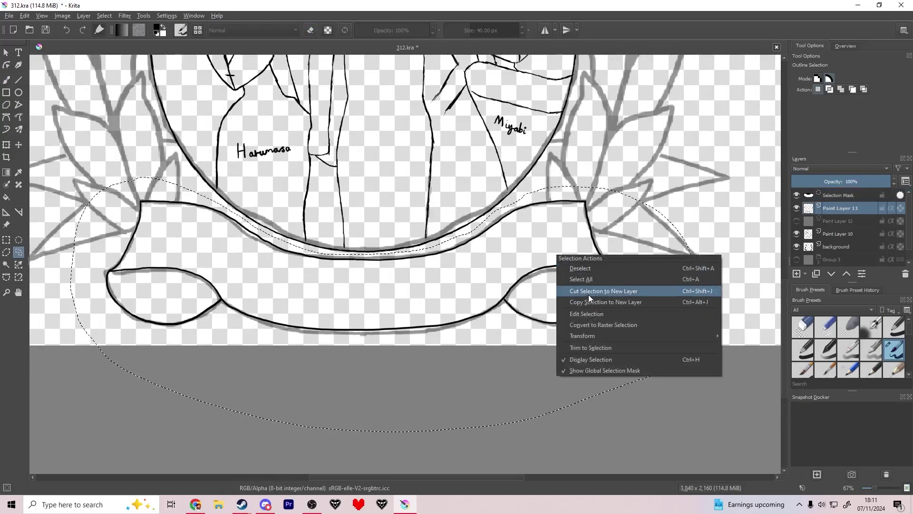
{"action": "left_click", "coordinate": [588, 291]}
Step: Group the cut banner layer with Paint Layer 11 and add a new paint layer on top inside the group
{"action": "left_click", "coordinate": [839, 208], "text": "ctrl"}
{"action": "right_click", "coordinate": [839, 208]}
{"action": "left_click", "coordinate": [730, 325]}
{"action": "left_click", "coordinate": [851, 208]}
{"action": "left_click", "coordinate": [796, 273]}
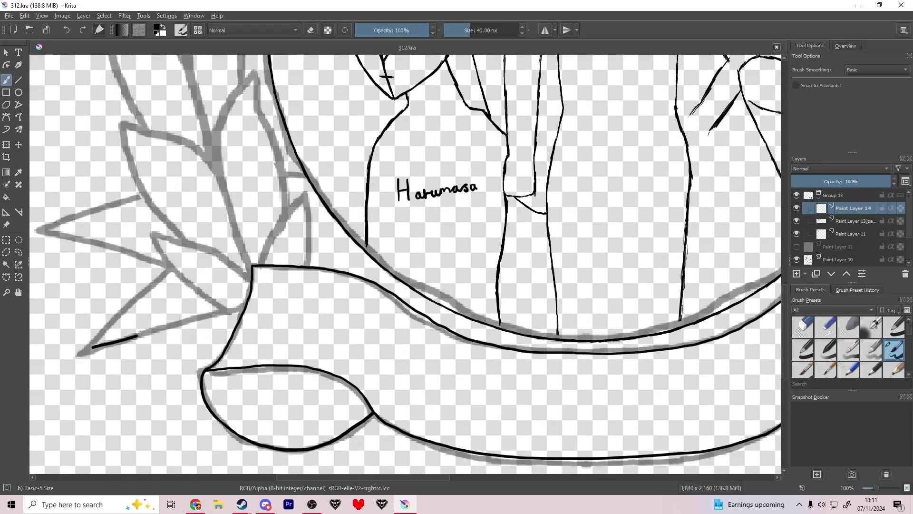
Step: Ink the lower-left ribbon tail's bottom edge and the upper-left tail's top edge, erasing the part that crosses the leaves
{"action": "left_click_drag", "start_coordinate": [137, 336], "coordinate": [245, 307]}
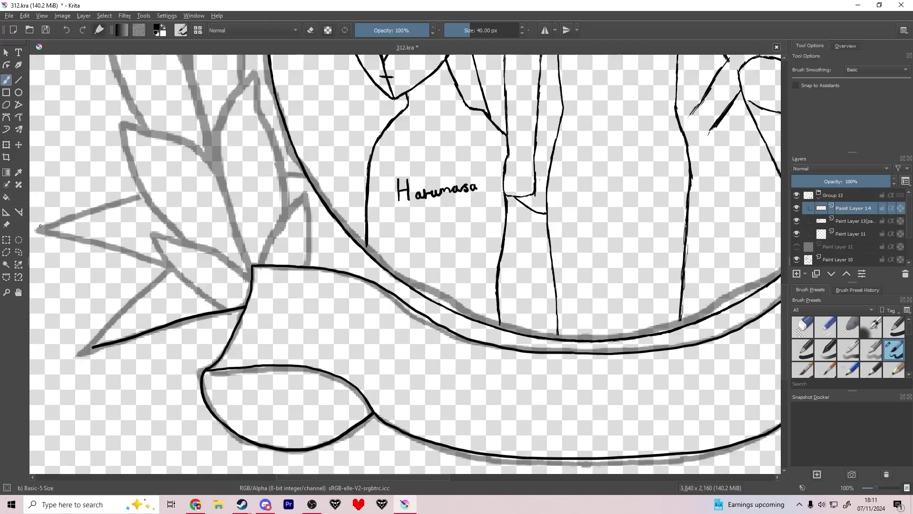
{"action": "mouse_move", "coordinate": [41, 226]}
{"action": "left_mouse_down"}
{"action": "mouse_move", "coordinate": [180, 185]}
{"action": "mouse_move", "coordinate": [305, 175]}
{"action": "left_mouse_up"}
{"action": "scroll", "coordinate": [300, 158], "scroll_direction": "up", "scroll_amount": 4}
{"action": "key", "text": "e"}
{"action": "left_click_drag", "start_coordinate": [223, 214], "coordinate": [204, 242]}
{"action": "scroll", "coordinate": [190, 280], "scroll_direction": "down", "scroll_amount": 3}
{"action": "mouse_move", "coordinate": [186, 286]}
{"action": "left_mouse_down"}
{"action": "mouse_move", "coordinate": [390, 296]}
{"action": "mouse_move", "coordinate": [223, 298]}
{"action": "left_mouse_up"}
{"action": "scroll", "coordinate": [290, 447], "scroll_direction": "up", "scroll_amount": 1}
{"action": "mouse_move", "coordinate": [290, 447]}
{"action": "left_mouse_down"}
{"action": "mouse_move", "coordinate": [311, 287]}
{"action": "mouse_move", "coordinate": [474, 369]}
{"action": "left_mouse_up"}
{"action": "key", "text": "e"}
Step: Ink the upper-left ribbon tail's lower edge to the notch and the lower-left tail's upper edge down to its tip
{"action": "left_click_drag", "start_coordinate": [176, 203], "coordinate": [377, 267]}
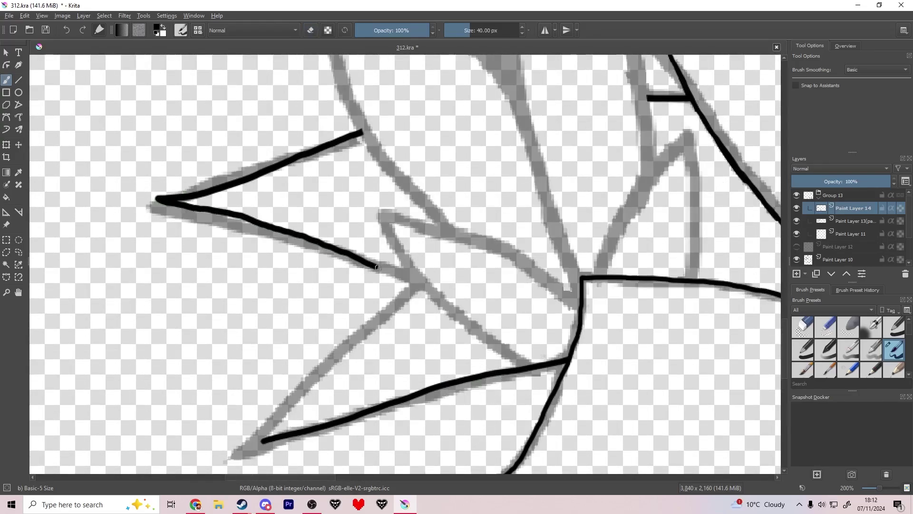
{"action": "mouse_move", "coordinate": [278, 423]}
{"action": "left_mouse_down"}
{"action": "mouse_move", "coordinate": [400, 277]}
{"action": "mouse_move", "coordinate": [228, 276]}
{"action": "left_mouse_up"}
{"action": "scroll", "coordinate": [401, 276], "scroll_direction": "down", "scroll_amount": 3}
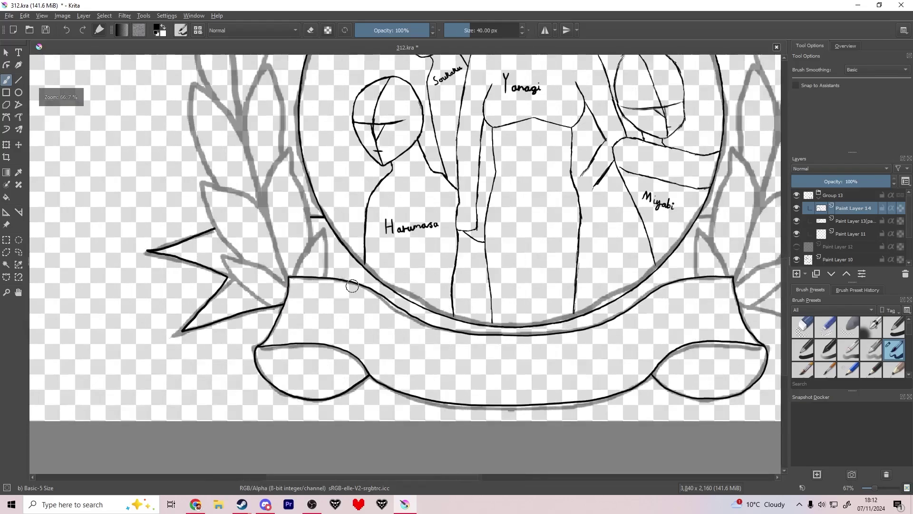
Step: Ink the upper-right ribbon tail from the circle's edge out to its tip and back toward the notch
{"action": "left_click", "coordinate": [818, 197]}
{"action": "left_click", "coordinate": [819, 198]}
{"action": "left_click_drag", "start_coordinate": [761, 274], "coordinate": [361, 273]}
{"action": "scroll", "coordinate": [463, 272], "scroll_direction": "up", "scroll_amount": 1}
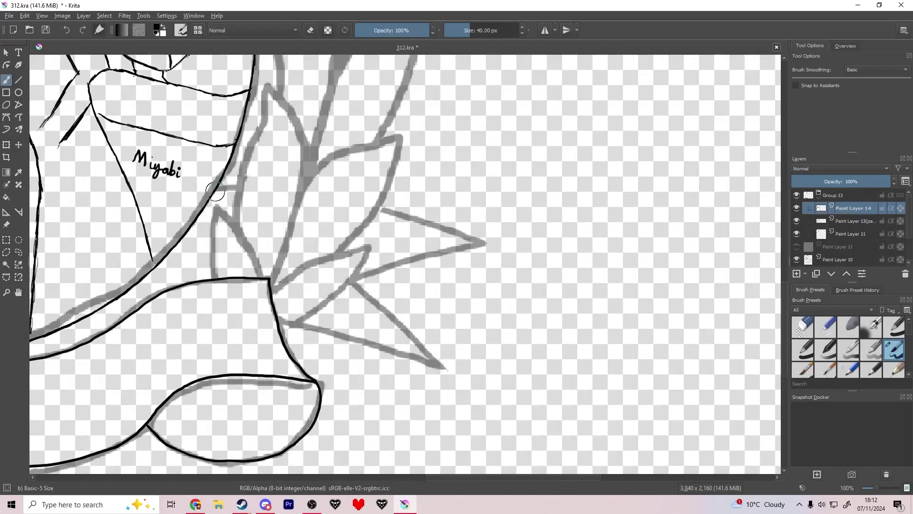
{"action": "mouse_move", "coordinate": [216, 186]}
{"action": "left_mouse_down"}
{"action": "mouse_move", "coordinate": [327, 186]}
{"action": "mouse_move", "coordinate": [484, 243]}
{"action": "left_mouse_up"}
{"action": "key", "text": "ctrl+z"}
{"action": "key", "text": "ctrl+z"}
{"action": "mouse_move", "coordinate": [257, 188]}
{"action": "left_mouse_down"}
{"action": "mouse_move", "coordinate": [452, 236]}
{"action": "mouse_move", "coordinate": [427, 213]}
{"action": "mouse_move", "coordinate": [209, 189]}
{"action": "mouse_move", "coordinate": [290, 187]}
{"action": "mouse_move", "coordinate": [484, 243]}
{"action": "left_mouse_up"}
{"action": "key", "text": "ctrl+z"}
{"action": "scroll", "coordinate": [449, 248], "scroll_direction": "up", "scroll_amount": 2}
{"action": "left_click_drag", "start_coordinate": [449, 248], "coordinate": [604, 182]}
{"action": "left_click_drag", "start_coordinate": [675, 174], "coordinate": [438, 249]}
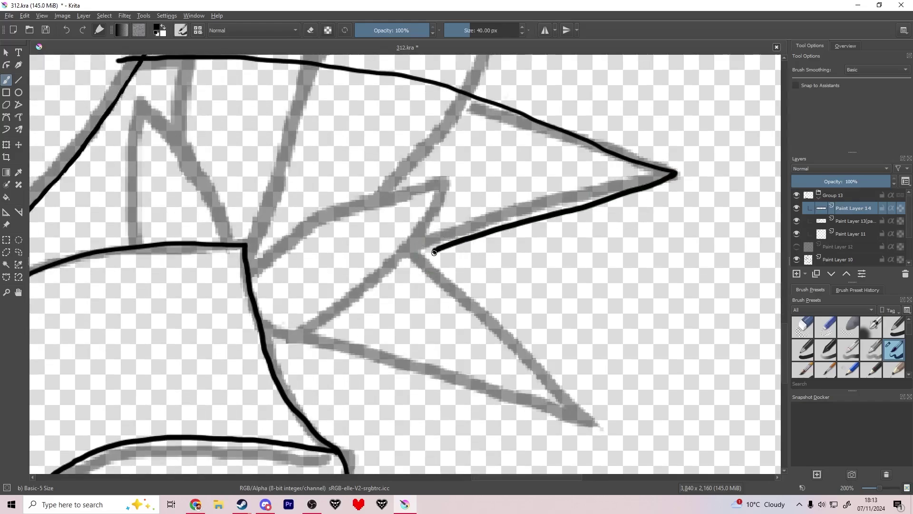
Step: Ink the lower-right ribbon tail between the notch, its tip and the banner's right edge
{"action": "mouse_move", "coordinate": [474, 295]}
{"action": "left_mouse_down"}
{"action": "mouse_move", "coordinate": [516, 396]}
{"action": "mouse_move", "coordinate": [275, 358]}
{"action": "left_mouse_up"}
{"action": "scroll", "coordinate": [296, 328], "scroll_direction": "down", "scroll_amount": 1}
{"action": "key", "text": "ctrl+z"}
{"action": "scroll", "coordinate": [408, 350], "scroll_direction": "up", "scroll_amount": 2}
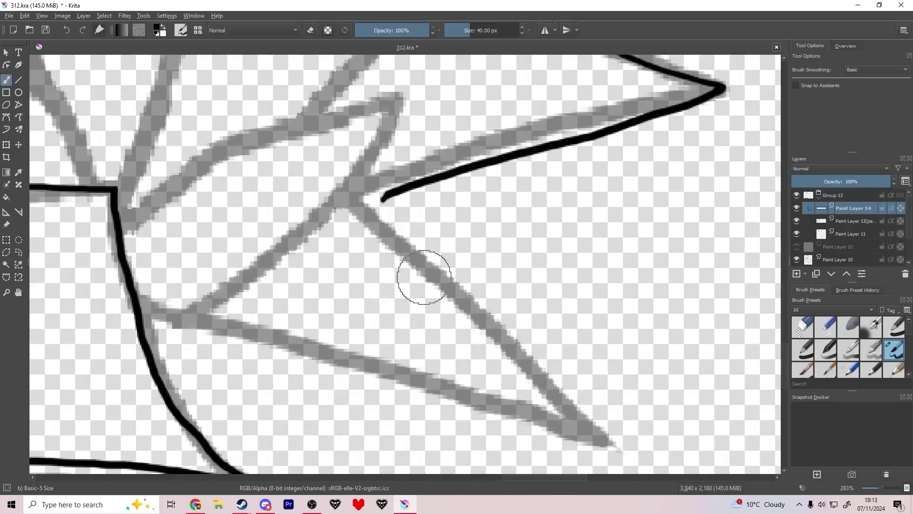
{"action": "left_click_drag", "start_coordinate": [424, 277], "coordinate": [476, 272]}
{"action": "mouse_move", "coordinate": [436, 194]}
{"action": "left_mouse_down"}
{"action": "mouse_move", "coordinate": [456, 214]}
{"action": "mouse_move", "coordinate": [412, 334]}
{"action": "mouse_move", "coordinate": [173, 260]}
{"action": "left_mouse_up"}
{"action": "scroll", "coordinate": [324, 252], "scroll_direction": "down", "scroll_amount": 9}
{"action": "scroll", "coordinate": [324, 253], "scroll_direction": "up", "scroll_amount": 8}
Step: Erase the right ribbon tail's line where it crosses the leaves, touch up the tails' joins and save the file
{"action": "key", "text": "e"}
{"action": "mouse_move", "coordinate": [320, 259]}
{"action": "left_mouse_down"}
{"action": "mouse_move", "coordinate": [458, 348]}
{"action": "mouse_move", "coordinate": [346, 254]}
{"action": "left_mouse_up"}
{"action": "left_click", "coordinate": [358, 241]}
{"action": "key", "text": "e"}
{"action": "key", "text": "ctrl+z"}
{"action": "mouse_move", "coordinate": [473, 368]}
{"action": "left_mouse_down"}
{"action": "mouse_move", "coordinate": [351, 243]}
{"action": "mouse_move", "coordinate": [583, 263]}
{"action": "left_mouse_up"}
{"action": "key", "text": "ctrl+z"}
{"action": "key", "text": "ctrl+shift+z"}
{"action": "key", "text": "e"}
{"action": "key", "text": "e"}
{"action": "scroll", "coordinate": [397, 270], "scroll_direction": "down", "scroll_amount": 6}
{"action": "scroll", "coordinate": [363, 248], "scroll_direction": "up", "scroll_amount": 6}
{"action": "key", "text": "e"}
{"action": "key", "text": "e"}
{"action": "scroll", "coordinate": [532, 244], "scroll_direction": "down", "scroll_amount": 5}
{"action": "scroll", "coordinate": [804, 240], "scroll_direction": "down", "scroll_amount": 1}
{"action": "key", "text": "ctrl+s"}
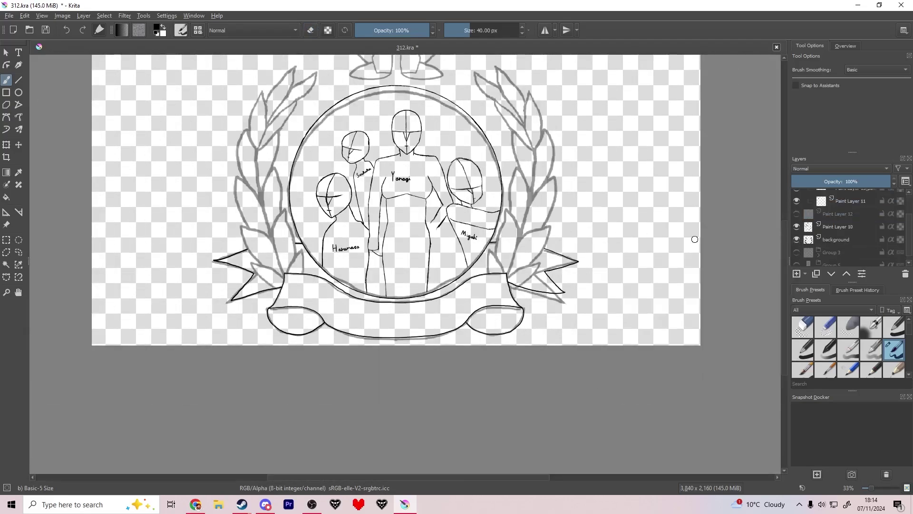
Step: Try inking a small leaf on the banner's upper edge and the lowest leaf at its left corner on a new layer
{"action": "scroll", "coordinate": [797, 239], "scroll_direction": "up", "scroll_amount": 2}
{"action": "scroll", "coordinate": [328, 314], "scroll_direction": "up", "scroll_amount": 5}
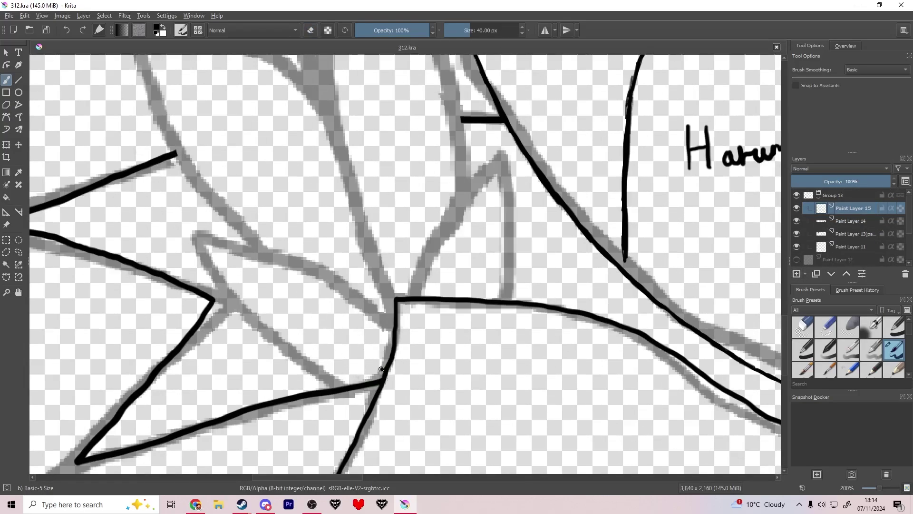
{"action": "key", "text": "ctrl+z"}
{"action": "left_click_drag", "start_coordinate": [474, 231], "coordinate": [510, 300]}
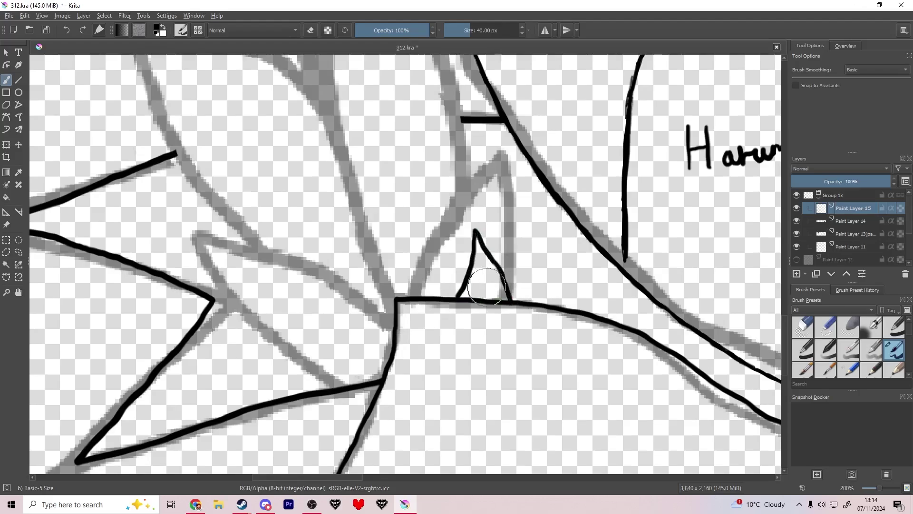
{"action": "mouse_move", "coordinate": [343, 361]}
{"action": "left_mouse_down"}
{"action": "mouse_move", "coordinate": [257, 267]}
{"action": "mouse_move", "coordinate": [383, 329]}
{"action": "left_mouse_up"}
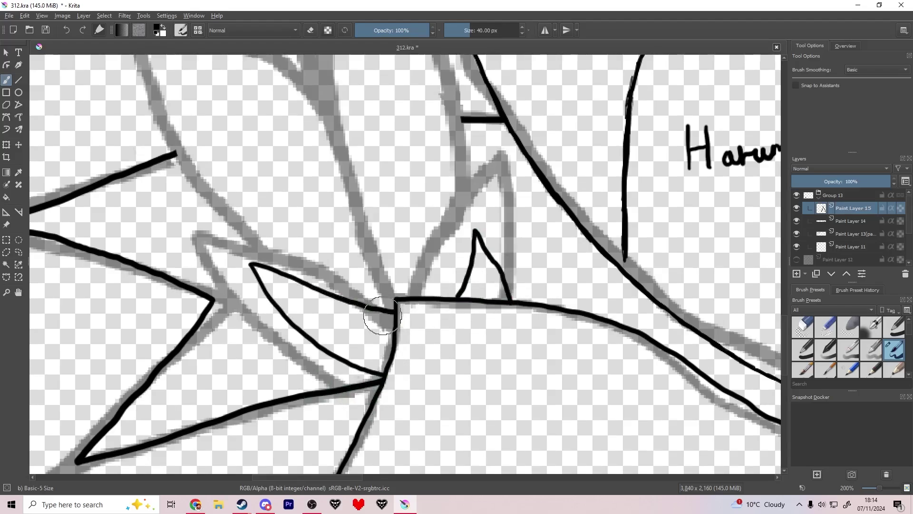
{"action": "key", "text": "ctrl+z"}
{"action": "key", "text": "ctrl+z"}
Step: Ink the laurel leaves around the banner's left corner, including the large leaf above the ribbon tail, and trim their overlapping lines
{"action": "mouse_move", "coordinate": [387, 369]}
{"action": "left_mouse_down"}
{"action": "mouse_move", "coordinate": [257, 263]}
{"action": "mouse_move", "coordinate": [443, 299]}
{"action": "mouse_move", "coordinate": [441, 248]}
{"action": "left_mouse_up"}
{"action": "key", "text": "ctrl+z"}
{"action": "mouse_move", "coordinate": [414, 297]}
{"action": "left_mouse_down"}
{"action": "mouse_move", "coordinate": [450, 212]}
{"action": "mouse_move", "coordinate": [473, 297]}
{"action": "left_mouse_up"}
{"action": "key", "text": "e"}
{"action": "mouse_move", "coordinate": [323, 250]}
{"action": "left_mouse_down"}
{"action": "mouse_move", "coordinate": [317, 370]}
{"action": "mouse_move", "coordinate": [183, 281]}
{"action": "mouse_move", "coordinate": [130, 147]}
{"action": "mouse_move", "coordinate": [275, 200]}
{"action": "mouse_move", "coordinate": [350, 330]}
{"action": "left_mouse_up"}
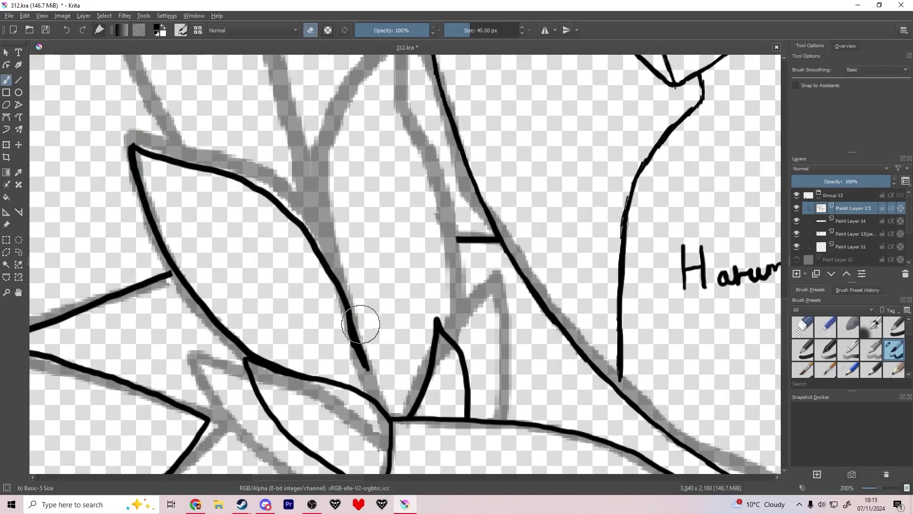
Step: Hide the background sketch to check the overlaps and extend the large left leaf's inner edge down to the banner's corner
{"action": "scroll", "coordinate": [290, 354], "scroll_direction": "down", "scroll_amount": 6}
{"action": "scroll", "coordinate": [837, 229], "scroll_direction": "down", "scroll_amount": 3}
{"action": "left_click", "coordinate": [797, 233]}
{"action": "scroll", "coordinate": [404, 338], "scroll_direction": "up", "scroll_amount": 7}
{"action": "left_click_drag", "start_coordinate": [230, 249], "coordinate": [280, 279]}
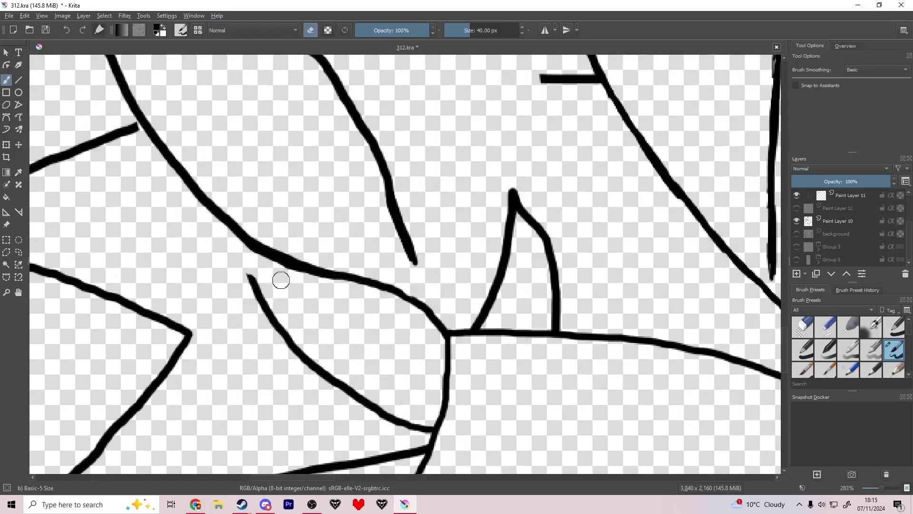
{"action": "key", "text": "ctrl+z"}
{"action": "mouse_move", "coordinate": [431, 438]}
{"action": "left_mouse_down"}
{"action": "mouse_move", "coordinate": [307, 428]}
{"action": "mouse_move", "coordinate": [167, 237]}
{"action": "mouse_move", "coordinate": [255, 249]}
{"action": "mouse_move", "coordinate": [450, 330]}
{"action": "left_mouse_up"}
{"action": "key", "text": "ctrl+z"}
{"action": "left_click_drag", "start_coordinate": [411, 260], "coordinate": [447, 328]}
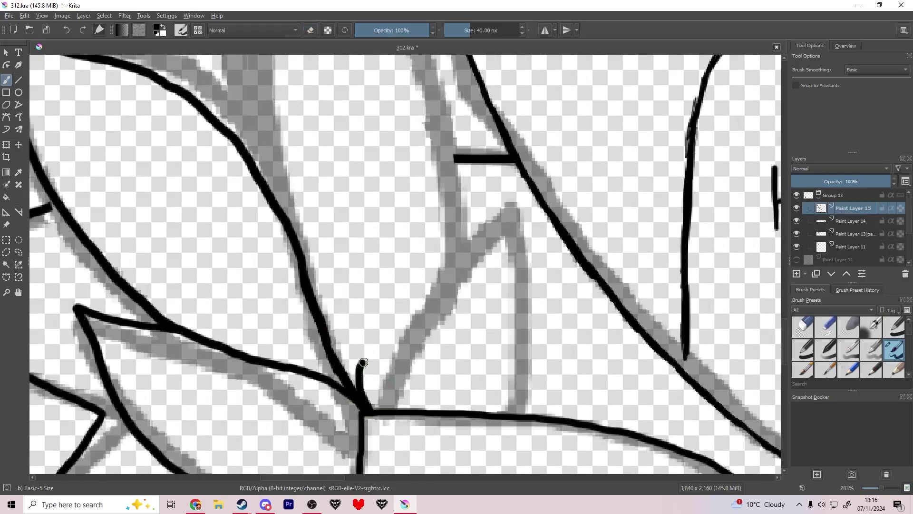
Step: Ink a taller leaf rising from the banner's upper edge beside its left corner and clean up its outline
{"action": "mouse_move", "coordinate": [364, 362]}
{"action": "left_mouse_down"}
{"action": "mouse_move", "coordinate": [410, 148]}
{"action": "mouse_move", "coordinate": [520, 309]}
{"action": "mouse_move", "coordinate": [518, 415]}
{"action": "left_mouse_up"}
{"action": "key", "text": "e"}
{"action": "left_click_drag", "start_coordinate": [370, 351], "coordinate": [397, 298]}
{"action": "scroll", "coordinate": [384, 264], "scroll_direction": "down", "scroll_amount": 1}
{"action": "left_click_drag", "start_coordinate": [386, 257], "coordinate": [400, 376]}
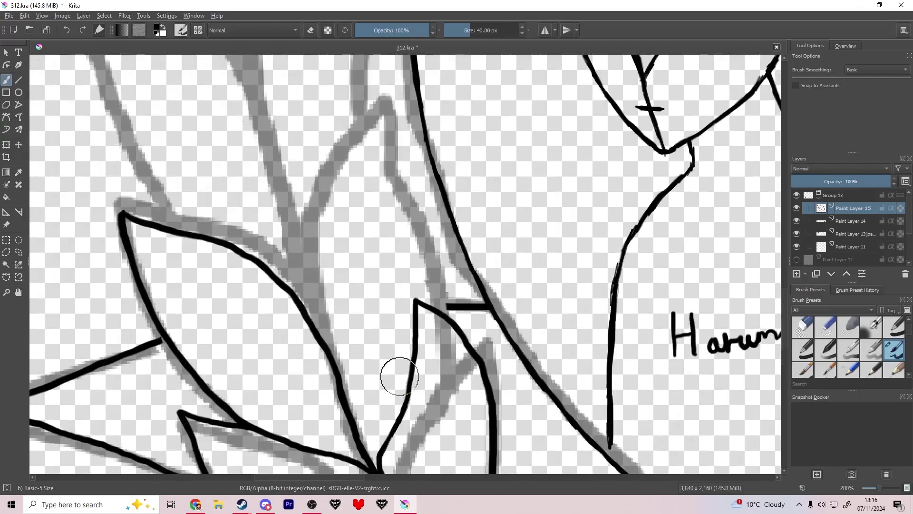
Step: Ink the upright leaf between the large left leaf and the corner leaf, erase the overlapping line and save the file
{"action": "left_click_drag", "start_coordinate": [407, 292], "coordinate": [344, 123]}
{"action": "key", "text": "ctrl+z"}
{"action": "mouse_move", "coordinate": [328, 352]}
{"action": "left_mouse_down"}
{"action": "mouse_move", "coordinate": [311, 319]}
{"action": "mouse_move", "coordinate": [340, 184]}
{"action": "mouse_move", "coordinate": [377, 130]}
{"action": "left_mouse_up"}
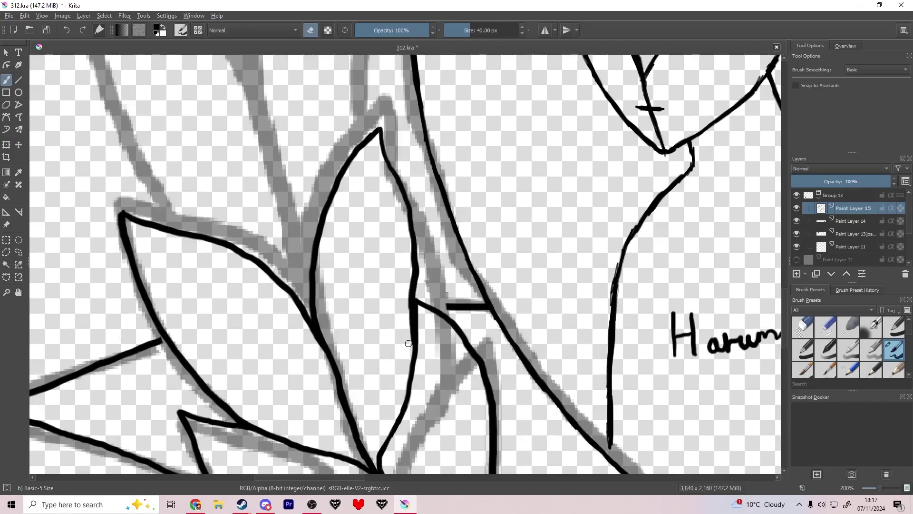
{"action": "key", "text": "e"}
{"action": "key", "text": "e"}
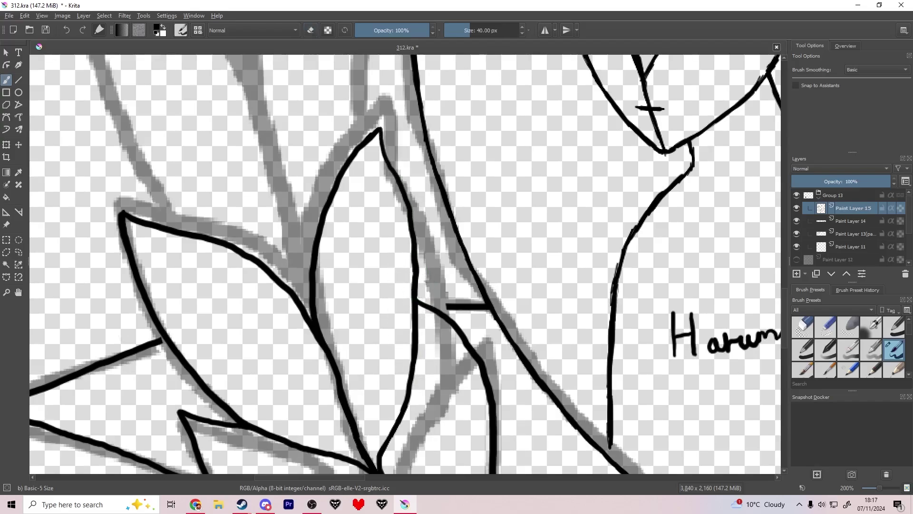
{"action": "key", "text": "ctrl+s"}
Step: Ink the next leaf up on the circle side, with its tip toward the circle and its base at the stem
{"action": "scroll", "coordinate": [483, 249], "scroll_direction": "down", "scroll_amount": 3}
{"action": "scroll", "coordinate": [484, 249], "scroll_direction": "up", "scroll_amount": 2}
{"action": "left_click_drag", "start_coordinate": [428, 344], "coordinate": [435, 197]}
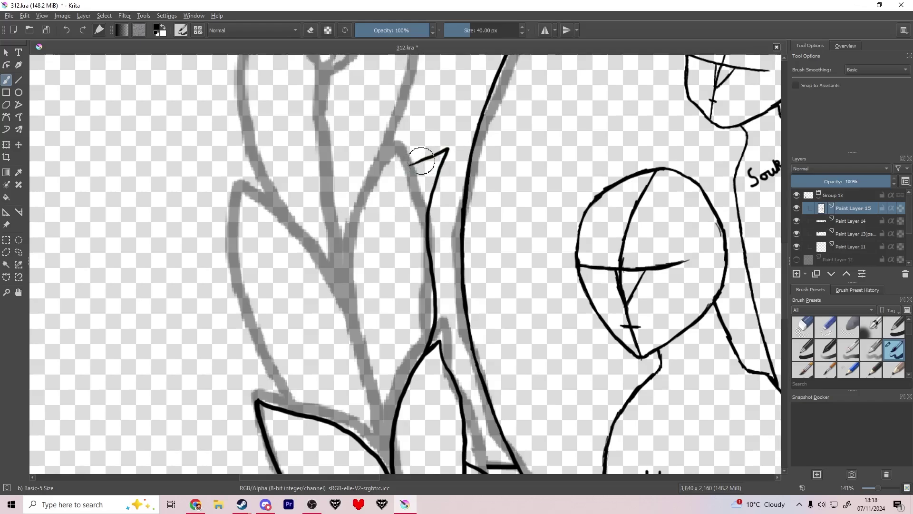
{"action": "key", "text": "e"}
{"action": "key", "text": "e"}
{"action": "left_click_drag", "start_coordinate": [340, 304], "coordinate": [345, 270]}
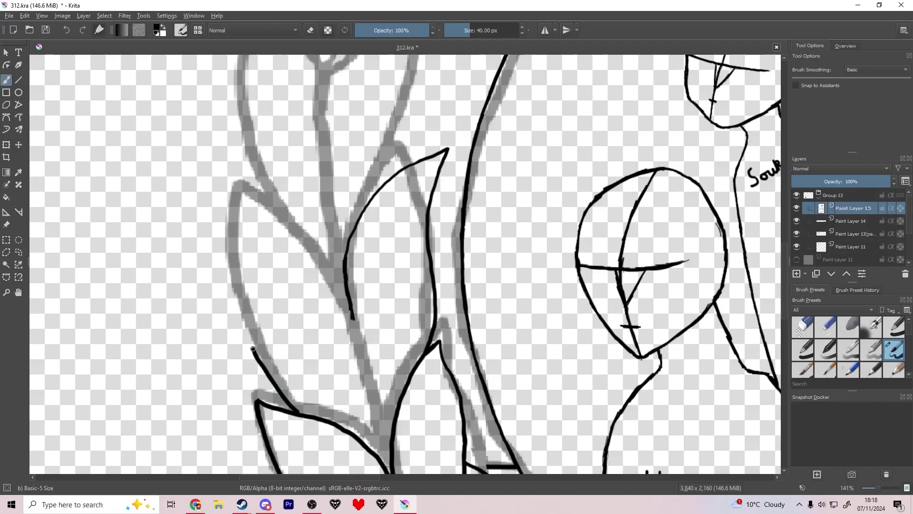
Step: Ink the outer leaf above the large left leaf and extend its inner edge down the stem to the leaves below
{"action": "left_click_drag", "start_coordinate": [253, 349], "coordinate": [232, 256]}
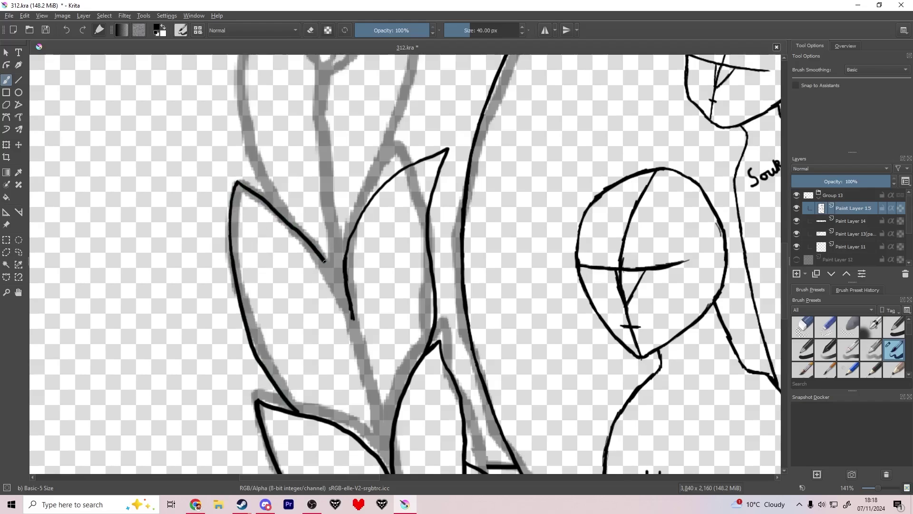
{"action": "scroll", "coordinate": [371, 427], "scroll_direction": "up", "scroll_amount": 2}
{"action": "key", "text": "e"}
{"action": "mouse_move", "coordinate": [329, 190]}
{"action": "left_mouse_down"}
{"action": "mouse_move", "coordinate": [407, 471]}
{"action": "mouse_move", "coordinate": [333, 203]}
{"action": "left_mouse_up"}
{"action": "key", "text": "ctrl+z"}
{"action": "left_click_drag", "start_coordinate": [386, 373], "coordinate": [392, 434]}
{"action": "scroll", "coordinate": [394, 395], "scroll_direction": "down", "scroll_amount": 3}
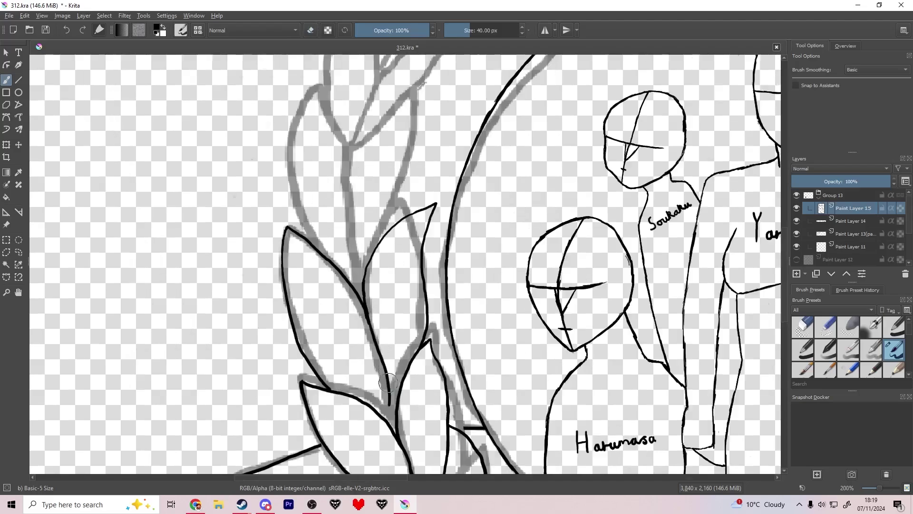
{"action": "scroll", "coordinate": [386, 267], "scroll_direction": "up", "scroll_amount": 2}
{"action": "mouse_move", "coordinate": [373, 269]}
{"action": "left_mouse_down"}
{"action": "mouse_move", "coordinate": [371, 378]}
{"action": "mouse_move", "coordinate": [404, 425]}
{"action": "left_mouse_up"}
Step: Ink the third outer leaf of the left laurel branch and run its inner edge down along the stem
{"action": "mouse_move", "coordinate": [267, 388]}
{"action": "left_mouse_down"}
{"action": "mouse_move", "coordinate": [256, 354]}
{"action": "mouse_move", "coordinate": [248, 201]}
{"action": "mouse_move", "coordinate": [260, 144]}
{"action": "left_mouse_up"}
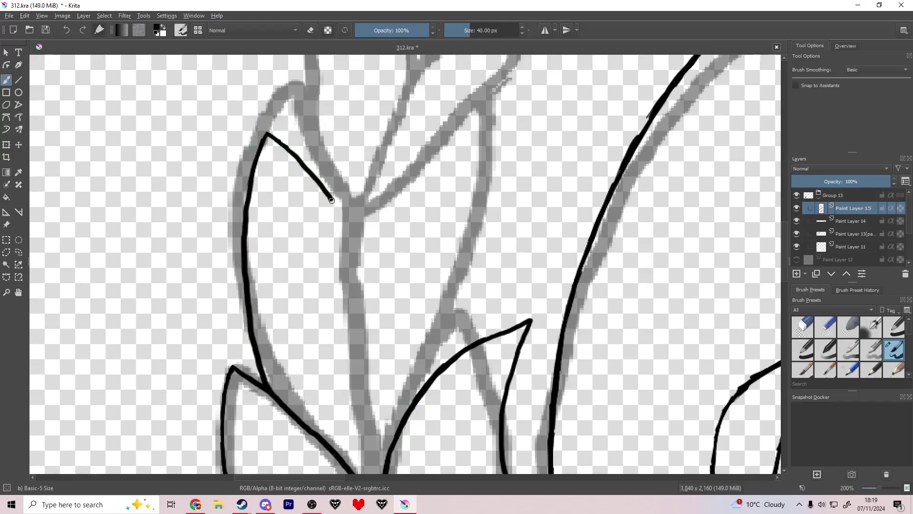
{"action": "key", "text": "e"}
{"action": "key", "text": "e"}
{"action": "mouse_move", "coordinate": [351, 279]}
{"action": "left_mouse_down"}
{"action": "mouse_move", "coordinate": [351, 259]}
{"action": "mouse_move", "coordinate": [361, 311]}
{"action": "left_mouse_up"}
{"action": "key", "text": "ctrl+z"}
{"action": "mouse_move", "coordinate": [347, 244]}
{"action": "left_mouse_down"}
{"action": "mouse_move", "coordinate": [365, 331]}
{"action": "mouse_move", "coordinate": [366, 435]}
{"action": "mouse_move", "coordinate": [366, 472]}
{"action": "left_mouse_up"}
Step: Ink the matching leaf on the circle side of the stem, clean up its base and save the file
{"action": "left_click_drag", "start_coordinate": [386, 420], "coordinate": [316, 474]}
{"action": "mouse_move", "coordinate": [286, 343]}
{"action": "left_mouse_down"}
{"action": "mouse_move", "coordinate": [295, 319]}
{"action": "mouse_move", "coordinate": [372, 235]}
{"action": "mouse_move", "coordinate": [499, 191]}
{"action": "mouse_move", "coordinate": [418, 379]}
{"action": "left_mouse_up"}
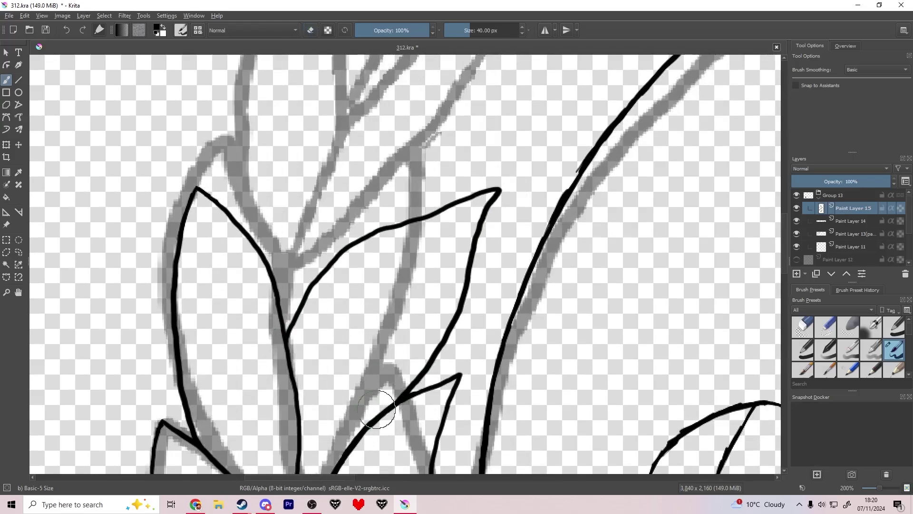
{"action": "left_click_drag", "start_coordinate": [330, 471], "coordinate": [370, 342]}
{"action": "scroll", "coordinate": [371, 342], "scroll_direction": "down", "scroll_amount": 5}
{"action": "key", "text": "ctrl+s"}
Step: Ink the fourth pair of leaves on the left laurel branch, one on the outer side and one toward the circle
{"action": "scroll", "coordinate": [372, 303], "scroll_direction": "up", "scroll_amount": 5}
{"action": "left_click_drag", "start_coordinate": [372, 303], "coordinate": [317, 373]}
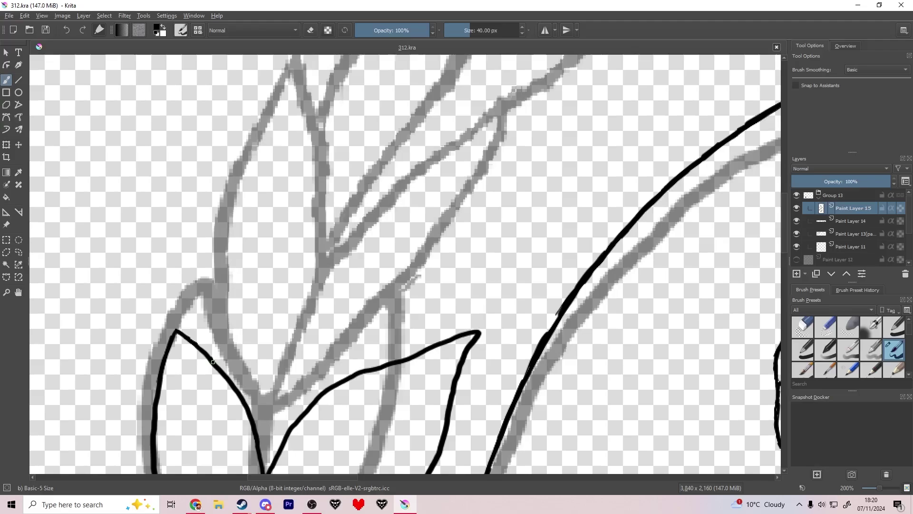
{"action": "mouse_move", "coordinate": [213, 362]}
{"action": "left_mouse_down"}
{"action": "mouse_move", "coordinate": [200, 294]}
{"action": "mouse_move", "coordinate": [241, 144]}
{"action": "left_mouse_up"}
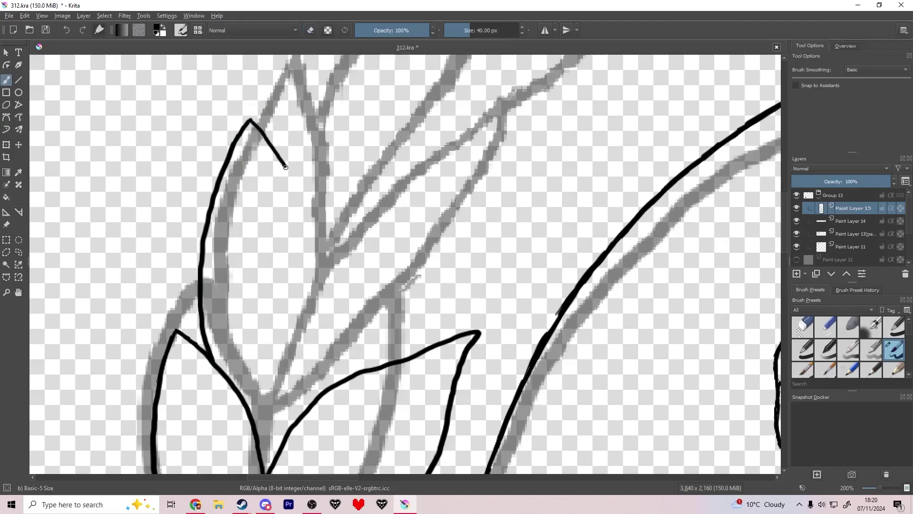
{"action": "mouse_move", "coordinate": [285, 167]}
{"action": "left_mouse_down"}
{"action": "mouse_move", "coordinate": [316, 243]}
{"action": "mouse_move", "coordinate": [320, 321]}
{"action": "left_mouse_up"}
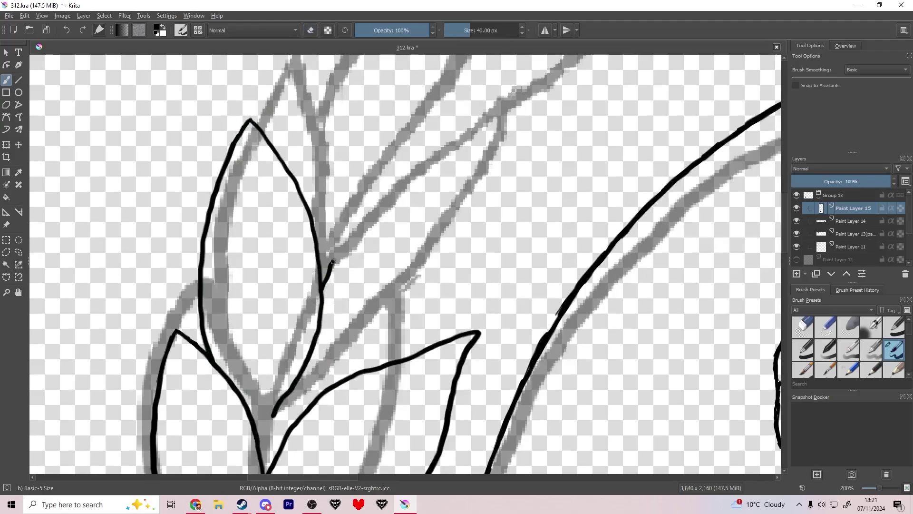
{"action": "mouse_move", "coordinate": [333, 261]}
{"action": "left_mouse_down"}
{"action": "mouse_move", "coordinate": [570, 139]}
{"action": "mouse_move", "coordinate": [431, 344]}
{"action": "mouse_move", "coordinate": [409, 354]}
{"action": "left_mouse_up"}
Step: Ink the uppermost leaves of the left laurel branch, including the edges running down to the leaf tips below
{"action": "left_click_drag", "start_coordinate": [391, 142], "coordinate": [271, 357]}
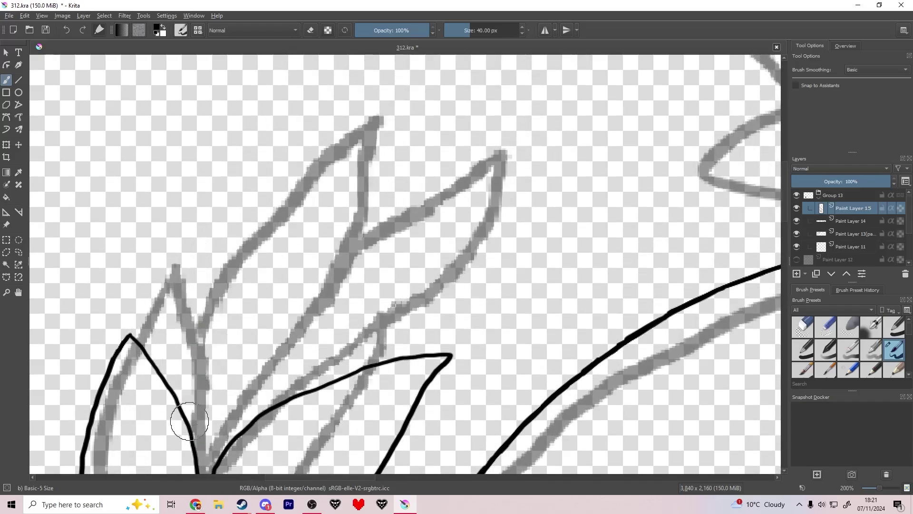
{"action": "mouse_move", "coordinate": [189, 421]}
{"action": "left_mouse_down"}
{"action": "mouse_move", "coordinate": [261, 311]}
{"action": "mouse_move", "coordinate": [385, 276]}
{"action": "left_mouse_up"}
{"action": "key", "text": "ctrl+z"}
{"action": "mouse_move", "coordinate": [429, 204]}
{"action": "left_mouse_down"}
{"action": "mouse_move", "coordinate": [326, 230]}
{"action": "mouse_move", "coordinate": [189, 427]}
{"action": "left_mouse_up"}
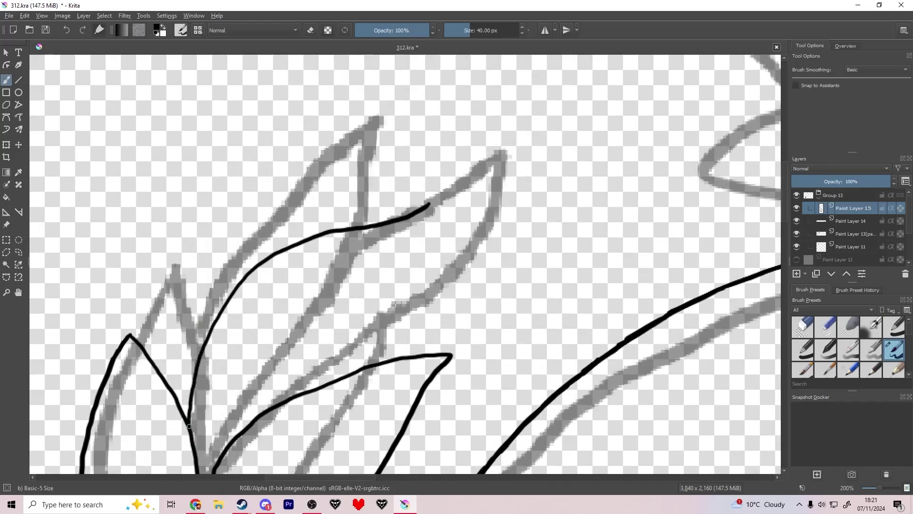
{"action": "mouse_move", "coordinate": [345, 373]}
{"action": "left_mouse_down"}
{"action": "mouse_move", "coordinate": [398, 315]}
{"action": "mouse_move", "coordinate": [443, 220]}
{"action": "left_mouse_up"}
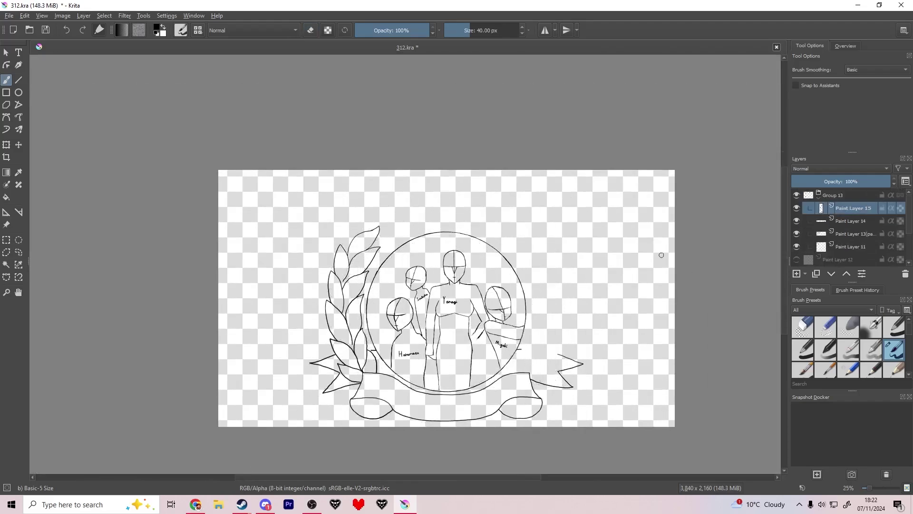
Step: Fill the lowest fork of the left laurel branch solid black and add short veins at the bases of the adjoining leaves
{"action": "scroll", "coordinate": [374, 320], "scroll_direction": "up", "scroll_amount": 5}
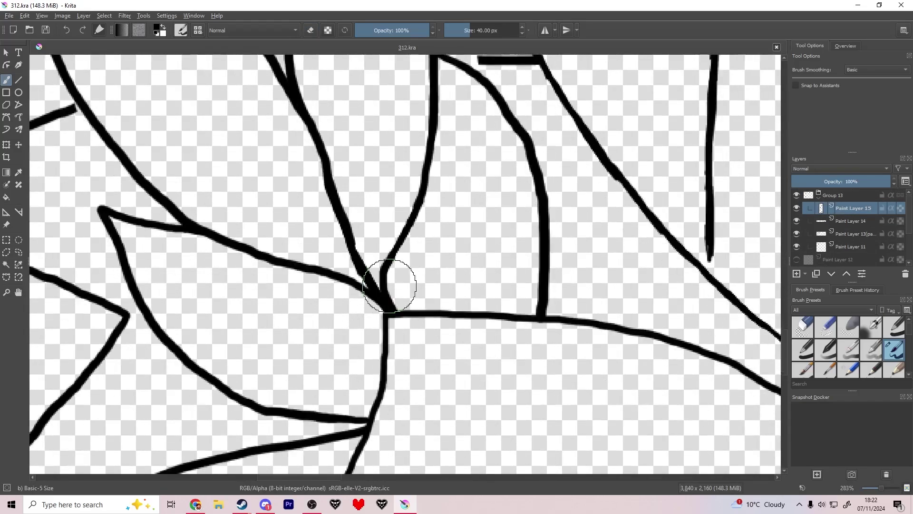
{"action": "mouse_move", "coordinate": [454, 314]}
{"action": "left_mouse_down"}
{"action": "mouse_move", "coordinate": [470, 282]}
{"action": "mouse_move", "coordinate": [465, 311]}
{"action": "left_mouse_up"}
{"action": "left_click_drag", "start_coordinate": [462, 231], "coordinate": [494, 366]}
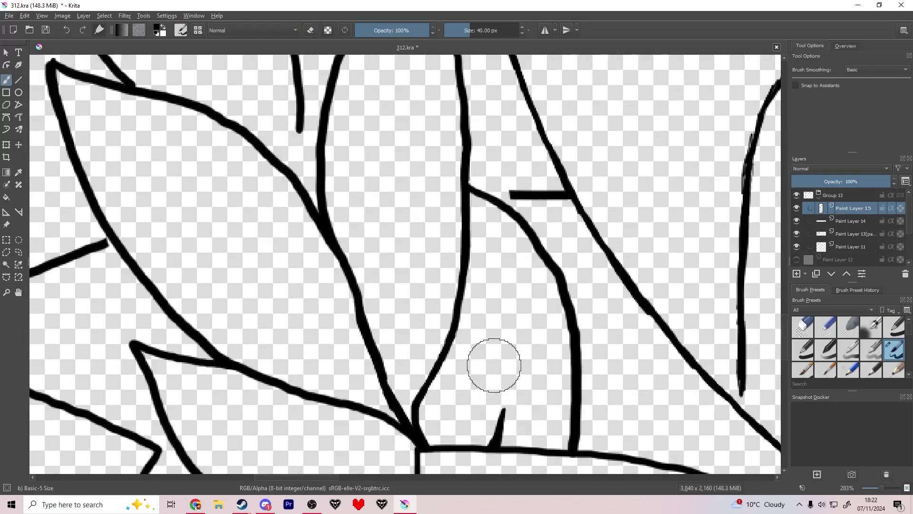
{"action": "mouse_move", "coordinate": [273, 381]}
{"action": "left_mouse_down"}
{"action": "mouse_move", "coordinate": [362, 384]}
{"action": "mouse_move", "coordinate": [371, 378]}
{"action": "mouse_move", "coordinate": [367, 358]}
{"action": "mouse_move", "coordinate": [367, 379]}
{"action": "mouse_move", "coordinate": [370, 365]}
{"action": "mouse_move", "coordinate": [378, 375]}
{"action": "mouse_move", "coordinate": [338, 367]}
{"action": "left_mouse_up"}
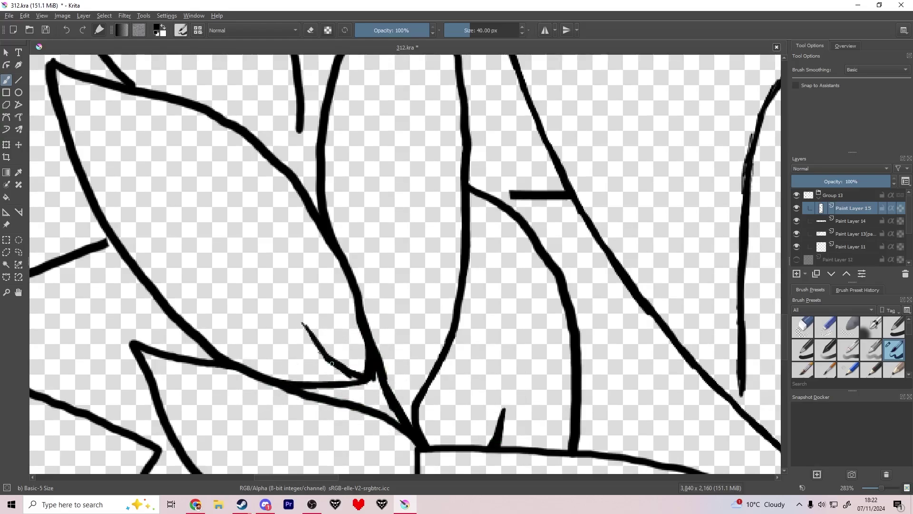
{"action": "mouse_move", "coordinate": [305, 391]}
{"action": "left_mouse_down"}
{"action": "mouse_move", "coordinate": [363, 395]}
{"action": "mouse_move", "coordinate": [372, 377]}
{"action": "left_mouse_up"}
{"action": "mouse_move", "coordinate": [364, 308]}
{"action": "left_mouse_down"}
{"action": "mouse_move", "coordinate": [390, 337]}
{"action": "mouse_move", "coordinate": [419, 360]}
{"action": "left_mouse_up"}
{"action": "mouse_move", "coordinate": [457, 301]}
{"action": "left_mouse_down"}
{"action": "mouse_move", "coordinate": [441, 339]}
{"action": "mouse_move", "coordinate": [364, 314]}
{"action": "mouse_move", "coordinate": [389, 367]}
{"action": "mouse_move", "coordinate": [430, 342]}
{"action": "mouse_move", "coordinate": [409, 317]}
{"action": "left_mouse_up"}
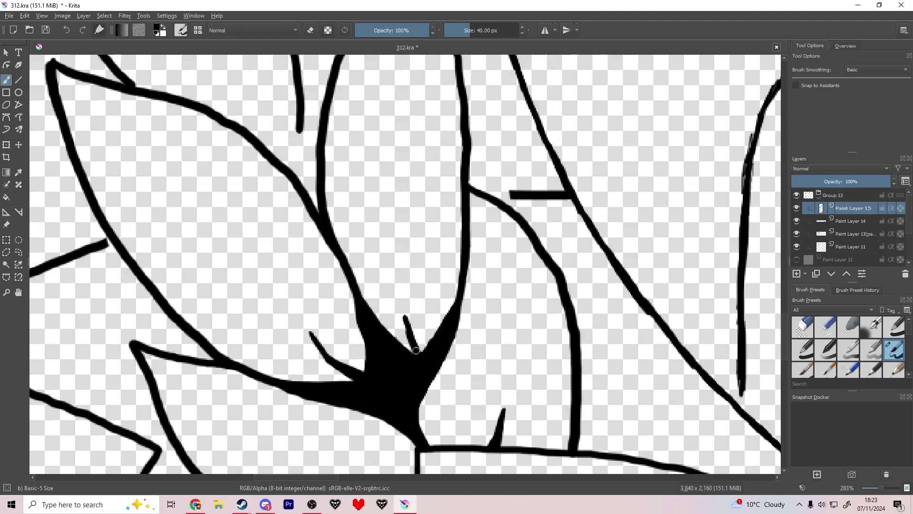
Step: Draw a long tapered vein up the leaf above the lowest fork and refine it with the eraser
{"action": "left_click_drag", "start_coordinate": [416, 353], "coordinate": [400, 245]}
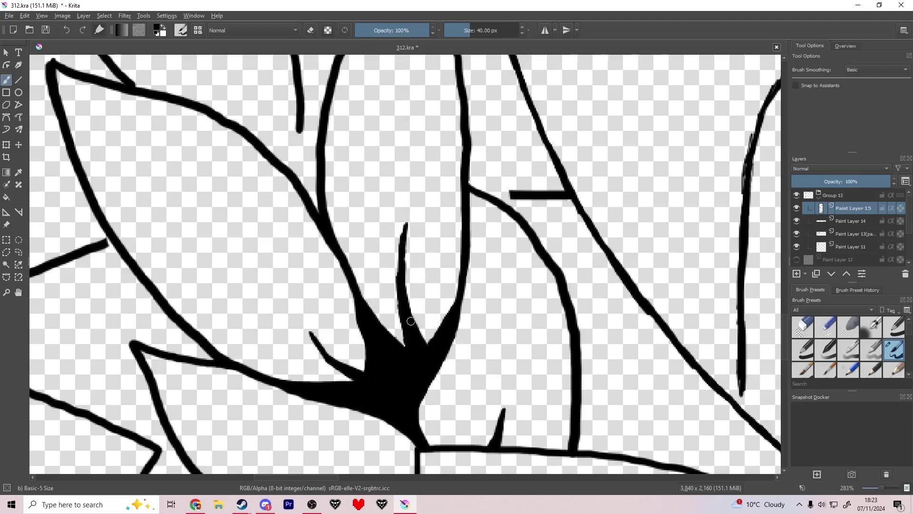
{"action": "left_click_drag", "start_coordinate": [411, 321], "coordinate": [404, 252]}
{"action": "key", "text": "e"}
{"action": "left_click_drag", "start_coordinate": [409, 255], "coordinate": [423, 338]}
{"action": "key", "text": "e"}
{"action": "left_click_drag", "start_coordinate": [419, 344], "coordinate": [428, 341]}
Step: Draw a tapered vein in the outer leaf at the second fork and fill the fork between the leaves black
{"action": "left_click_drag", "start_coordinate": [338, 110], "coordinate": [445, 329]}
{"action": "mouse_move", "coordinate": [311, 329]}
{"action": "left_mouse_down"}
{"action": "mouse_move", "coordinate": [392, 356]}
{"action": "mouse_move", "coordinate": [366, 332]}
{"action": "mouse_move", "coordinate": [328, 265]}
{"action": "left_mouse_up"}
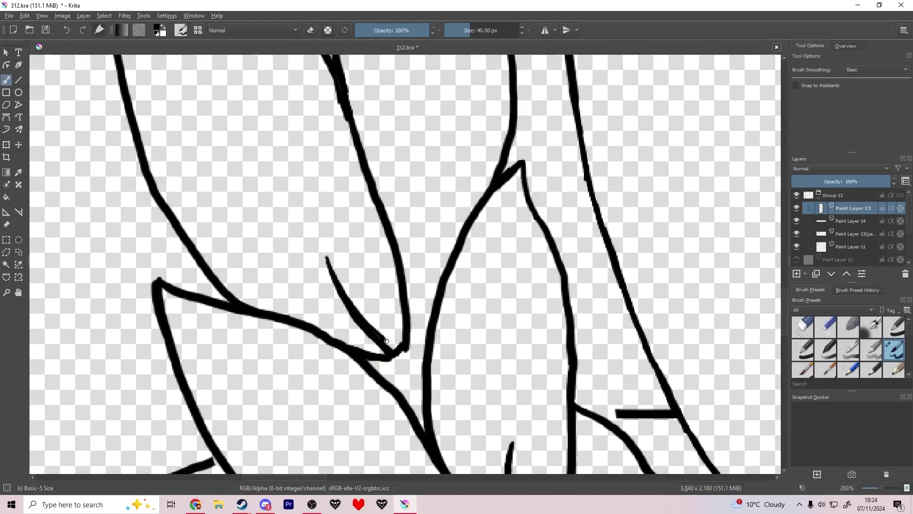
{"action": "mouse_move", "coordinate": [397, 215]}
{"action": "left_mouse_down"}
{"action": "mouse_move", "coordinate": [362, 272]}
{"action": "mouse_move", "coordinate": [380, 340]}
{"action": "mouse_move", "coordinate": [400, 347]}
{"action": "mouse_move", "coordinate": [422, 300]}
{"action": "left_mouse_up"}
{"action": "mouse_move", "coordinate": [404, 334]}
{"action": "left_mouse_down"}
{"action": "mouse_move", "coordinate": [380, 367]}
{"action": "mouse_move", "coordinate": [377, 418]}
{"action": "left_mouse_up"}
{"action": "left_click_drag", "start_coordinate": [370, 367], "coordinate": [359, 236]}
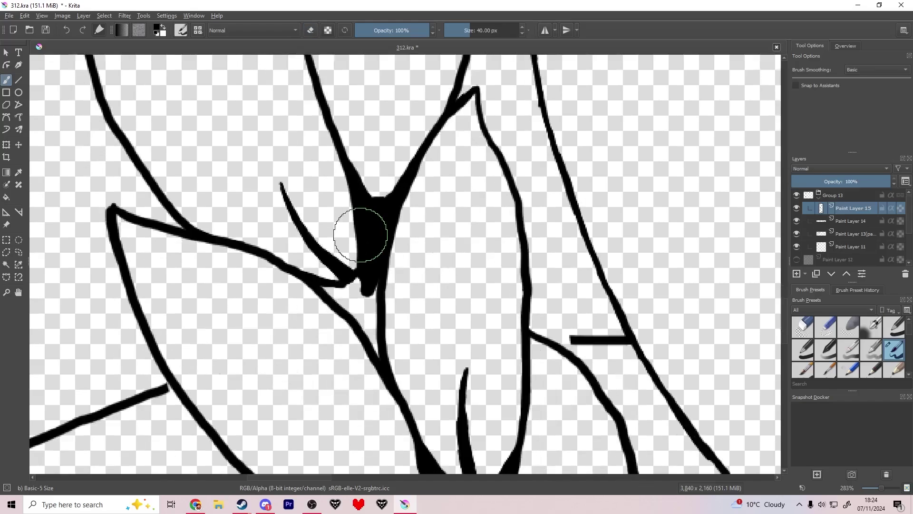
Step: Finish the black fill at the second fork, add a tapered vein to the circle-side leaf, trim it and save the file
{"action": "mouse_move", "coordinate": [324, 287]}
{"action": "left_mouse_down"}
{"action": "mouse_move", "coordinate": [372, 331]}
{"action": "mouse_move", "coordinate": [336, 294]}
{"action": "mouse_move", "coordinate": [357, 282]}
{"action": "left_mouse_up"}
{"action": "left_click_drag", "start_coordinate": [364, 154], "coordinate": [326, 341]}
{"action": "left_click_drag", "start_coordinate": [337, 383], "coordinate": [354, 274]}
{"action": "key", "text": "e"}
{"action": "mouse_move", "coordinate": [337, 325]}
{"action": "left_mouse_down"}
{"action": "mouse_move", "coordinate": [343, 381]}
{"action": "mouse_move", "coordinate": [333, 303]}
{"action": "left_mouse_up"}
{"action": "key", "text": "e"}
{"action": "key", "text": "ctrl+s"}
{"action": "scroll", "coordinate": [284, 284], "scroll_direction": "down", "scroll_amount": 2}
{"action": "scroll", "coordinate": [359, 300], "scroll_direction": "up", "scroll_amount": 2}
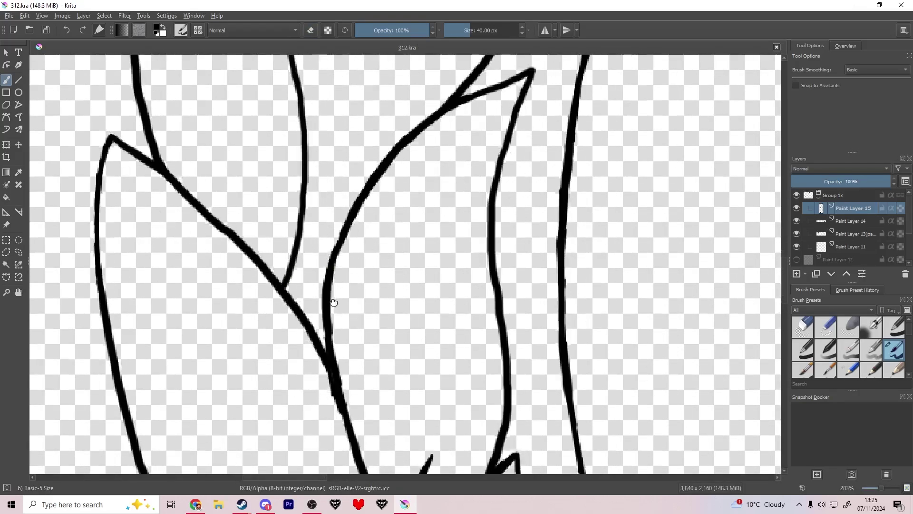
Step: Draw a vein in the outer leaf at the third fork and outline the web joining it to the circle-side leaf
{"action": "scroll", "coordinate": [314, 339], "scroll_direction": "up", "scroll_amount": 1}
{"action": "mouse_move", "coordinate": [275, 346]}
{"action": "left_mouse_down"}
{"action": "mouse_move", "coordinate": [250, 285]}
{"action": "mouse_move", "coordinate": [245, 232]}
{"action": "left_mouse_up"}
{"action": "left_click_drag", "start_coordinate": [248, 290], "coordinate": [294, 360]}
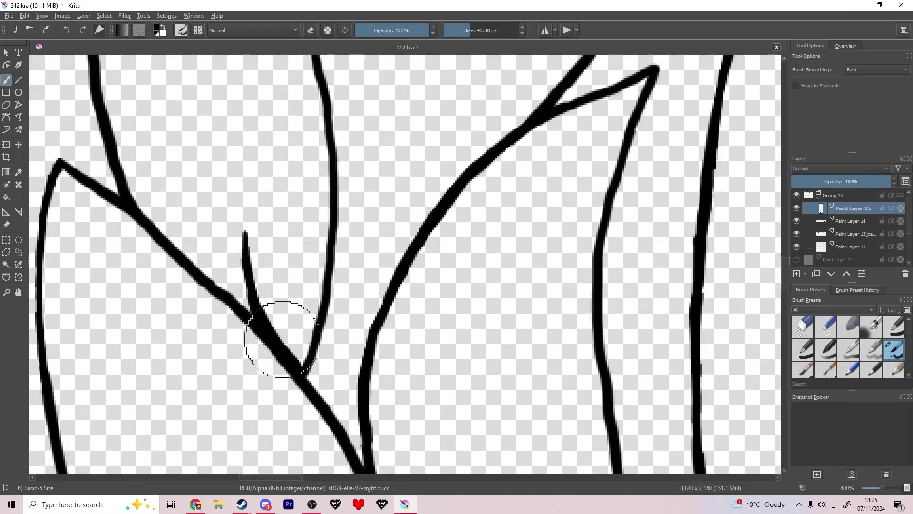
{"action": "mouse_move", "coordinate": [351, 330]}
{"action": "left_mouse_down"}
{"action": "mouse_move", "coordinate": [272, 379]}
{"action": "mouse_move", "coordinate": [248, 370]}
{"action": "mouse_move", "coordinate": [271, 382]}
{"action": "mouse_move", "coordinate": [316, 329]}
{"action": "mouse_move", "coordinate": [266, 424]}
{"action": "left_mouse_up"}
{"action": "key", "text": "ctrl+z"}
{"action": "key", "text": "ctrl+z"}
{"action": "mouse_move", "coordinate": [246, 370]}
{"action": "left_mouse_down"}
{"action": "mouse_move", "coordinate": [271, 376]}
{"action": "mouse_move", "coordinate": [323, 297]}
{"action": "mouse_move", "coordinate": [317, 309]}
{"action": "left_mouse_up"}
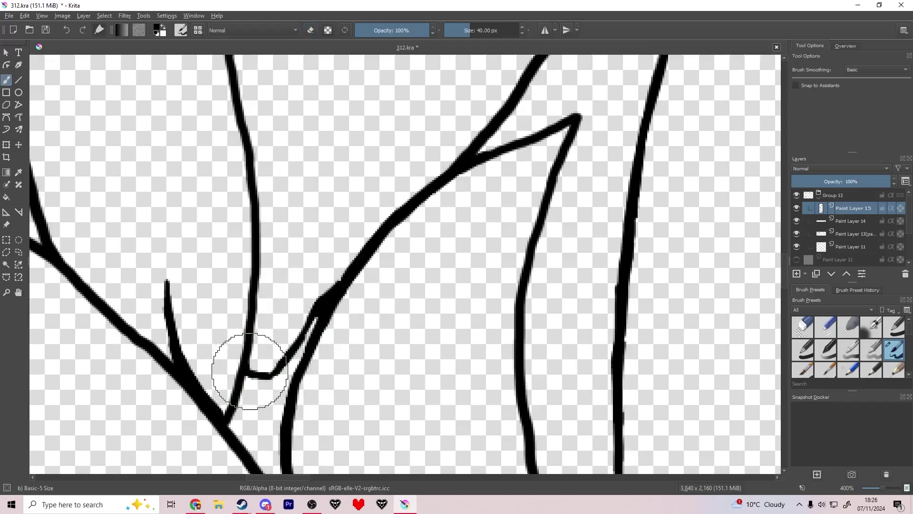
Step: Fill the third fork solid black and shape a tapered vein in its circle-side leaf with brush and eraser
{"action": "mouse_move", "coordinate": [256, 371]}
{"action": "left_mouse_down"}
{"action": "mouse_move", "coordinate": [306, 251]}
{"action": "mouse_move", "coordinate": [265, 363]}
{"action": "mouse_move", "coordinate": [290, 264]}
{"action": "mouse_move", "coordinate": [275, 296]}
{"action": "mouse_move", "coordinate": [299, 255]}
{"action": "mouse_move", "coordinate": [310, 273]}
{"action": "mouse_move", "coordinate": [312, 247]}
{"action": "left_mouse_up"}
{"action": "key", "text": "e"}
{"action": "key", "text": "e"}
{"action": "mouse_move", "coordinate": [317, 319]}
{"action": "left_mouse_down"}
{"action": "mouse_move", "coordinate": [285, 372]}
{"action": "mouse_move", "coordinate": [299, 235]}
{"action": "left_mouse_up"}
{"action": "mouse_move", "coordinate": [305, 419]}
{"action": "left_mouse_down"}
{"action": "mouse_move", "coordinate": [238, 280]}
{"action": "mouse_move", "coordinate": [281, 319]}
{"action": "mouse_move", "coordinate": [285, 337]}
{"action": "left_mouse_up"}
{"action": "key", "text": "e"}
{"action": "key", "text": "e"}
{"action": "left_click_drag", "start_coordinate": [266, 287], "coordinate": [271, 257]}
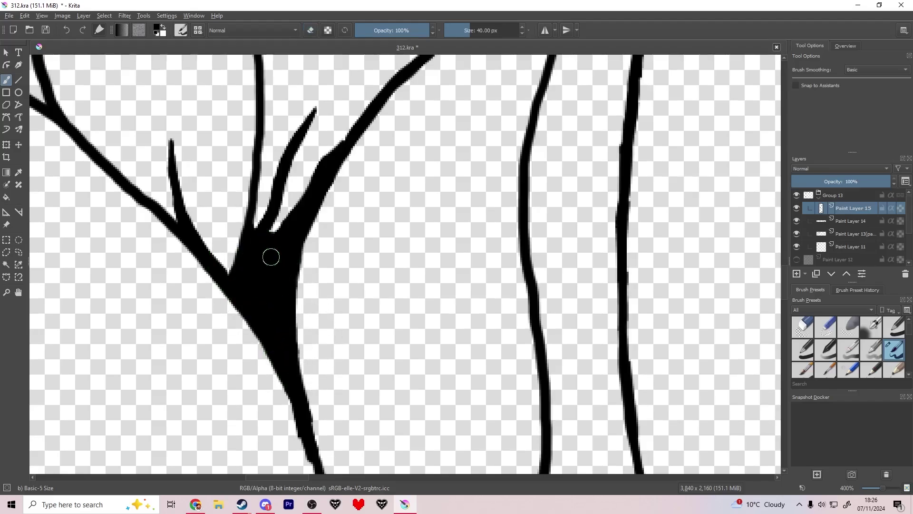
{"action": "scroll", "coordinate": [271, 257], "scroll_direction": "down", "scroll_amount": 1}
Step: Thicken the outer leaf's base at the fourth fork into a rounded black web
{"action": "left_click_drag", "start_coordinate": [285, 95], "coordinate": [383, 377]}
{"action": "scroll", "coordinate": [377, 371], "scroll_direction": "down", "scroll_amount": 4}
{"action": "scroll", "coordinate": [377, 367], "scroll_direction": "up", "scroll_amount": 4}
{"action": "left_click_drag", "start_coordinate": [354, 447], "coordinate": [369, 326]}
{"action": "mouse_move", "coordinate": [194, 176]}
{"action": "left_mouse_down"}
{"action": "mouse_move", "coordinate": [255, 257]}
{"action": "mouse_move", "coordinate": [248, 247]}
{"action": "mouse_move", "coordinate": [310, 286]}
{"action": "mouse_move", "coordinate": [354, 261]}
{"action": "mouse_move", "coordinate": [386, 225]}
{"action": "left_mouse_up"}
{"action": "left_click_drag", "start_coordinate": [363, 264], "coordinate": [330, 299]}
{"action": "left_click_drag", "start_coordinate": [345, 276], "coordinate": [245, 356]}
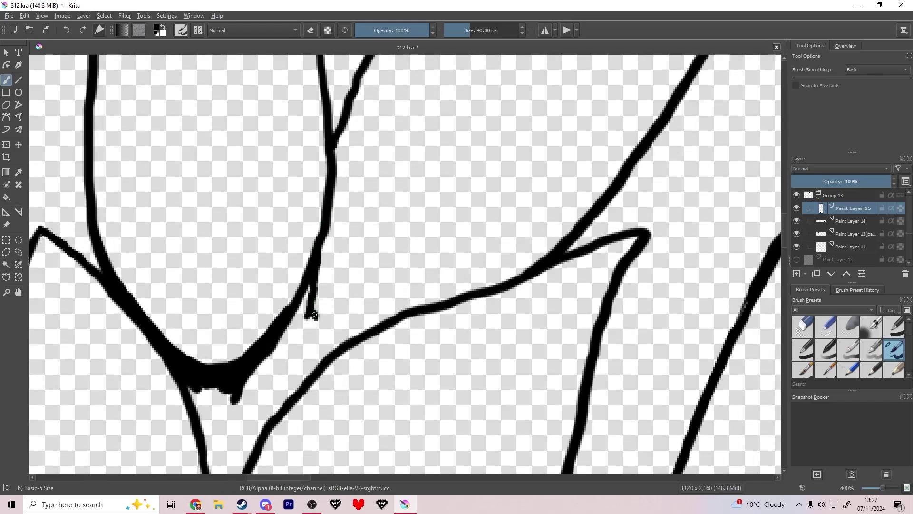
Step: Extend the black fill of the fourth fork to the base of the circle-side leaf and down the stem
{"action": "left_click_drag", "start_coordinate": [315, 314], "coordinate": [327, 327]}
{"action": "left_click_drag", "start_coordinate": [330, 327], "coordinate": [397, 314]}
{"action": "mouse_move", "coordinate": [309, 286]}
{"action": "left_mouse_down"}
{"action": "mouse_move", "coordinate": [308, 325]}
{"action": "mouse_move", "coordinate": [364, 328]}
{"action": "left_mouse_up"}
{"action": "left_click_drag", "start_coordinate": [367, 292], "coordinate": [463, 149]}
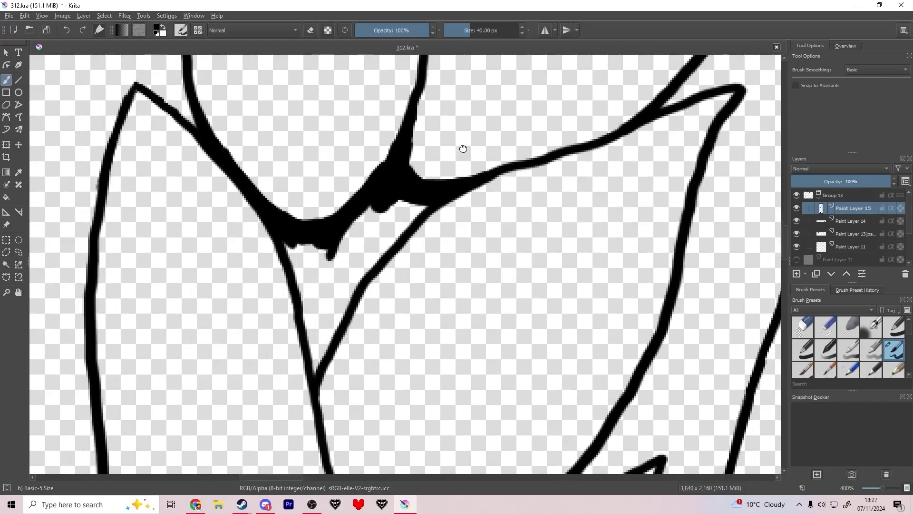
{"action": "mouse_move", "coordinate": [423, 209]}
{"action": "left_mouse_down"}
{"action": "mouse_move", "coordinate": [298, 255]}
{"action": "mouse_move", "coordinate": [390, 226]}
{"action": "mouse_move", "coordinate": [322, 344]}
{"action": "mouse_move", "coordinate": [339, 318]}
{"action": "left_mouse_up"}
{"action": "left_click_drag", "start_coordinate": [404, 92], "coordinate": [303, 294]}
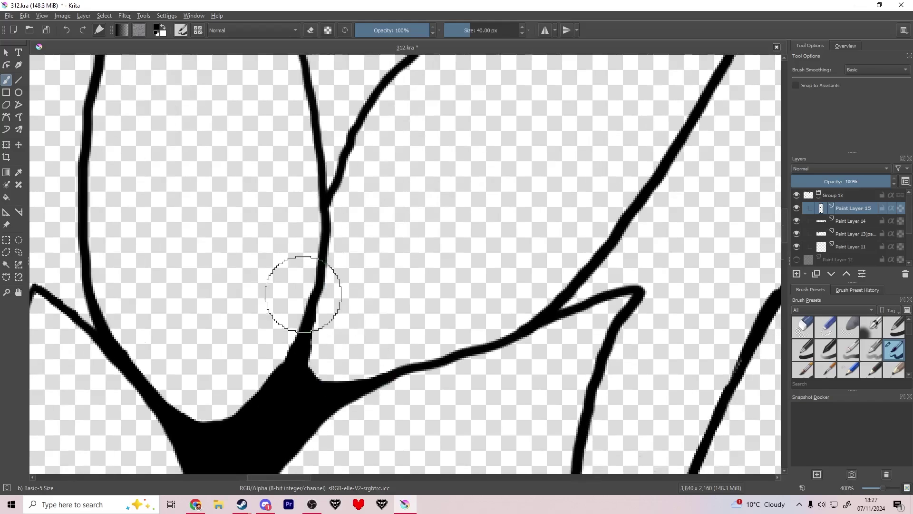
Step: Clean up the fourth fork's edge with the eraser, save the file and draw a tapered vein in the outer leaf
{"action": "key", "text": "e"}
{"action": "left_click_drag", "start_coordinate": [317, 357], "coordinate": [335, 212]}
{"action": "key", "text": "e"}
{"action": "left_click_drag", "start_coordinate": [349, 290], "coordinate": [421, 295]}
{"action": "key", "text": "ctrl+s"}
{"action": "mouse_move", "coordinate": [263, 376]}
{"action": "left_mouse_down"}
{"action": "mouse_move", "coordinate": [273, 413]}
{"action": "mouse_move", "coordinate": [254, 322]}
{"action": "mouse_move", "coordinate": [257, 345]}
{"action": "left_mouse_up"}
Step: Draw a curved tapered vein up the circle-side leaf at the fourth fork
{"action": "mouse_move", "coordinate": [365, 358]}
{"action": "left_mouse_down"}
{"action": "mouse_move", "coordinate": [192, 369]}
{"action": "mouse_move", "coordinate": [239, 360]}
{"action": "left_mouse_up"}
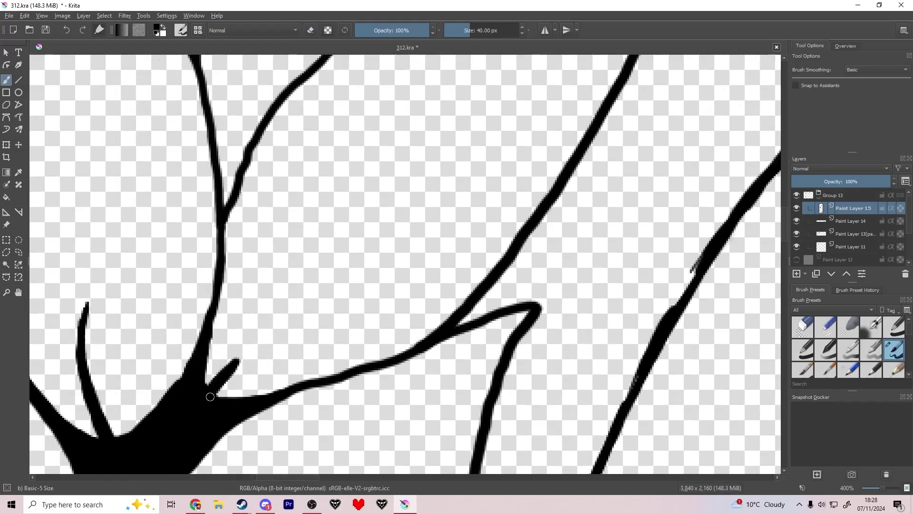
{"action": "mouse_move", "coordinate": [210, 393]}
{"action": "left_mouse_down"}
{"action": "mouse_move", "coordinate": [257, 312]}
{"action": "mouse_move", "coordinate": [329, 254]}
{"action": "left_mouse_up"}
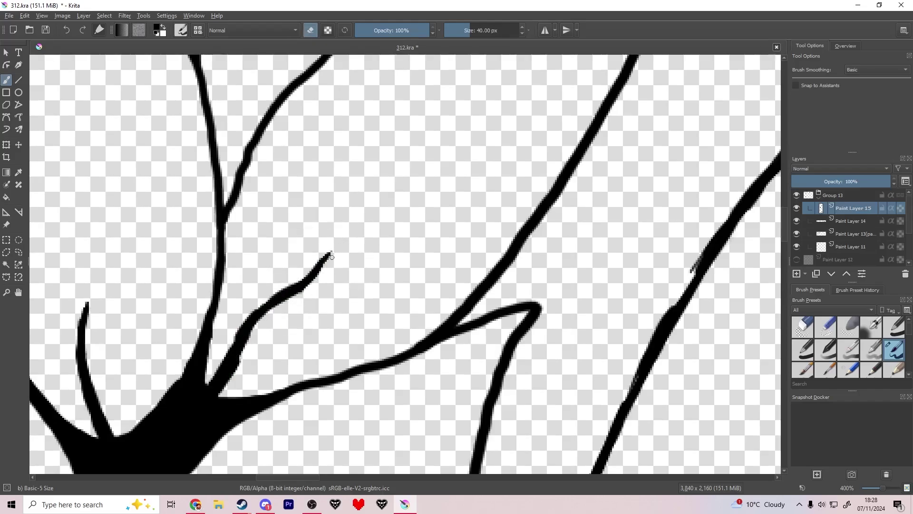
{"action": "left_click_drag", "start_coordinate": [267, 304], "coordinate": [238, 358]}
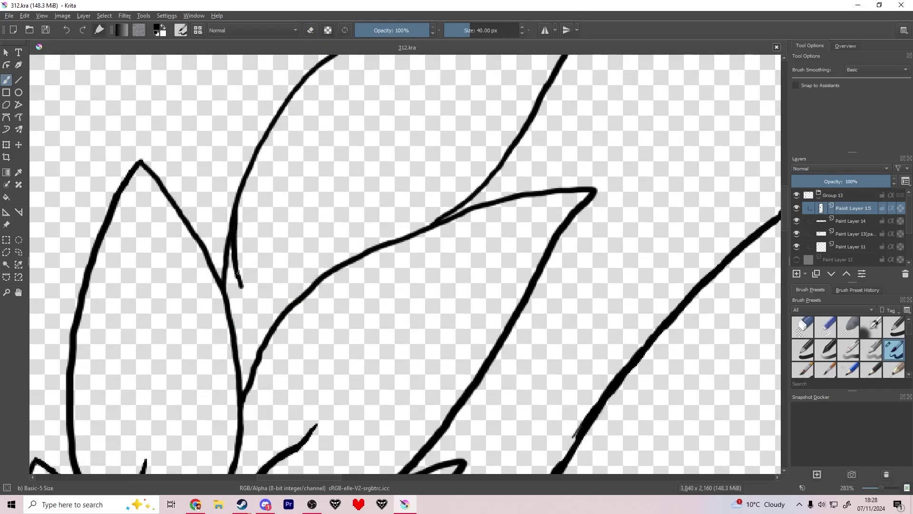
Step: Fill the uppermost fork solid black, add a smoothly tapered vein to the leaf between its edges and save the file
{"action": "mouse_move", "coordinate": [238, 272]}
{"action": "left_mouse_down"}
{"action": "mouse_move", "coordinate": [252, 328]}
{"action": "mouse_move", "coordinate": [230, 285]}
{"action": "mouse_move", "coordinate": [244, 360]}
{"action": "mouse_move", "coordinate": [228, 306]}
{"action": "mouse_move", "coordinate": [255, 291]}
{"action": "mouse_move", "coordinate": [255, 304]}
{"action": "mouse_move", "coordinate": [284, 244]}
{"action": "left_mouse_up"}
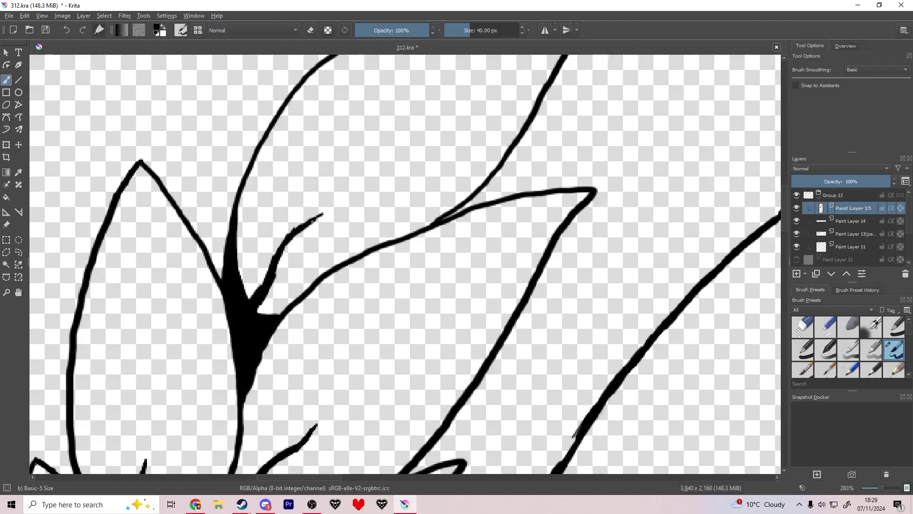
{"action": "key", "text": "e"}
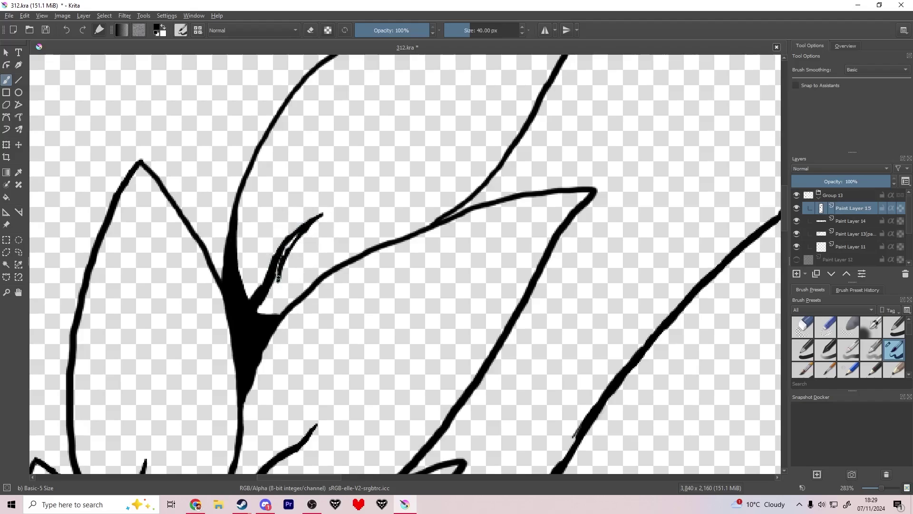
{"action": "key", "text": "e"}
{"action": "left_click_drag", "start_coordinate": [283, 249], "coordinate": [267, 265]}
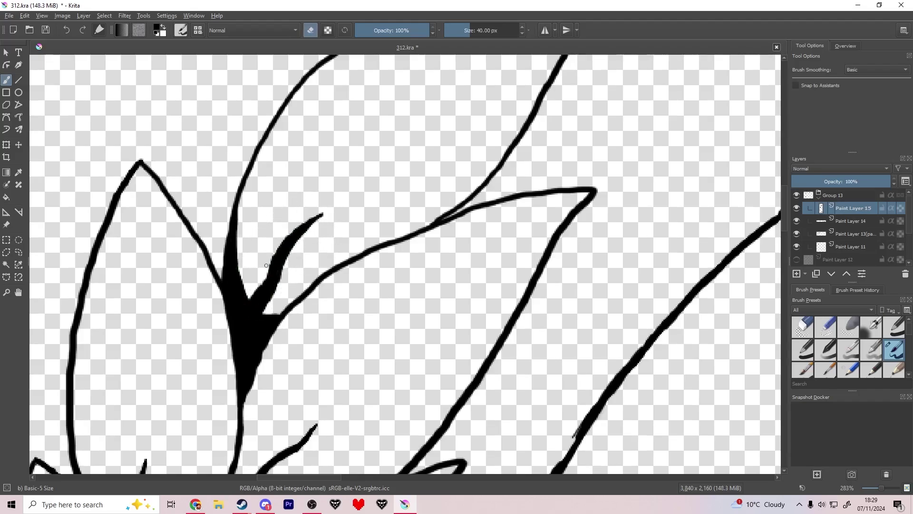
{"action": "key", "text": "ctrl+s"}
Step: Ink the small pointed leaf on the circle side at the base of the right laurel branch
{"action": "scroll", "coordinate": [361, 259], "scroll_direction": "down", "scroll_amount": 7}
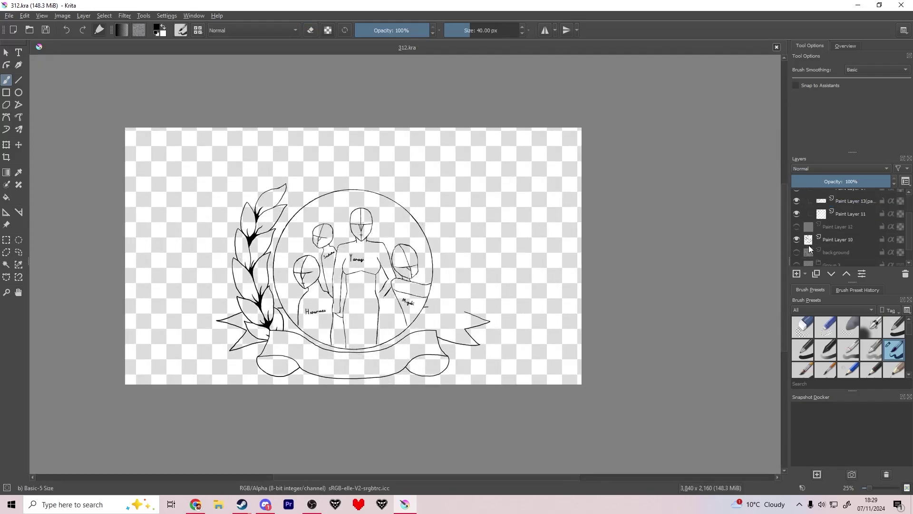
{"action": "scroll", "coordinate": [390, 292], "scroll_direction": "up", "scroll_amount": 6}
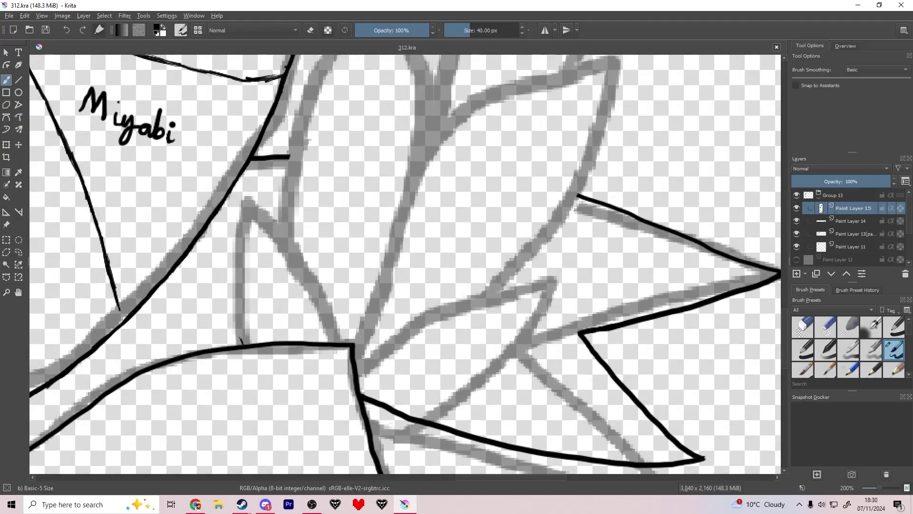
{"action": "mouse_move", "coordinate": [242, 343]}
{"action": "left_mouse_down"}
{"action": "mouse_move", "coordinate": [237, 278]}
{"action": "mouse_move", "coordinate": [246, 212]}
{"action": "left_mouse_up"}
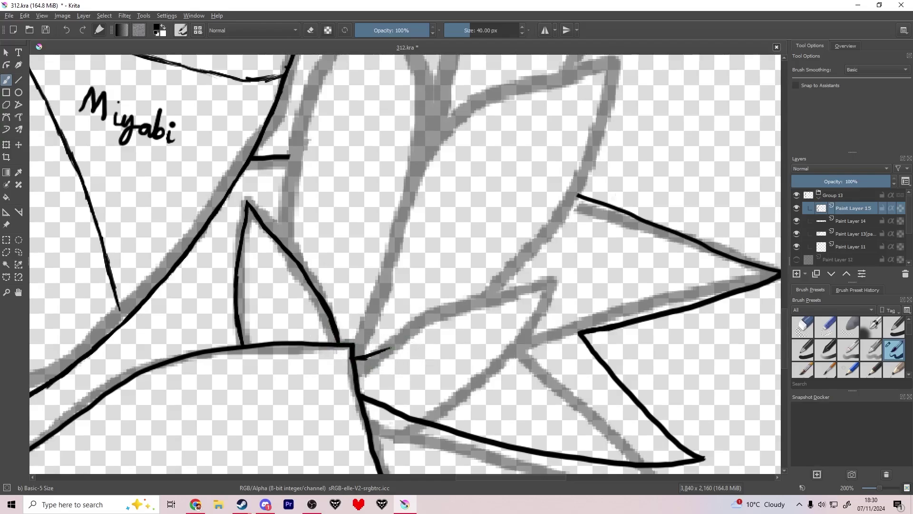
Step: Ink the lowest outer leaf of the right laurel branch from the banner corner to its tip and back across the ribbon
{"action": "mouse_move", "coordinate": [391, 349]}
{"action": "left_mouse_down"}
{"action": "mouse_move", "coordinate": [456, 306]}
{"action": "mouse_move", "coordinate": [491, 301]}
{"action": "left_mouse_up"}
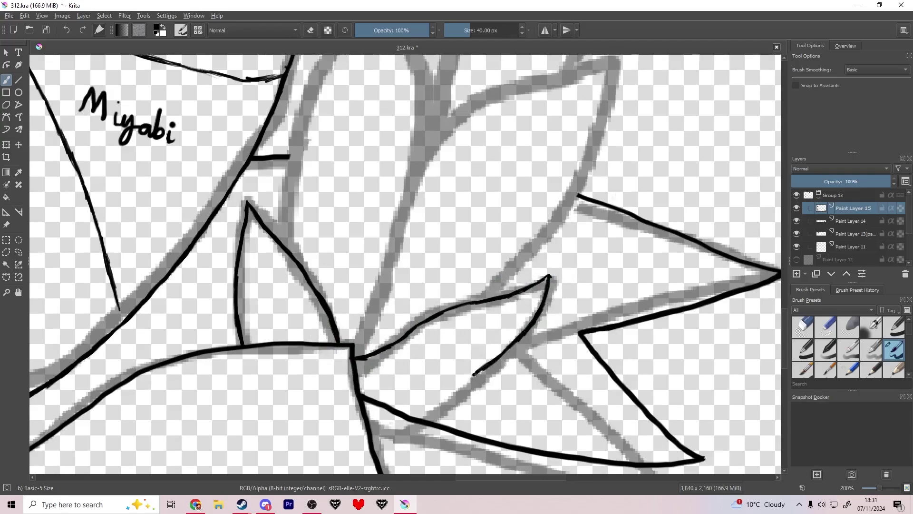
{"action": "key", "text": "ctrl+z"}
{"action": "mouse_move", "coordinate": [473, 384]}
{"action": "left_mouse_down"}
{"action": "mouse_move", "coordinate": [498, 367]}
{"action": "mouse_move", "coordinate": [468, 398]}
{"action": "left_mouse_up"}
{"action": "scroll", "coordinate": [415, 443], "scroll_direction": "up", "scroll_amount": 2}
{"action": "left_click_drag", "start_coordinate": [415, 443], "coordinate": [331, 374]}
Step: Even out the upper and lower edges of the lowest outer leaf and sharpen its tip with brush and eraser
{"action": "key", "text": "e"}
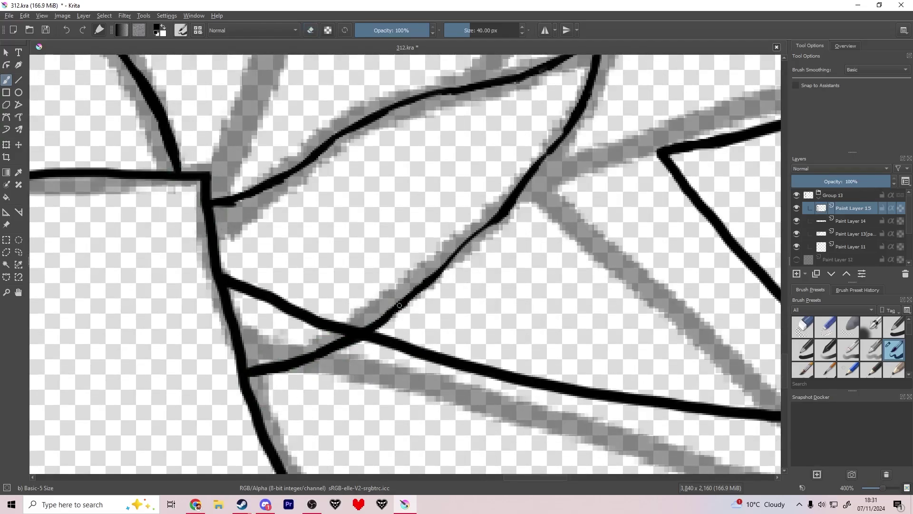
{"action": "key", "text": "ctrl+z"}
{"action": "key", "text": "e"}
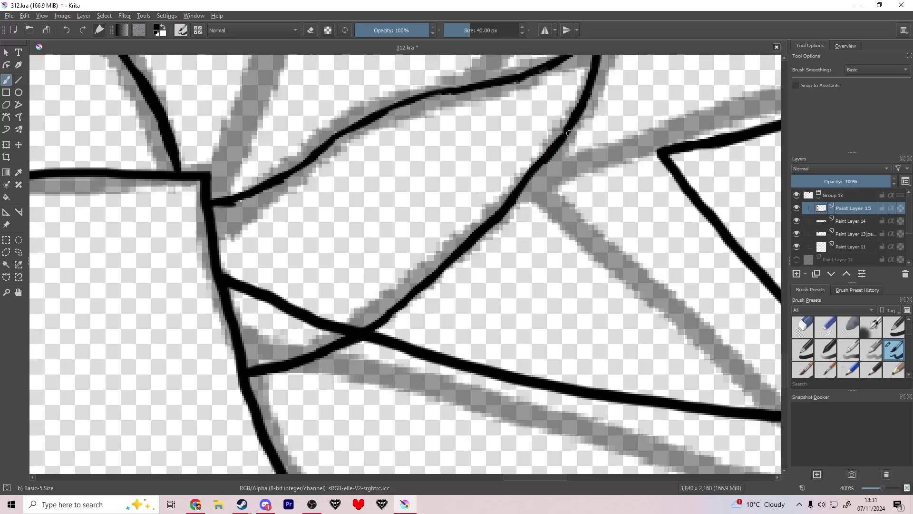
{"action": "mouse_move", "coordinate": [256, 205]}
{"action": "left_mouse_down"}
{"action": "mouse_move", "coordinate": [209, 320]}
{"action": "mouse_move", "coordinate": [236, 295]}
{"action": "left_mouse_up"}
{"action": "key", "text": "e"}
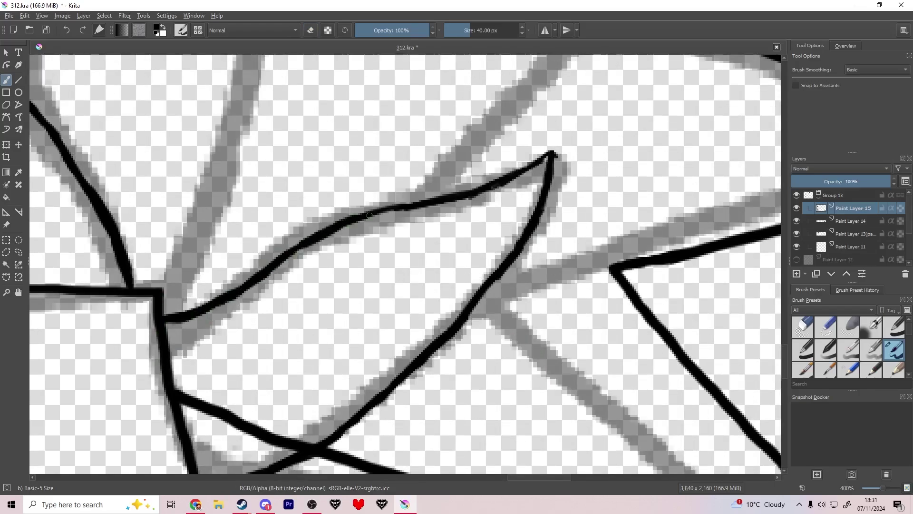
{"action": "left_click_drag", "start_coordinate": [370, 215], "coordinate": [404, 208]}
{"action": "key", "text": "e"}
{"action": "left_click_drag", "start_coordinate": [509, 176], "coordinate": [513, 175]}
{"action": "key", "text": "e"}
{"action": "scroll", "coordinate": [501, 181], "scroll_direction": "up", "scroll_amount": 1}
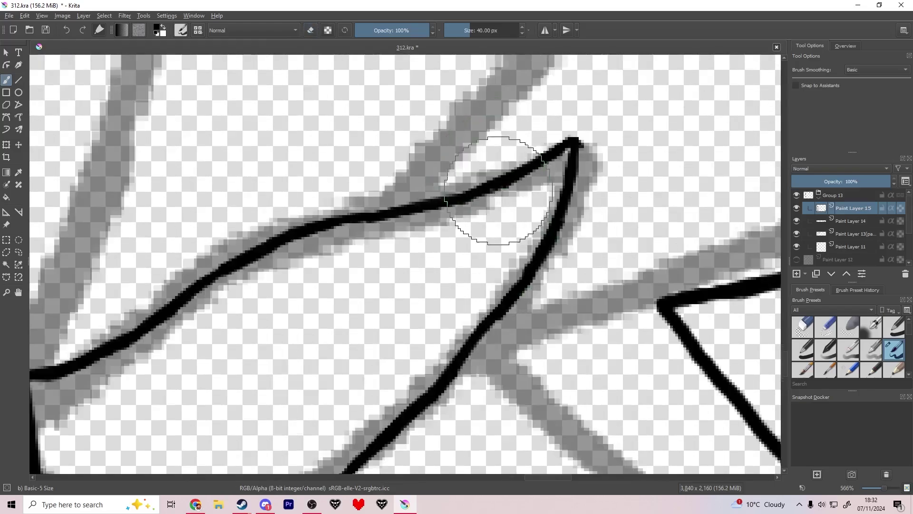
Step: Ink the long leaf beside the circle on the right laurel branch, running both edges from its tip
{"action": "scroll", "coordinate": [504, 209], "scroll_direction": "down", "scroll_amount": 4}
{"action": "mouse_move", "coordinate": [412, 145]}
{"action": "left_mouse_down"}
{"action": "mouse_move", "coordinate": [405, 256]}
{"action": "mouse_move", "coordinate": [344, 349]}
{"action": "left_mouse_up"}
{"action": "scroll", "coordinate": [372, 253], "scroll_direction": "up", "scroll_amount": 1}
{"action": "left_click_drag", "start_coordinate": [276, 382], "coordinate": [272, 345]}
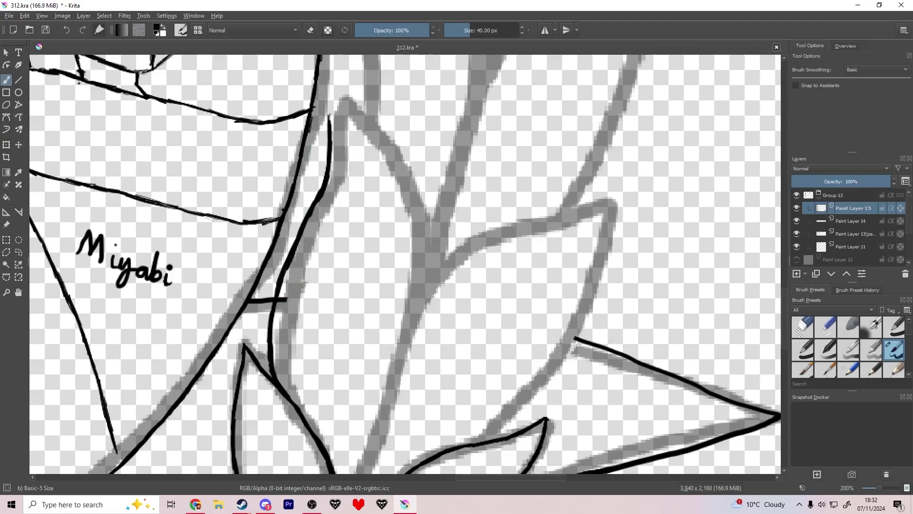
{"action": "key", "text": "ctrl+z"}
{"action": "left_click_drag", "start_coordinate": [406, 204], "coordinate": [414, 245]}
{"action": "key", "text": "e"}
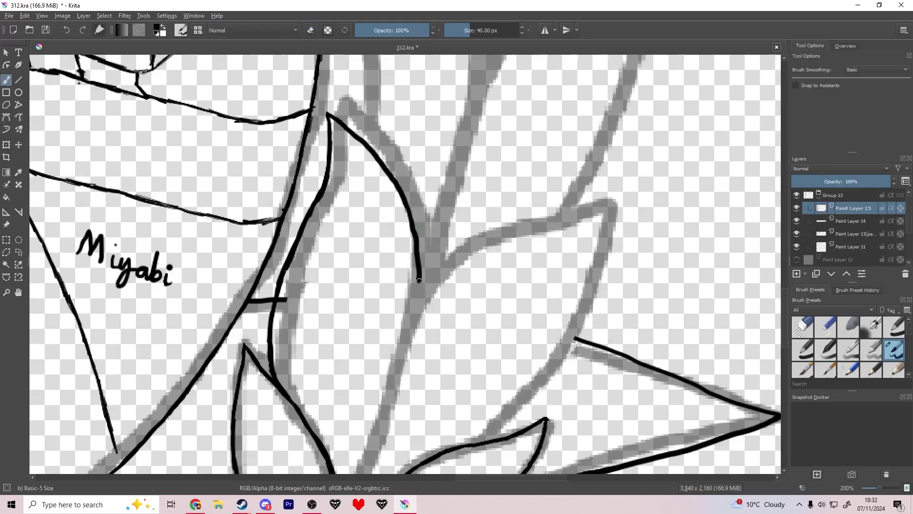
Step: Ink the stem edge and the large outer leaf opposite the circle-side leaf on the right laurel branch
{"action": "scroll", "coordinate": [418, 362], "scroll_direction": "up", "scroll_amount": 1}
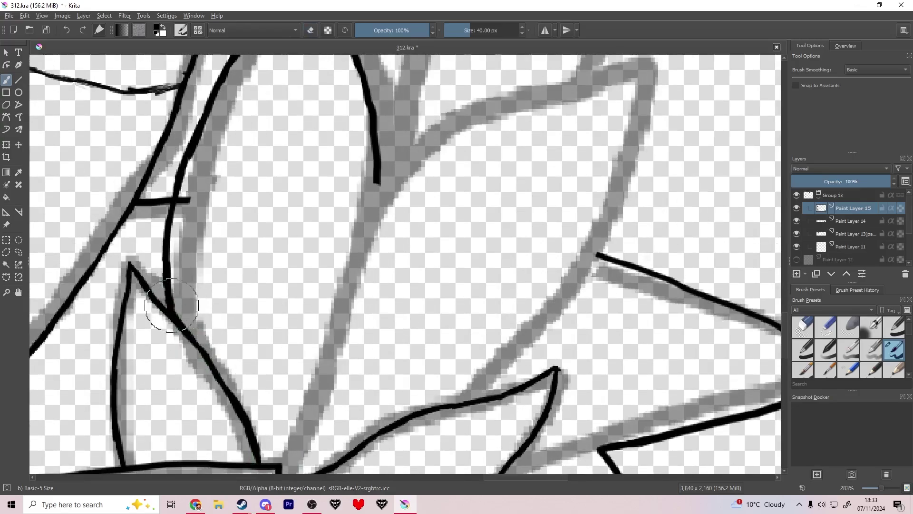
{"action": "mouse_move", "coordinate": [374, 208]}
{"action": "left_mouse_down"}
{"action": "mouse_move", "coordinate": [309, 394]}
{"action": "mouse_move", "coordinate": [471, 112]}
{"action": "left_mouse_up"}
{"action": "key", "text": "ctrl+z"}
{"action": "mouse_move", "coordinate": [210, 252]}
{"action": "left_mouse_down"}
{"action": "mouse_move", "coordinate": [277, 187]}
{"action": "mouse_move", "coordinate": [480, 112]}
{"action": "mouse_move", "coordinate": [456, 218]}
{"action": "mouse_move", "coordinate": [366, 366]}
{"action": "mouse_move", "coordinate": [297, 435]}
{"action": "left_mouse_up"}
Step: Trim the short connecting line on Paint Layer 14 at the circle-side leaf's edge and return to Paint Layer 15
{"action": "left_click", "coordinate": [851, 220]}
{"action": "left_click_drag", "start_coordinate": [458, 281], "coordinate": [780, 348]}
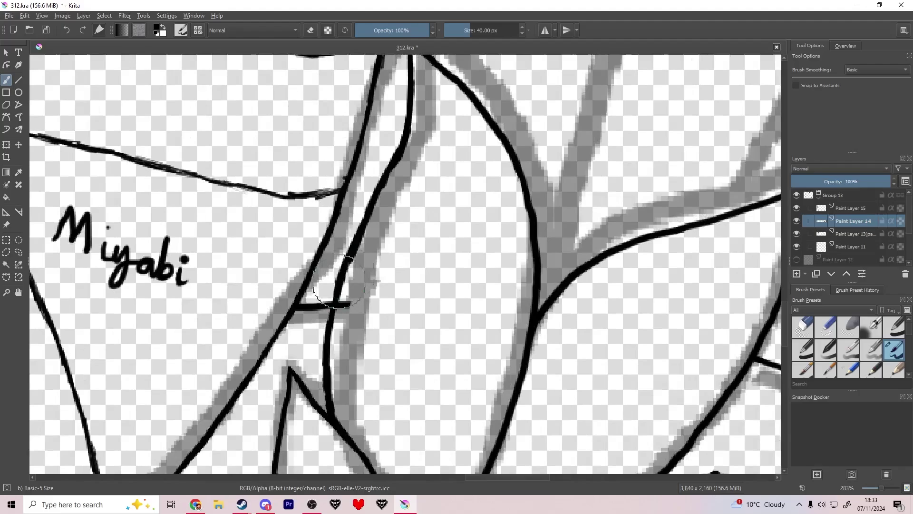
{"action": "scroll", "coordinate": [338, 295], "scroll_direction": "down", "scroll_amount": 3}
{"action": "left_click", "coordinate": [851, 209]}
Step: Ink the second circle-side leaf of the right laurel from its base up to the tip and down its outer edge
{"action": "left_click_drag", "start_coordinate": [420, 224], "coordinate": [388, 320]}
{"action": "scroll", "coordinate": [388, 320], "scroll_direction": "up", "scroll_amount": 2}
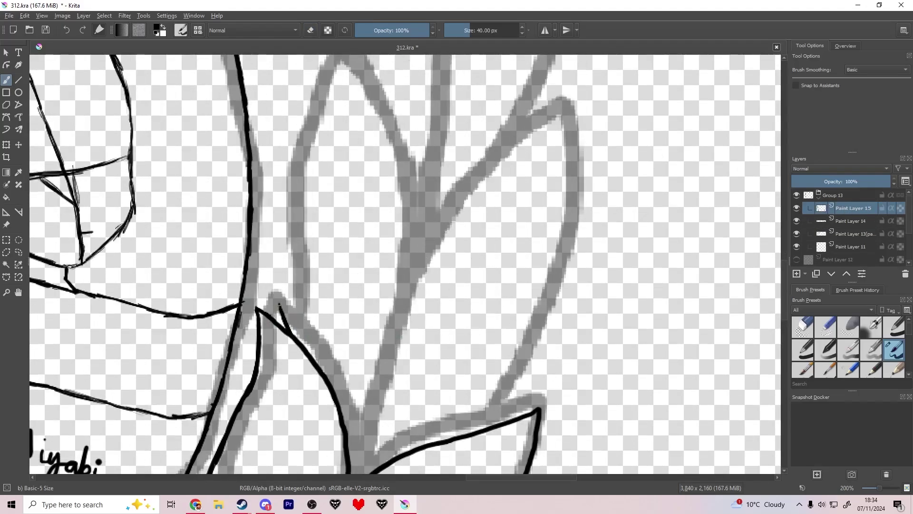
{"action": "left_click_drag", "start_coordinate": [273, 229], "coordinate": [275, 209]}
{"action": "left_click_drag", "start_coordinate": [421, 167], "coordinate": [425, 318]}
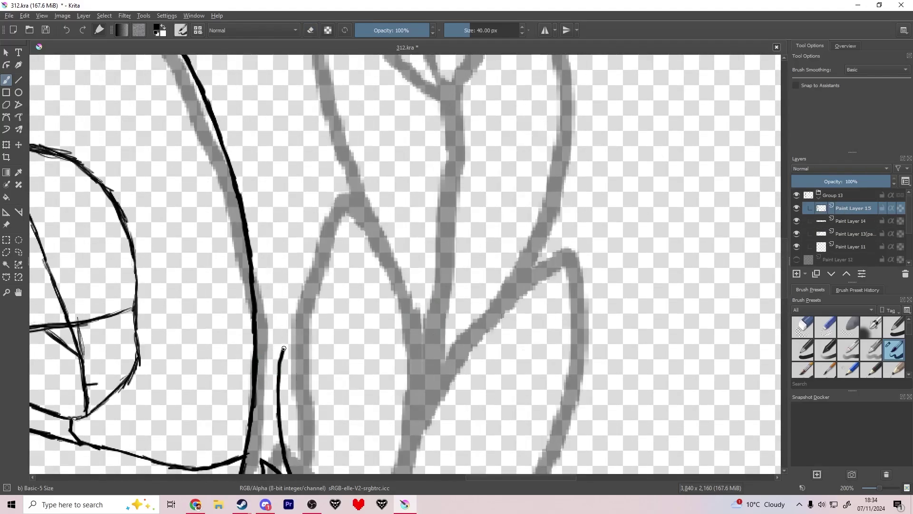
{"action": "left_click_drag", "start_coordinate": [288, 318], "coordinate": [300, 219]}
{"action": "key", "text": "e"}
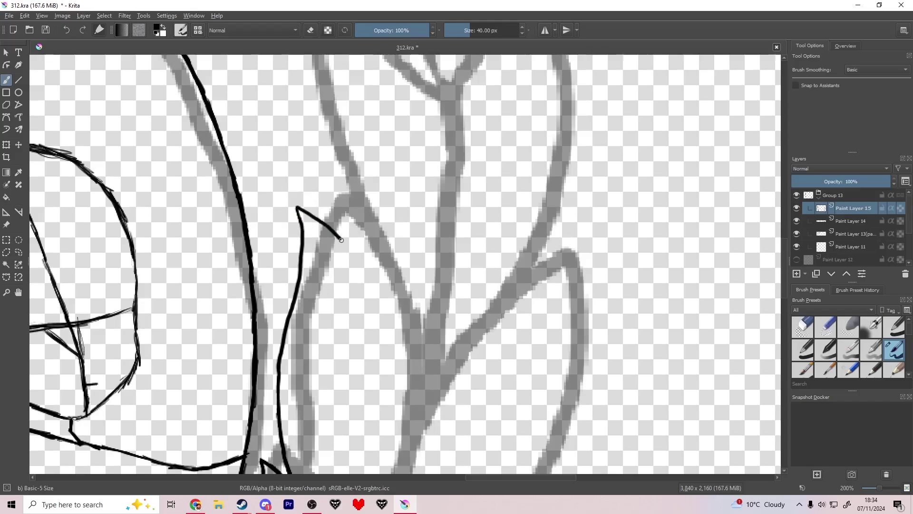
{"action": "left_click_drag", "start_coordinate": [341, 240], "coordinate": [418, 378]}
{"action": "scroll", "coordinate": [428, 332], "scroll_direction": "down", "scroll_amount": 5}
Step: Refine the second circle-side leaf's outer edge with brush and eraser and carry it down toward the stem
{"action": "key", "text": "e"}
{"action": "mouse_move", "coordinate": [448, 169]}
{"action": "left_mouse_down"}
{"action": "mouse_move", "coordinate": [428, 305]}
{"action": "mouse_move", "coordinate": [448, 177]}
{"action": "left_mouse_up"}
{"action": "left_click_drag", "start_coordinate": [453, 211], "coordinate": [427, 272]}
{"action": "key", "text": "e"}
{"action": "mouse_move", "coordinate": [447, 263]}
{"action": "left_mouse_down"}
{"action": "mouse_move", "coordinate": [447, 247]}
{"action": "mouse_move", "coordinate": [423, 279]}
{"action": "mouse_move", "coordinate": [284, 350]}
{"action": "left_mouse_up"}
{"action": "key", "text": "e"}
{"action": "key", "text": "e"}
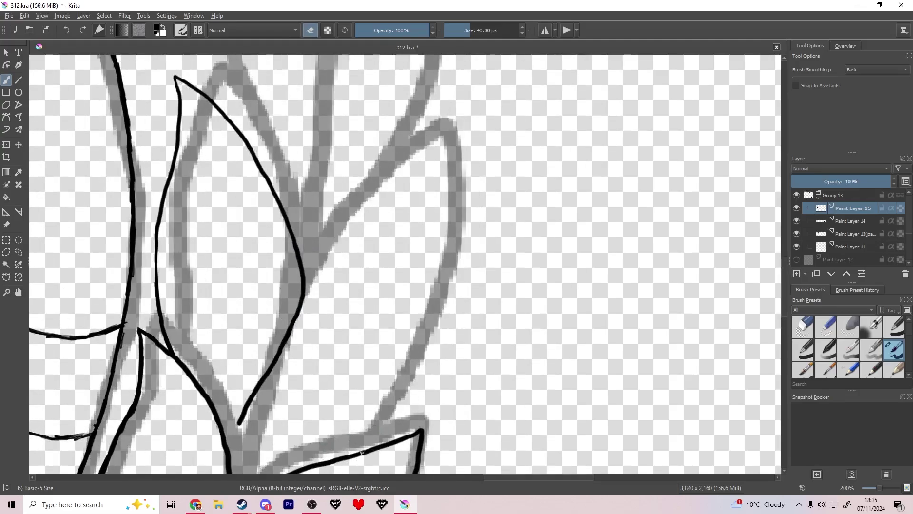
Step: Ink the second pair's outer leaf from the stem to its tip and down to the upper edge of the leaf below
{"action": "left_click_drag", "start_coordinate": [389, 423], "coordinate": [400, 440]}
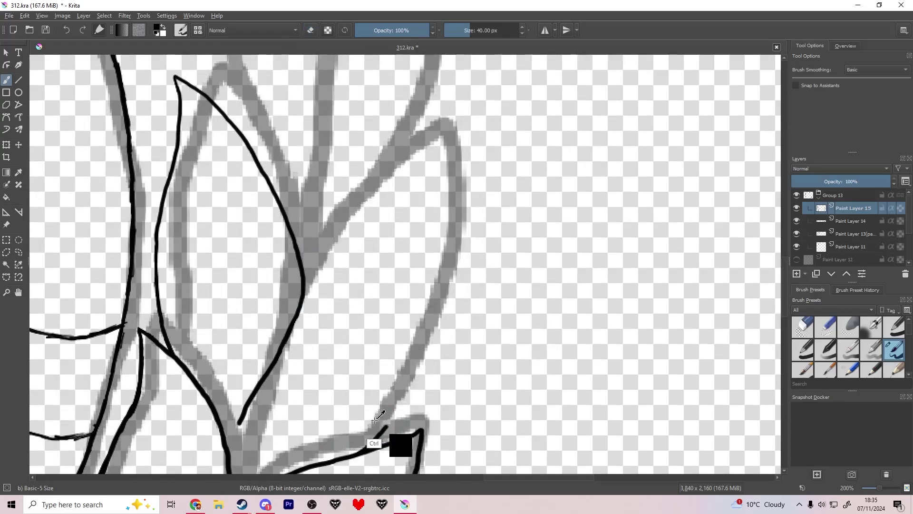
{"action": "key", "text": "e"}
{"action": "mouse_move", "coordinate": [303, 284]}
{"action": "left_mouse_down"}
{"action": "mouse_move", "coordinate": [363, 214]}
{"action": "mouse_move", "coordinate": [467, 164]}
{"action": "mouse_move", "coordinate": [414, 393]}
{"action": "mouse_move", "coordinate": [372, 424]}
{"action": "left_mouse_up"}
{"action": "key", "text": "e"}
{"action": "left_click_drag", "start_coordinate": [398, 404], "coordinate": [372, 423]}
{"action": "scroll", "coordinate": [385, 452], "scroll_direction": "up", "scroll_amount": 3}
{"action": "left_click_drag", "start_coordinate": [369, 337], "coordinate": [323, 401]}
{"action": "key", "text": "e"}
{"action": "left_click_drag", "start_coordinate": [393, 380], "coordinate": [446, 307]}
{"action": "scroll", "coordinate": [446, 307], "scroll_direction": "down", "scroll_amount": 1}
{"action": "left_click_drag", "start_coordinate": [514, 76], "coordinate": [399, 442]}
Step: Reshape the second outer leaf's tip, smooth and thicken its upper edge, and save the file
{"action": "key", "text": "e"}
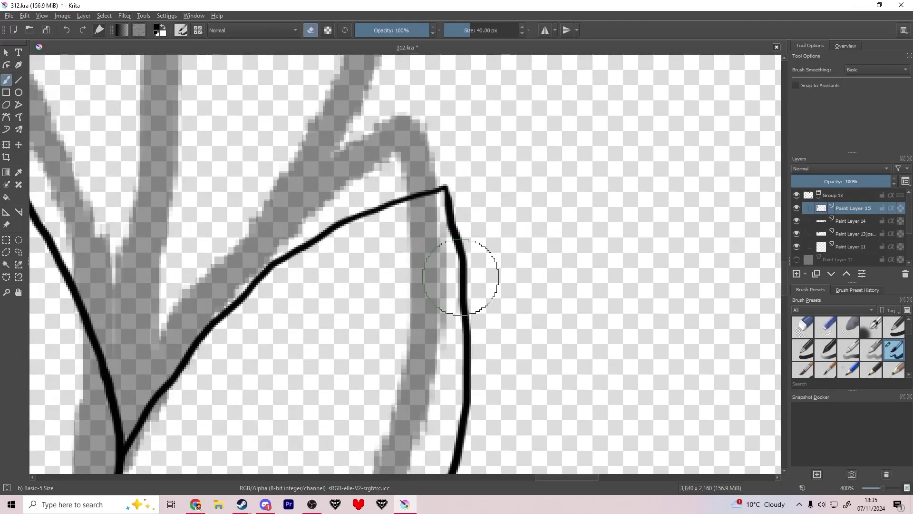
{"action": "left_click_drag", "start_coordinate": [459, 237], "coordinate": [449, 200]}
{"action": "key", "text": "e"}
{"action": "left_click_drag", "start_coordinate": [463, 256], "coordinate": [449, 205]}
{"action": "key", "text": "ctrl+z"}
{"action": "left_click_drag", "start_coordinate": [463, 252], "coordinate": [449, 187]}
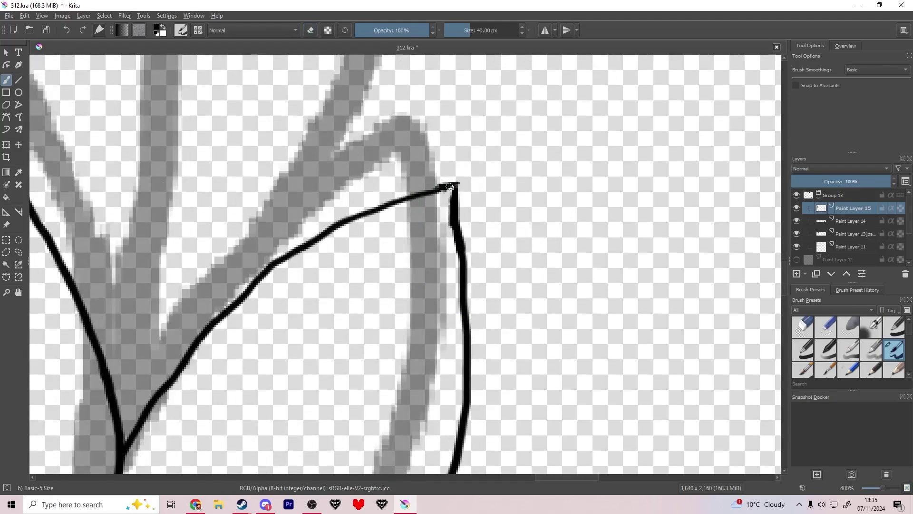
{"action": "mouse_move", "coordinate": [372, 209]}
{"action": "left_mouse_down"}
{"action": "mouse_move", "coordinate": [305, 242]}
{"action": "mouse_move", "coordinate": [174, 374]}
{"action": "left_mouse_up"}
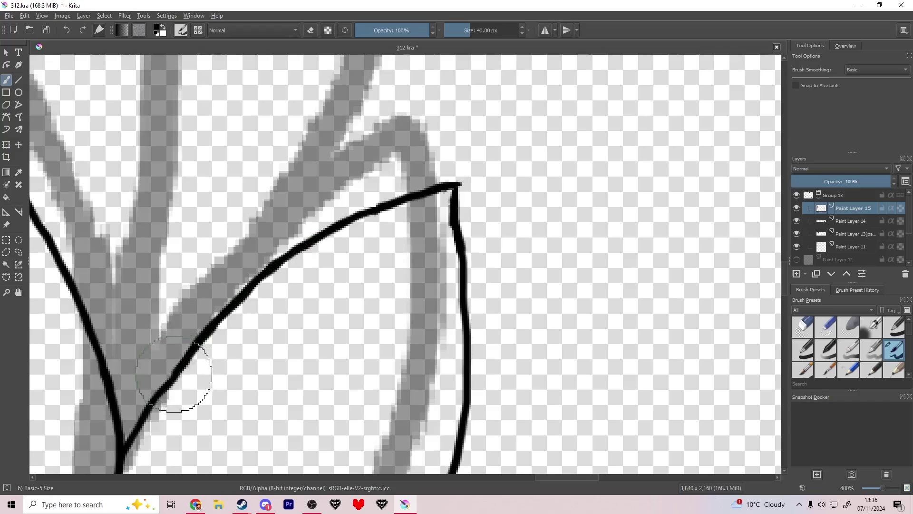
{"action": "scroll", "coordinate": [373, 305], "scroll_direction": "down", "scroll_amount": 5}
{"action": "key", "text": "ctrl+s"}
Step: Ink a short stem line running down from the second leaf pair and hide the gray sketch
{"action": "scroll", "coordinate": [338, 338], "scroll_direction": "up", "scroll_amount": 4}
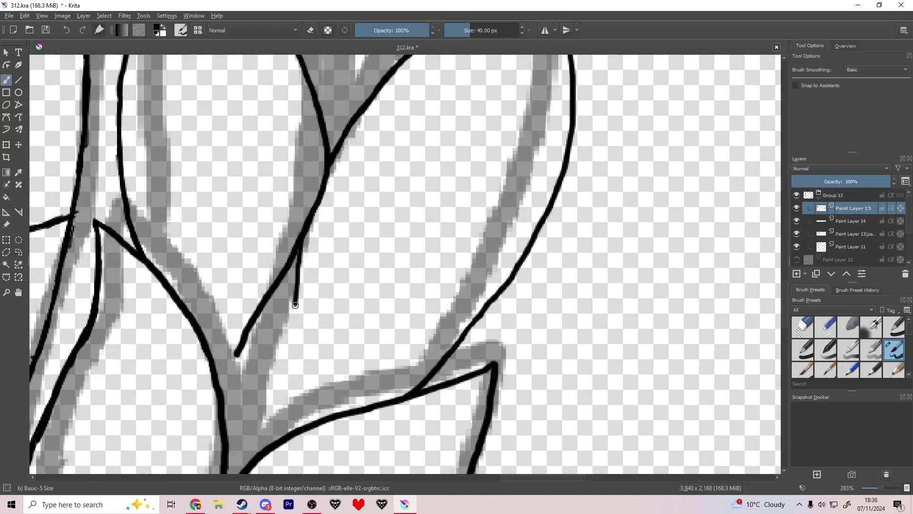
{"action": "left_click_drag", "start_coordinate": [296, 306], "coordinate": [283, 379]}
{"action": "scroll", "coordinate": [285, 371], "scroll_direction": "down", "scroll_amount": 5}
{"action": "scroll", "coordinate": [804, 247], "scroll_direction": "down", "scroll_amount": 2}
{"action": "left_click", "coordinate": [797, 252]}
Step: Ink the third pair's outer leaf freehand, running its outer edge to a point and its inner edge back down
{"action": "scroll", "coordinate": [799, 250], "scroll_direction": "up", "scroll_amount": 2}
{"action": "scroll", "coordinate": [334, 218], "scroll_direction": "up", "scroll_amount": 3}
{"action": "mouse_move", "coordinate": [335, 218]}
{"action": "left_mouse_down"}
{"action": "mouse_move", "coordinate": [353, 317]}
{"action": "mouse_move", "coordinate": [386, 347]}
{"action": "left_mouse_up"}
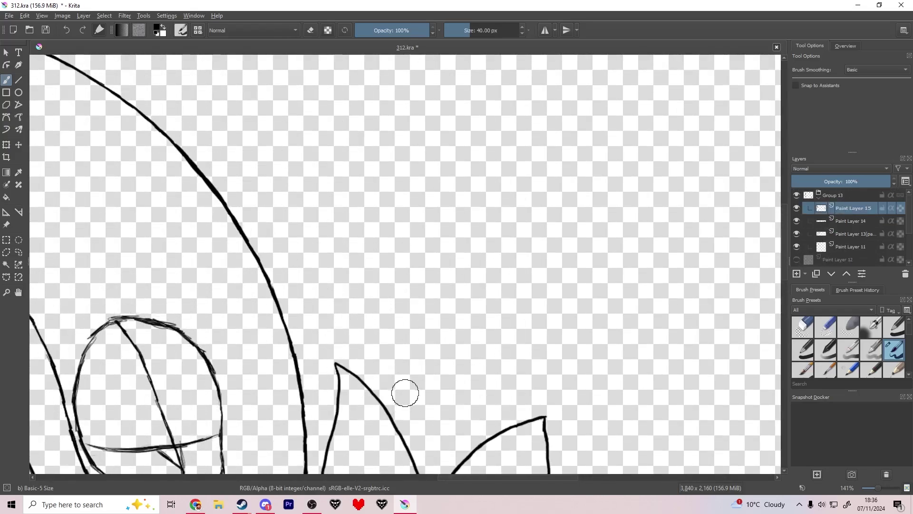
{"action": "left_click_drag", "start_coordinate": [405, 392], "coordinate": [365, 334]}
{"action": "left_click_drag", "start_coordinate": [477, 364], "coordinate": [479, 196]}
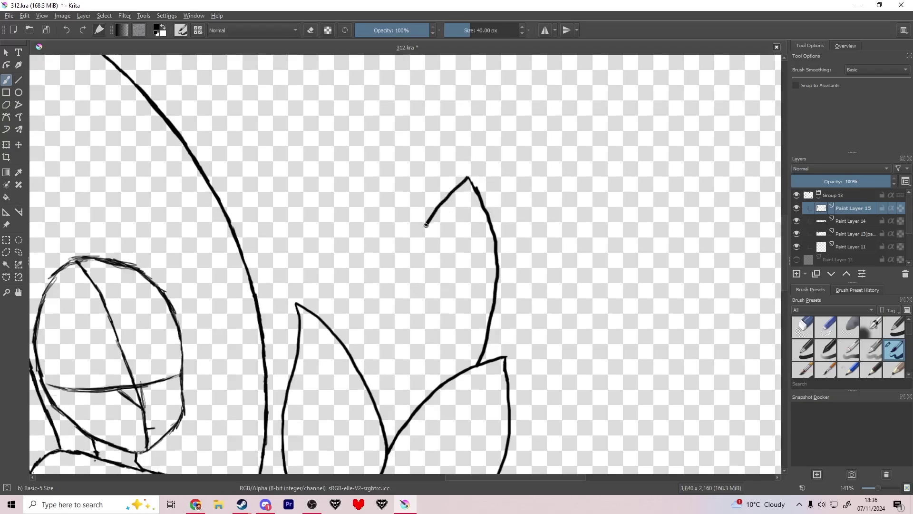
{"action": "left_click_drag", "start_coordinate": [426, 225], "coordinate": [413, 413]}
Step: Ink the third circle-side leaf with both edges running from its pointed tip toward the stem
{"action": "left_click_drag", "start_coordinate": [414, 342], "coordinate": [369, 420]}
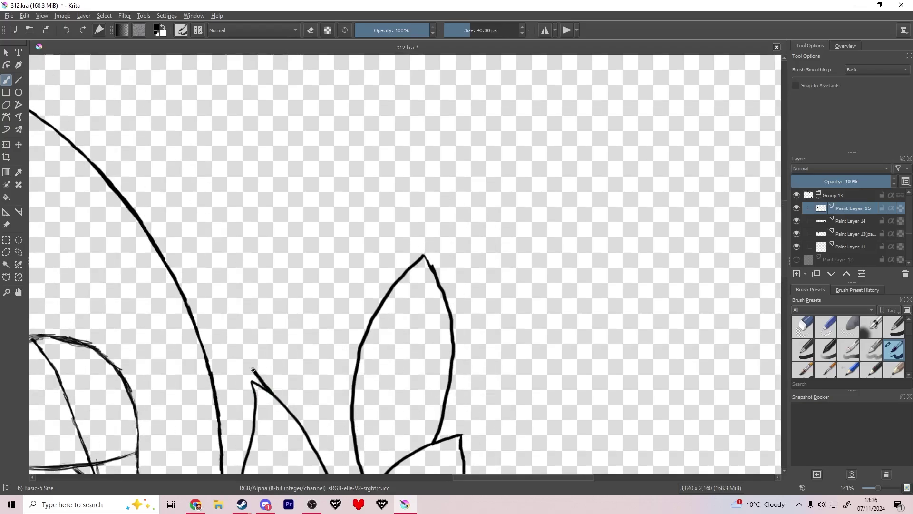
{"action": "left_click_drag", "start_coordinate": [253, 369], "coordinate": [189, 236]}
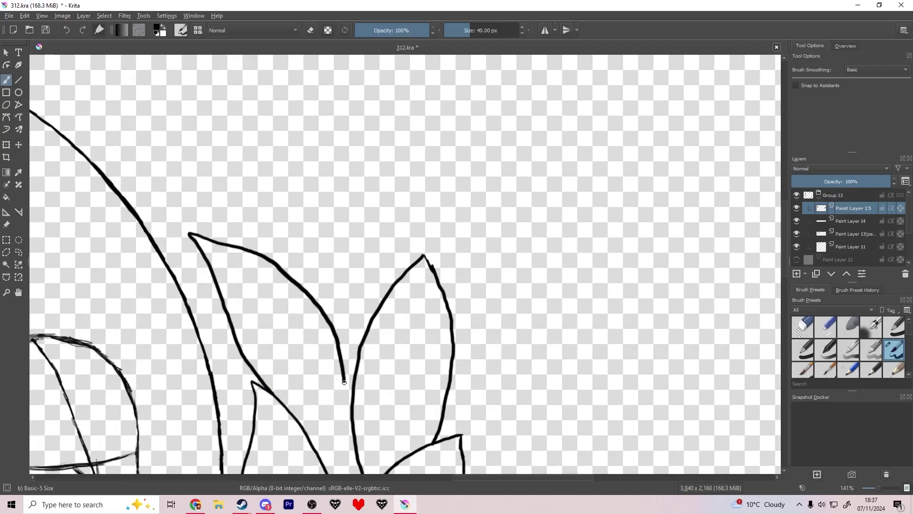
{"action": "scroll", "coordinate": [298, 406], "scroll_direction": "up", "scroll_amount": 4}
{"action": "scroll", "coordinate": [276, 360], "scroll_direction": "down", "scroll_amount": 2}
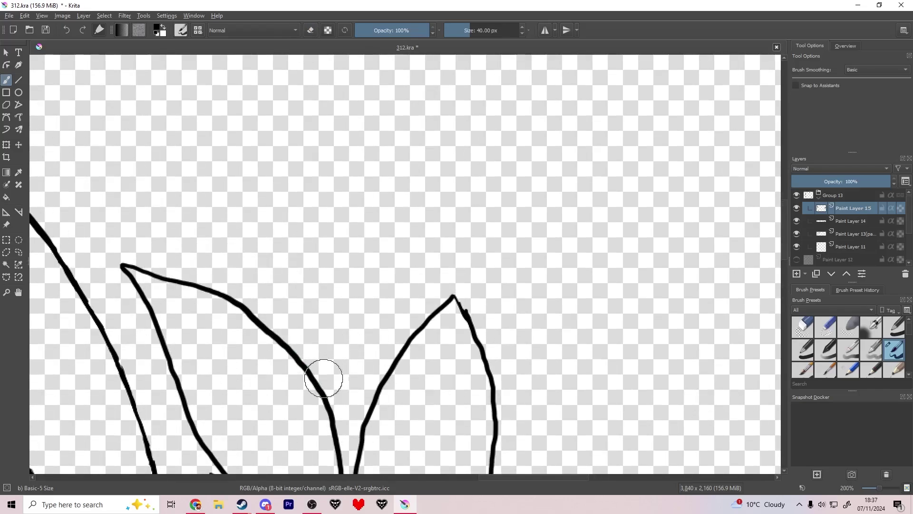
Step: Ink the fourth pair's outer leaf from the third circle-side leaf's edge to its tip and back to the neighbouring leaf
{"action": "mouse_move", "coordinate": [323, 378]}
{"action": "left_mouse_down"}
{"action": "mouse_move", "coordinate": [319, 341]}
{"action": "mouse_move", "coordinate": [399, 131]}
{"action": "left_mouse_up"}
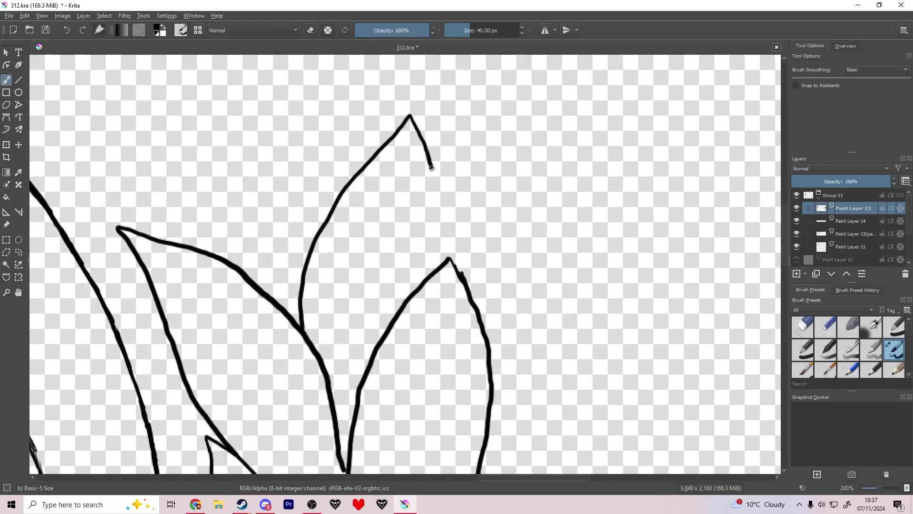
{"action": "left_click_drag", "start_coordinate": [431, 167], "coordinate": [430, 281]}
{"action": "key", "text": "e"}
{"action": "scroll", "coordinate": [326, 164], "scroll_direction": "up", "scroll_amount": 1}
{"action": "mouse_move", "coordinate": [298, 309]}
{"action": "left_mouse_down"}
{"action": "mouse_move", "coordinate": [326, 165]}
{"action": "mouse_move", "coordinate": [343, 241]}
{"action": "left_mouse_up"}
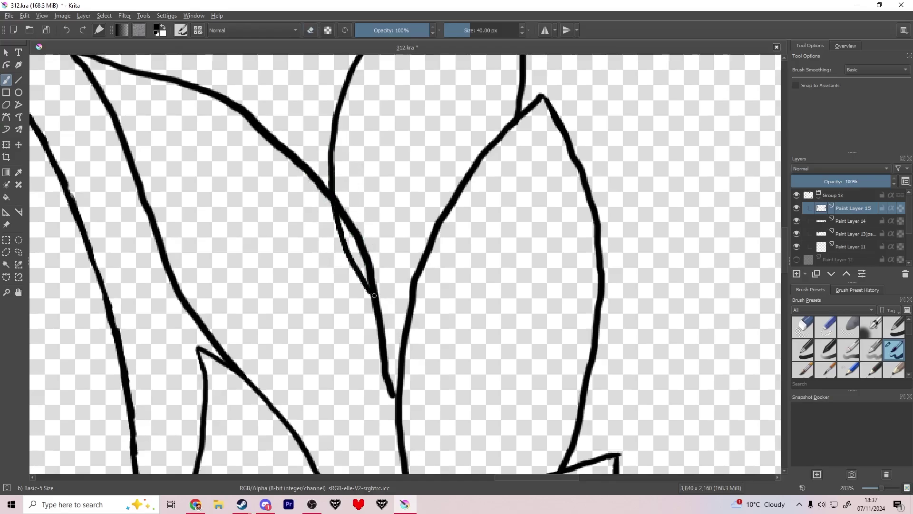
Step: Clean up the stem junction below the fourth outer leaf with eraser and brush
{"action": "key", "text": "e"}
{"action": "mouse_move", "coordinate": [374, 286]}
{"action": "left_mouse_down"}
{"action": "mouse_move", "coordinate": [346, 214]}
{"action": "mouse_move", "coordinate": [286, 291]}
{"action": "mouse_move", "coordinate": [290, 314]}
{"action": "left_mouse_up"}
{"action": "key", "text": "e"}
{"action": "left_click_drag", "start_coordinate": [308, 255], "coordinate": [380, 361]}
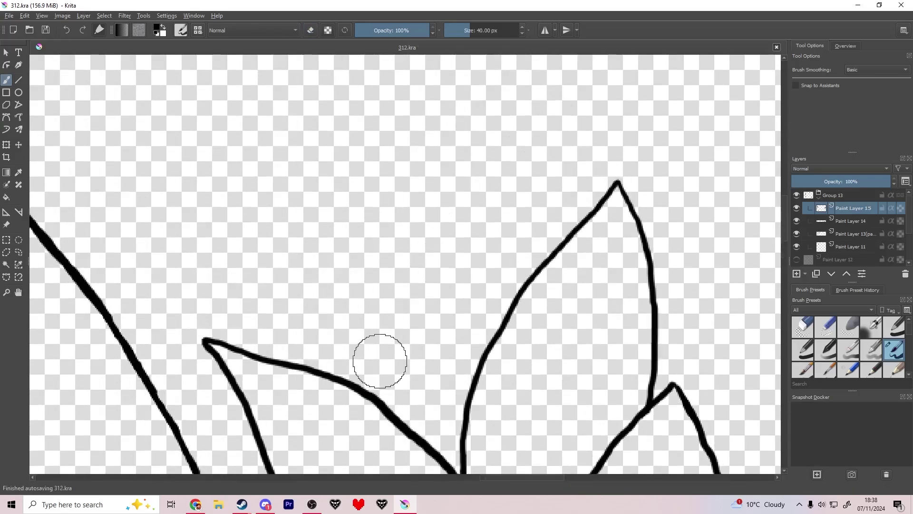
Step: Ink both edges of the fourth circle-side leaf from its pointed tip and tidy the lines with the eraser
{"action": "scroll", "coordinate": [379, 361], "scroll_direction": "down", "scroll_amount": 1}
{"action": "mouse_move", "coordinate": [115, 166]}
{"action": "left_mouse_down"}
{"action": "mouse_move", "coordinate": [175, 214]}
{"action": "mouse_move", "coordinate": [333, 392]}
{"action": "left_mouse_up"}
{"action": "key", "text": "e"}
{"action": "key", "text": "e"}
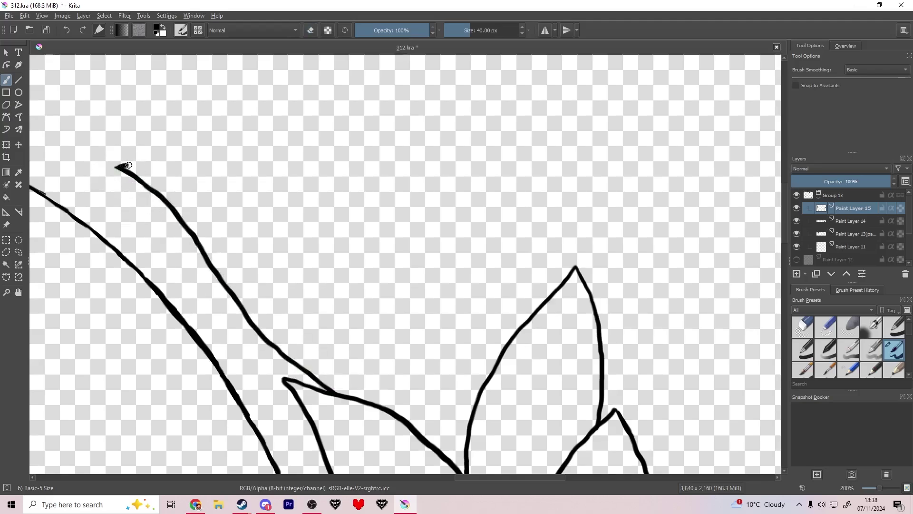
{"action": "mouse_move", "coordinate": [206, 165]}
{"action": "left_mouse_down"}
{"action": "mouse_move", "coordinate": [325, 203]}
{"action": "mouse_move", "coordinate": [449, 379]}
{"action": "mouse_move", "coordinate": [421, 326]}
{"action": "left_mouse_up"}
{"action": "key", "text": "e"}
{"action": "left_click_drag", "start_coordinate": [429, 301], "coordinate": [337, 298]}
{"action": "key", "text": "e"}
Step: Ink the fifth outer leaf between the fourth pair's leaves, with a pointed tip, and save the file
{"action": "left_click_drag", "start_coordinate": [330, 340], "coordinate": [335, 367]}
{"action": "left_click_drag", "start_coordinate": [361, 271], "coordinate": [398, 351]}
{"action": "mouse_move", "coordinate": [319, 327]}
{"action": "left_mouse_down"}
{"action": "mouse_move", "coordinate": [310, 304]}
{"action": "mouse_move", "coordinate": [332, 170]}
{"action": "mouse_move", "coordinate": [455, 290]}
{"action": "mouse_move", "coordinate": [460, 413]}
{"action": "left_mouse_up"}
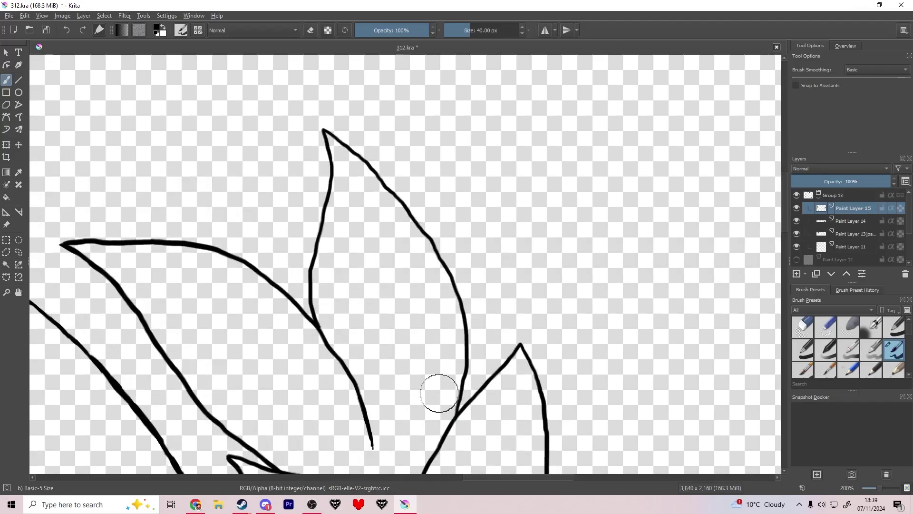
{"action": "key", "text": "ctrl+s"}
Step: Ink the curved leaf at the upper end of the right laurel branch and tidy its edges with the eraser
{"action": "left_click_drag", "start_coordinate": [262, 241], "coordinate": [438, 352]}
{"action": "left_click_drag", "start_coordinate": [379, 355], "coordinate": [323, 332]}
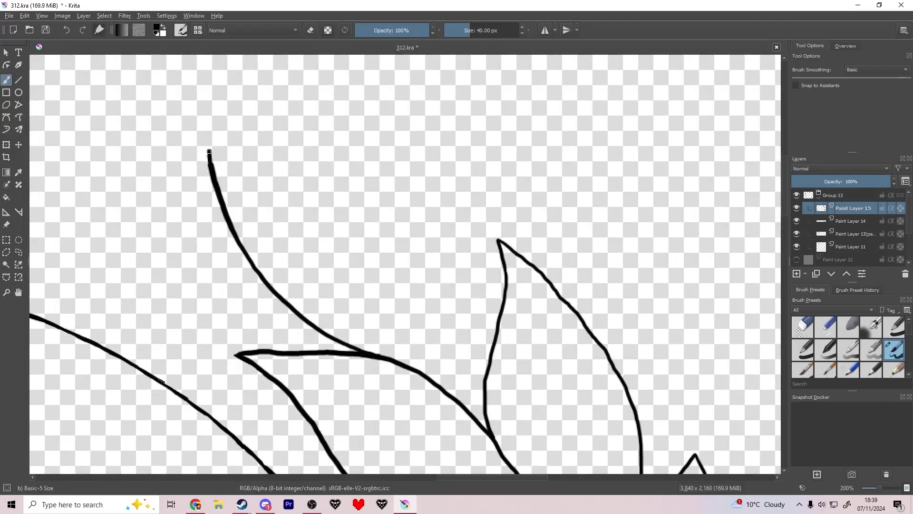
{"action": "mouse_move", "coordinate": [211, 139]}
{"action": "left_mouse_down"}
{"action": "mouse_move", "coordinate": [353, 186]}
{"action": "mouse_move", "coordinate": [400, 221]}
{"action": "left_mouse_up"}
{"action": "key", "text": "e"}
{"action": "mouse_move", "coordinate": [394, 241]}
{"action": "left_mouse_down"}
{"action": "mouse_move", "coordinate": [348, 194]}
{"action": "mouse_move", "coordinate": [393, 213]}
{"action": "left_mouse_up"}
{"action": "key", "text": "e"}
{"action": "mouse_move", "coordinate": [335, 172]}
{"action": "left_mouse_down"}
{"action": "mouse_move", "coordinate": [407, 216]}
{"action": "mouse_move", "coordinate": [473, 309]}
{"action": "left_mouse_up"}
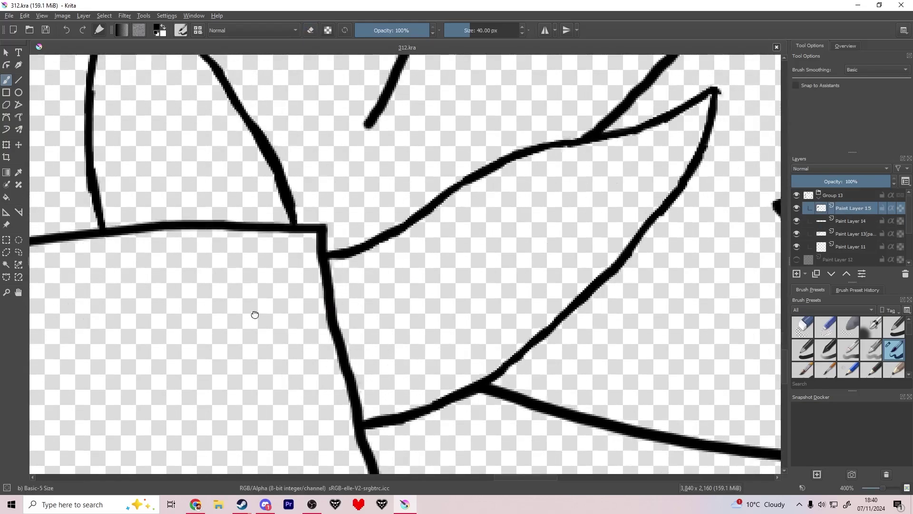
Step: Join the stem line to the banner-side leaf with a curve and add a tapered vein in the lowest circle-side leaf
{"action": "left_click_drag", "start_coordinate": [323, 333], "coordinate": [357, 330]}
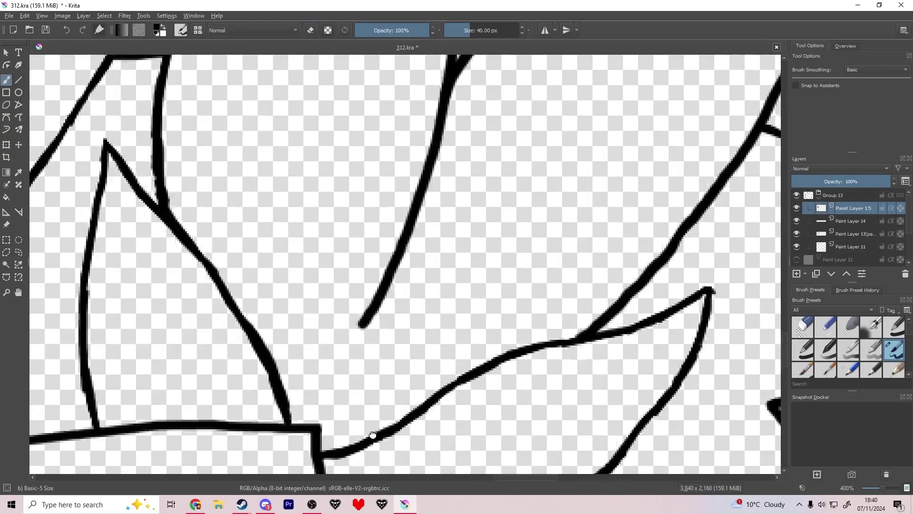
{"action": "left_click_drag", "start_coordinate": [373, 435], "coordinate": [433, 393]}
{"action": "scroll", "coordinate": [433, 394], "scroll_direction": "down", "scroll_amount": 1}
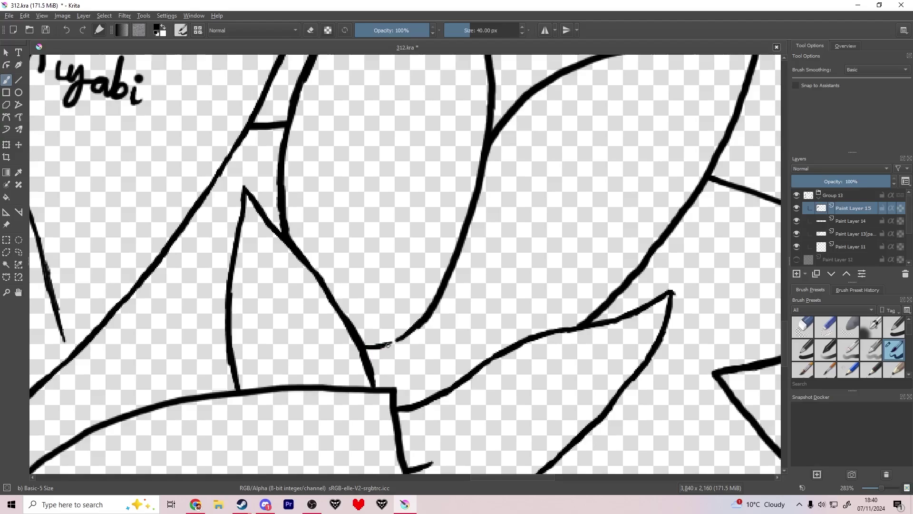
{"action": "left_click_drag", "start_coordinate": [355, 264], "coordinate": [349, 319]}
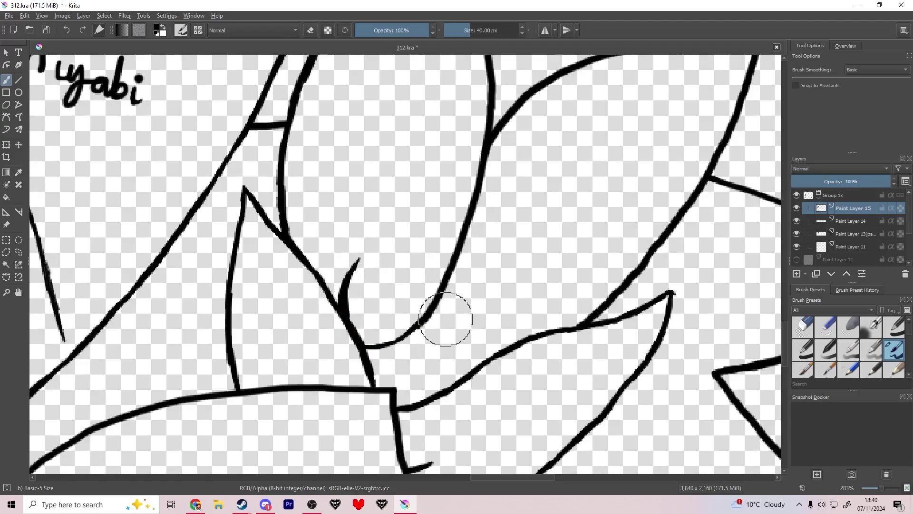
Step: Curve the stem into the lowest outer leaf, fill the branch base black, and add a tapered vein in the large outer leaf
{"action": "left_click_drag", "start_coordinate": [446, 319], "coordinate": [477, 262]}
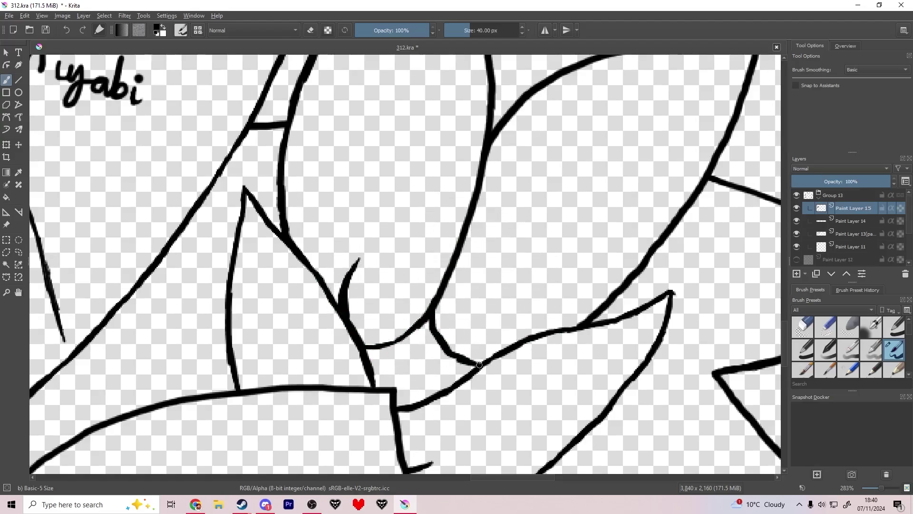
{"action": "mouse_move", "coordinate": [479, 364]}
{"action": "left_mouse_down"}
{"action": "mouse_move", "coordinate": [407, 399]}
{"action": "mouse_move", "coordinate": [368, 354]}
{"action": "mouse_move", "coordinate": [429, 338]}
{"action": "mouse_move", "coordinate": [456, 365]}
{"action": "mouse_move", "coordinate": [414, 385]}
{"action": "mouse_move", "coordinate": [398, 375]}
{"action": "mouse_move", "coordinate": [424, 351]}
{"action": "left_mouse_up"}
{"action": "mouse_move", "coordinate": [428, 337]}
{"action": "left_mouse_down"}
{"action": "mouse_move", "coordinate": [282, 400]}
{"action": "mouse_move", "coordinate": [376, 334]}
{"action": "left_mouse_up"}
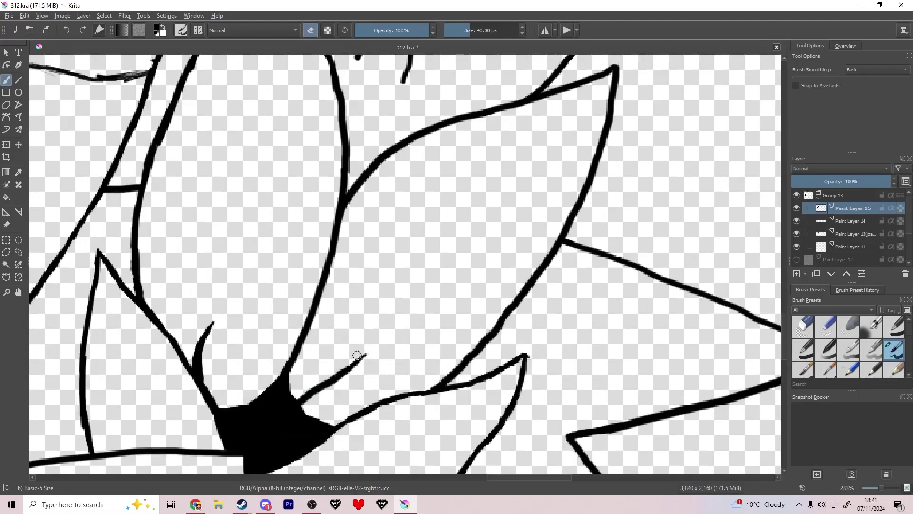
{"action": "key", "text": "e"}
Step: Ink a short bar across the base of the second circle-side leaf and draw a tapered vein rising from it
{"action": "mouse_move", "coordinate": [358, 216]}
{"action": "left_mouse_down"}
{"action": "mouse_move", "coordinate": [343, 355]}
{"action": "mouse_move", "coordinate": [384, 455]}
{"action": "left_mouse_up"}
{"action": "mouse_move", "coordinate": [384, 297]}
{"action": "left_mouse_down"}
{"action": "mouse_move", "coordinate": [355, 293]}
{"action": "mouse_move", "coordinate": [358, 272]}
{"action": "mouse_move", "coordinate": [365, 283]}
{"action": "left_mouse_up"}
{"action": "key", "text": "ctrl+z"}
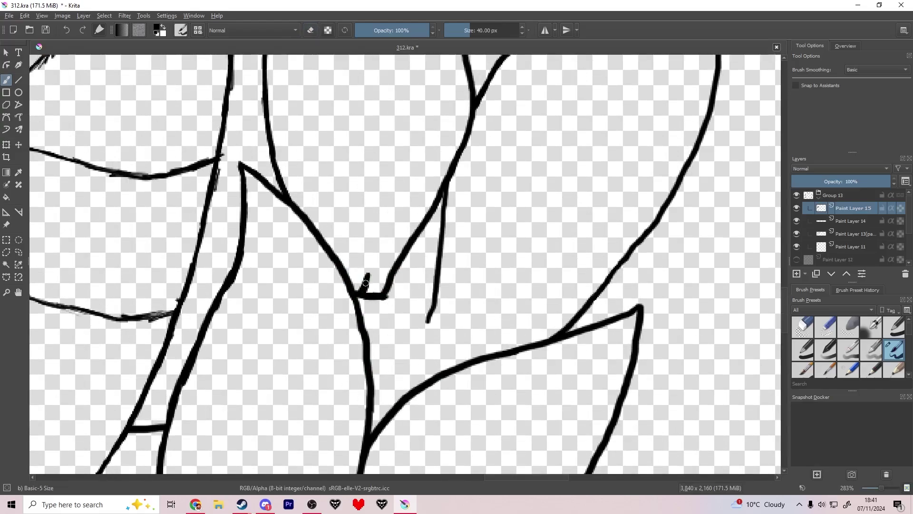
{"action": "left_click_drag", "start_coordinate": [371, 252], "coordinate": [365, 176]}
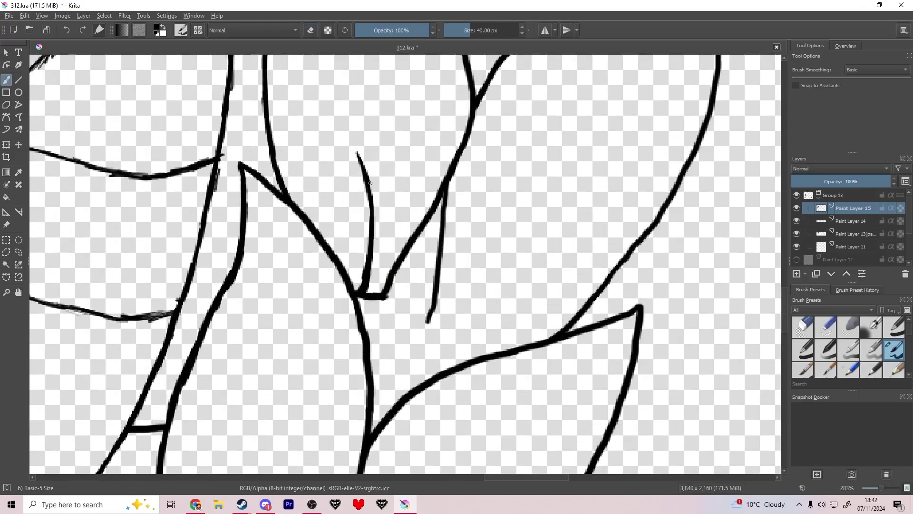
Step: Replace the loose stem line below the second pair with a curve into the outer leaf and add a short vein there
{"action": "key", "text": "e"}
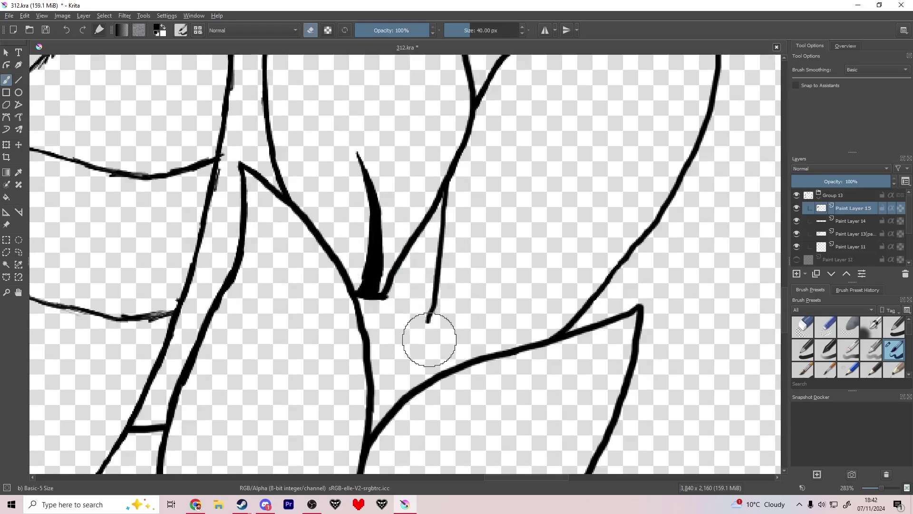
{"action": "left_click_drag", "start_coordinate": [428, 326], "coordinate": [442, 198]}
{"action": "key", "text": "e"}
{"action": "left_click_drag", "start_coordinate": [444, 191], "coordinate": [442, 208]}
{"action": "mouse_move", "coordinate": [460, 305]}
{"action": "left_mouse_down"}
{"action": "mouse_move", "coordinate": [485, 320]}
{"action": "mouse_move", "coordinate": [546, 320]}
{"action": "left_mouse_up"}
{"action": "key", "text": "ctrl+z"}
{"action": "key", "text": "ctrl+z"}
{"action": "mouse_move", "coordinate": [444, 190]}
{"action": "left_mouse_down"}
{"action": "mouse_move", "coordinate": [444, 235]}
{"action": "mouse_move", "coordinate": [460, 259]}
{"action": "left_mouse_up"}
{"action": "key", "text": "ctrl+z"}
{"action": "mouse_move", "coordinate": [442, 214]}
{"action": "left_mouse_down"}
{"action": "mouse_move", "coordinate": [436, 350]}
{"action": "mouse_move", "coordinate": [446, 367]}
{"action": "mouse_move", "coordinate": [464, 368]}
{"action": "left_mouse_up"}
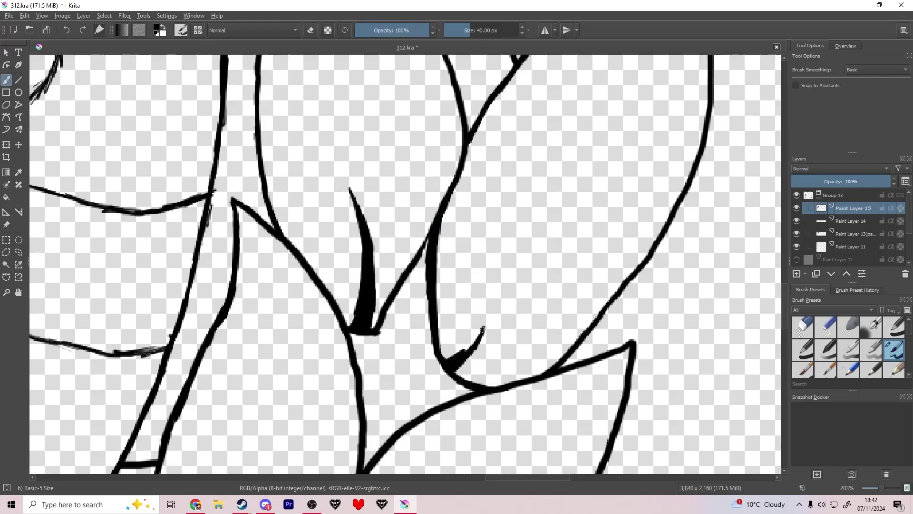
Step: Fill the stem fork at the second leaf pair with solid black
{"action": "mouse_move", "coordinate": [430, 244]}
{"action": "left_mouse_down"}
{"action": "mouse_move", "coordinate": [369, 336]}
{"action": "mouse_move", "coordinate": [370, 396]}
{"action": "left_mouse_up"}
{"action": "scroll", "coordinate": [379, 371], "scroll_direction": "up", "scroll_amount": 1}
{"action": "mouse_move", "coordinate": [466, 139]}
{"action": "left_mouse_down"}
{"action": "mouse_move", "coordinate": [462, 206]}
{"action": "mouse_move", "coordinate": [387, 377]}
{"action": "mouse_move", "coordinate": [520, 265]}
{"action": "mouse_move", "coordinate": [464, 238]}
{"action": "mouse_move", "coordinate": [436, 303]}
{"action": "left_mouse_up"}
{"action": "scroll", "coordinate": [437, 303], "scroll_direction": "down", "scroll_amount": 4}
{"action": "scroll", "coordinate": [436, 303], "scroll_direction": "up", "scroll_amount": 4}
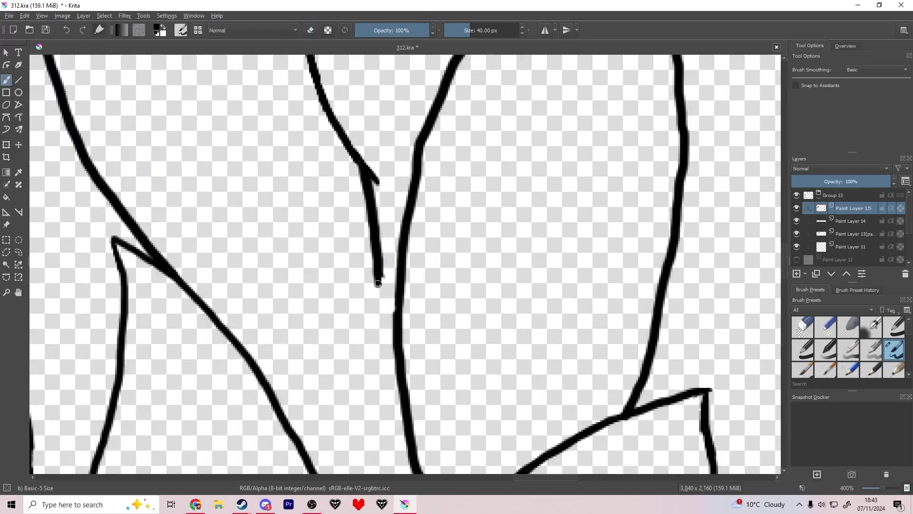
Step: Extend the stem outline up to the third leaf pair and fill the section solid black
{"action": "mouse_move", "coordinate": [231, 329]}
{"action": "left_mouse_down"}
{"action": "mouse_move", "coordinate": [335, 338]}
{"action": "mouse_move", "coordinate": [349, 333]}
{"action": "mouse_move", "coordinate": [375, 285]}
{"action": "left_mouse_up"}
{"action": "scroll", "coordinate": [340, 276], "scroll_direction": "up", "scroll_amount": 1}
{"action": "mouse_move", "coordinate": [371, 175]}
{"action": "left_mouse_down"}
{"action": "mouse_move", "coordinate": [340, 275]}
{"action": "mouse_move", "coordinate": [371, 326]}
{"action": "mouse_move", "coordinate": [370, 401]}
{"action": "mouse_move", "coordinate": [392, 99]}
{"action": "left_mouse_up"}
{"action": "scroll", "coordinate": [373, 366], "scroll_direction": "down", "scroll_amount": 1}
{"action": "mouse_move", "coordinate": [392, 99]}
{"action": "left_mouse_down"}
{"action": "mouse_move", "coordinate": [261, 175]}
{"action": "mouse_move", "coordinate": [343, 241]}
{"action": "mouse_move", "coordinate": [386, 185]}
{"action": "mouse_move", "coordinate": [361, 369]}
{"action": "mouse_move", "coordinate": [403, 357]}
{"action": "left_mouse_up"}
{"action": "scroll", "coordinate": [495, 222], "scroll_direction": "up", "scroll_amount": 2}
{"action": "mouse_move", "coordinate": [426, 389]}
{"action": "left_mouse_down"}
{"action": "mouse_move", "coordinate": [495, 222]}
{"action": "mouse_move", "coordinate": [410, 325]}
{"action": "mouse_move", "coordinate": [460, 279]}
{"action": "left_mouse_up"}
{"action": "scroll", "coordinate": [413, 350], "scroll_direction": "down", "scroll_amount": 3}
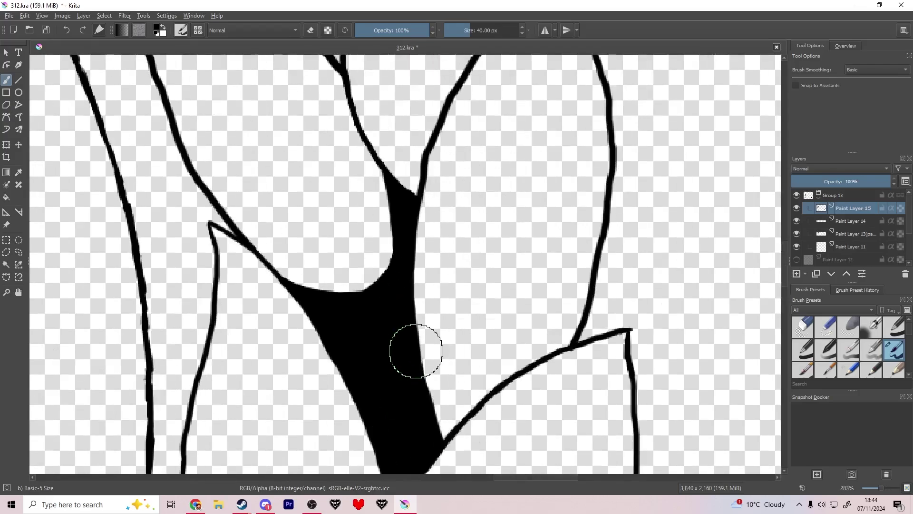
Step: Add a tapered black vein from the stem into the third circle-side leaf, clean its edges, and save the file
{"action": "scroll", "coordinate": [378, 381], "scroll_direction": "up", "scroll_amount": 3}
{"action": "mouse_move", "coordinate": [377, 382]}
{"action": "left_mouse_down"}
{"action": "mouse_move", "coordinate": [299, 296]}
{"action": "mouse_move", "coordinate": [378, 384]}
{"action": "mouse_move", "coordinate": [332, 326]}
{"action": "mouse_move", "coordinate": [343, 364]}
{"action": "left_mouse_up"}
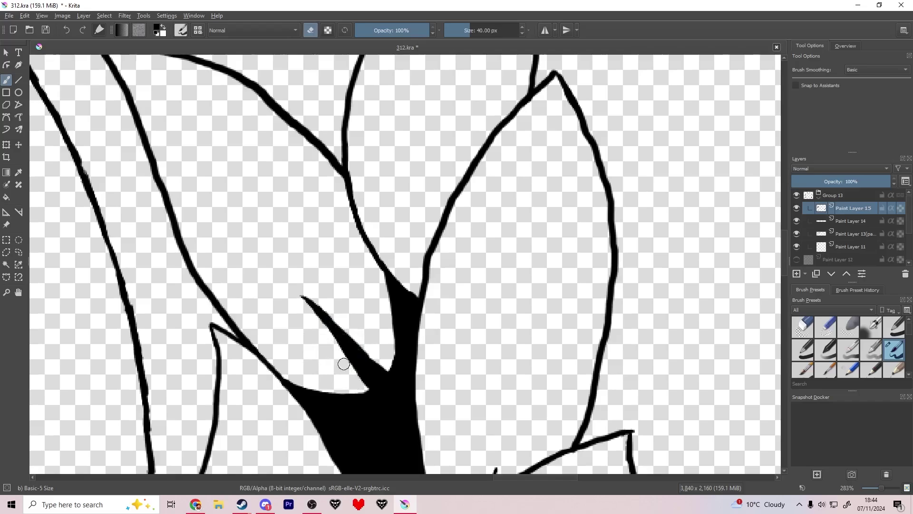
{"action": "key", "text": "e"}
{"action": "scroll", "coordinate": [409, 248], "scroll_direction": "down", "scroll_amount": 1}
{"action": "mouse_move", "coordinate": [412, 242]}
{"action": "left_mouse_down"}
{"action": "mouse_move", "coordinate": [396, 394]}
{"action": "mouse_move", "coordinate": [390, 326]}
{"action": "left_mouse_up"}
{"action": "scroll", "coordinate": [390, 325], "scroll_direction": "up", "scroll_amount": 1}
{"action": "key", "text": "ctrl+s"}
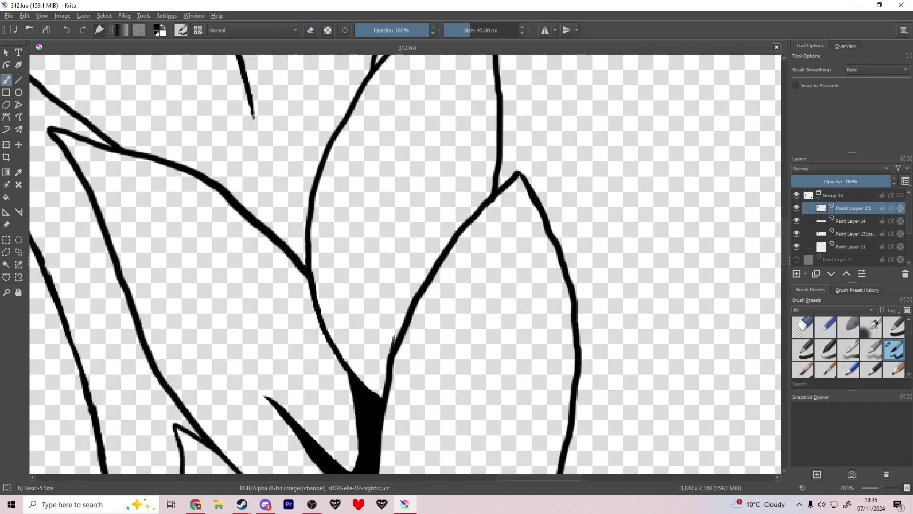
Step: Extend the right laurel's stem outline up to the fourth leaf pair, fill the fork solid black, and save the file
{"action": "key", "text": "ctrl+s"}
{"action": "scroll", "coordinate": [175, 72], "scroll_direction": "down", "scroll_amount": 1}
{"action": "left_click_drag", "start_coordinate": [176, 72], "coordinate": [306, 274]}
{"action": "scroll", "coordinate": [305, 275], "scroll_direction": "up", "scroll_amount": 1}
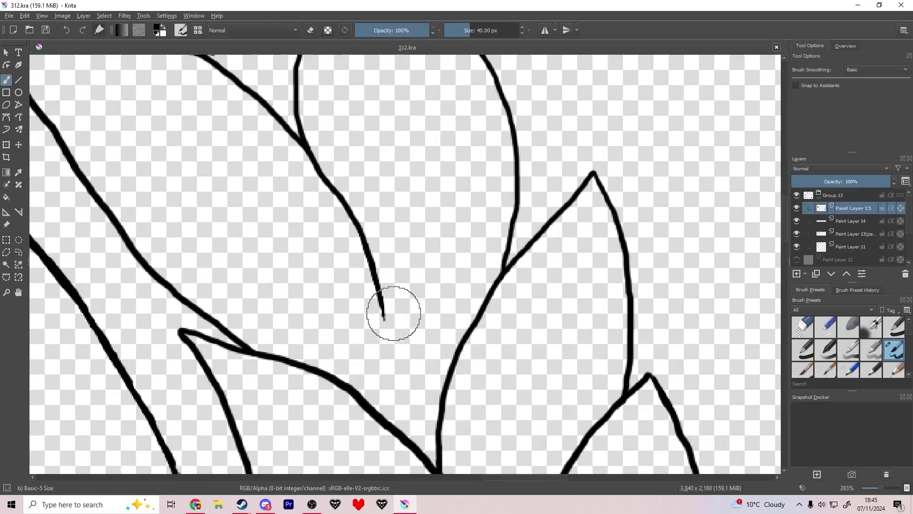
{"action": "left_click_drag", "start_coordinate": [384, 319], "coordinate": [380, 350]}
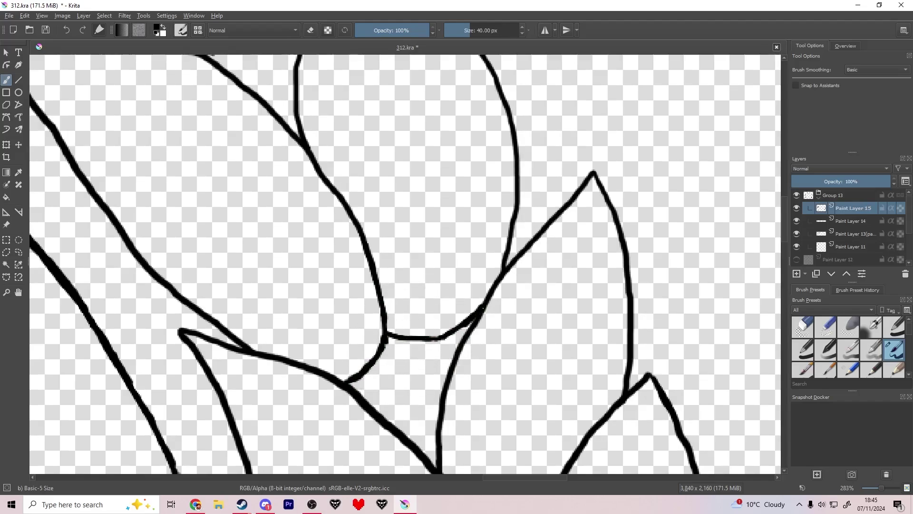
{"action": "mouse_move", "coordinate": [482, 308]}
{"action": "left_mouse_down"}
{"action": "mouse_move", "coordinate": [426, 342]}
{"action": "mouse_move", "coordinate": [403, 208]}
{"action": "mouse_move", "coordinate": [310, 275]}
{"action": "mouse_move", "coordinate": [412, 372]}
{"action": "mouse_move", "coordinate": [420, 226]}
{"action": "mouse_move", "coordinate": [458, 412]}
{"action": "left_mouse_up"}
{"action": "scroll", "coordinate": [402, 208], "scroll_direction": "up", "scroll_amount": 1}
{"action": "key", "text": "ctrl+s"}
Step: Add a tapered black vein from the fourth fork into its circle-side leaf and clean the vein's edges
{"action": "mouse_move", "coordinate": [351, 417]}
{"action": "left_mouse_down"}
{"action": "mouse_move", "coordinate": [316, 330]}
{"action": "mouse_move", "coordinate": [273, 301]}
{"action": "mouse_move", "coordinate": [342, 390]}
{"action": "mouse_move", "coordinate": [346, 413]}
{"action": "left_mouse_up"}
{"action": "key", "text": "e"}
{"action": "left_click_drag", "start_coordinate": [288, 323], "coordinate": [255, 266]}
{"action": "key", "text": "e"}
{"action": "scroll", "coordinate": [326, 371], "scroll_direction": "up", "scroll_amount": 3}
{"action": "mouse_move", "coordinate": [413, 440]}
{"action": "left_mouse_down"}
{"action": "mouse_move", "coordinate": [430, 311]}
{"action": "mouse_move", "coordinate": [430, 401]}
{"action": "left_mouse_up"}
{"action": "scroll", "coordinate": [430, 401], "scroll_direction": "down", "scroll_amount": 4}
Step: Outline the fork at the base of the right laurel's topmost leaf, fill it solid black, and save the file
{"action": "scroll", "coordinate": [394, 307], "scroll_direction": "up", "scroll_amount": 4}
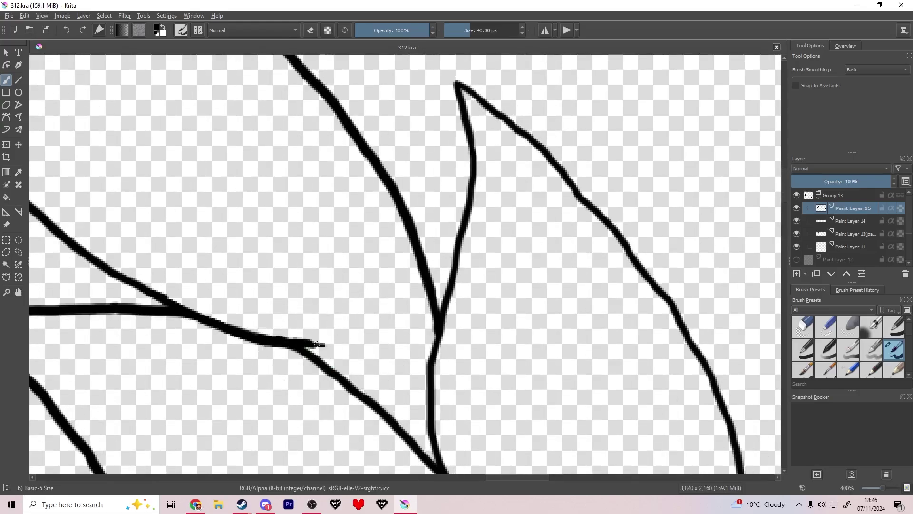
{"action": "mouse_move", "coordinate": [316, 343]}
{"action": "left_mouse_down"}
{"action": "mouse_move", "coordinate": [359, 347]}
{"action": "mouse_move", "coordinate": [375, 321]}
{"action": "left_mouse_up"}
{"action": "mouse_move", "coordinate": [357, 344]}
{"action": "left_mouse_down"}
{"action": "mouse_move", "coordinate": [410, 247]}
{"action": "mouse_move", "coordinate": [407, 226]}
{"action": "mouse_move", "coordinate": [432, 328]}
{"action": "left_mouse_up"}
{"action": "key", "text": "e"}
{"action": "key", "text": "e"}
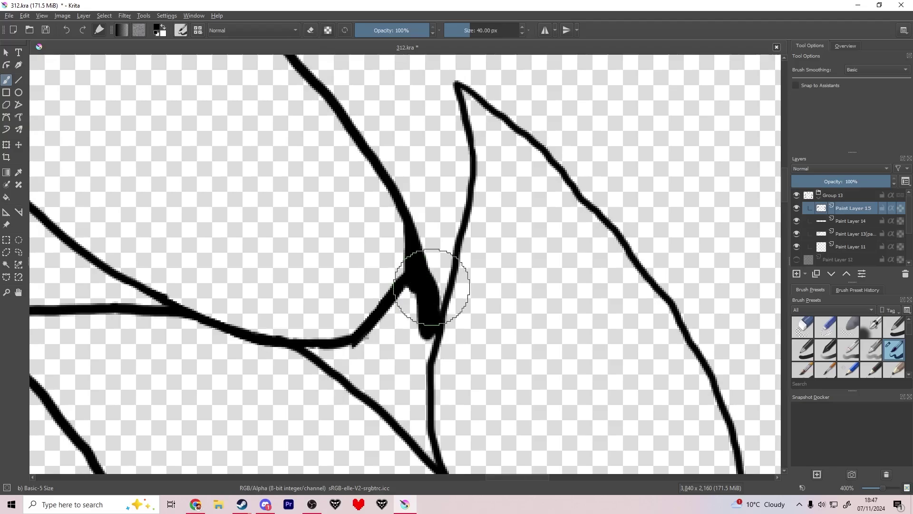
{"action": "key", "text": "ctrl+z"}
{"action": "mouse_move", "coordinate": [411, 276]}
{"action": "left_mouse_down"}
{"action": "mouse_move", "coordinate": [417, 257]}
{"action": "mouse_move", "coordinate": [322, 357]}
{"action": "mouse_move", "coordinate": [366, 356]}
{"action": "mouse_move", "coordinate": [418, 336]}
{"action": "mouse_move", "coordinate": [425, 275]}
{"action": "left_mouse_up"}
{"action": "scroll", "coordinate": [428, 269], "scroll_direction": "up", "scroll_amount": 2}
{"action": "scroll", "coordinate": [441, 310], "scroll_direction": "down", "scroll_amount": 2}
{"action": "left_click_drag", "start_coordinate": [441, 309], "coordinate": [447, 295]}
{"action": "scroll", "coordinate": [377, 279], "scroll_direction": "down", "scroll_amount": 2}
{"action": "key", "text": "ctrl+s"}
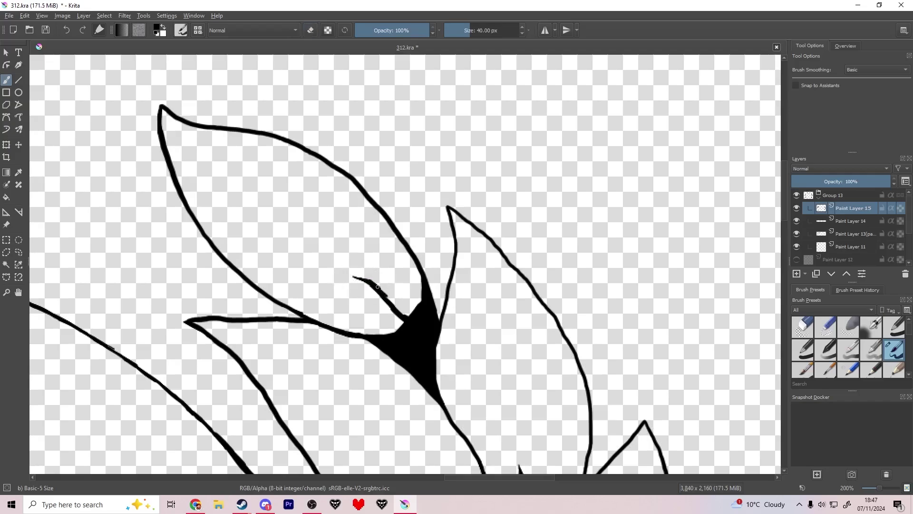
Step: Add a tapered black vein from the top fork into the topmost leaf and save the file
{"action": "scroll", "coordinate": [397, 312], "scroll_direction": "up", "scroll_amount": 4}
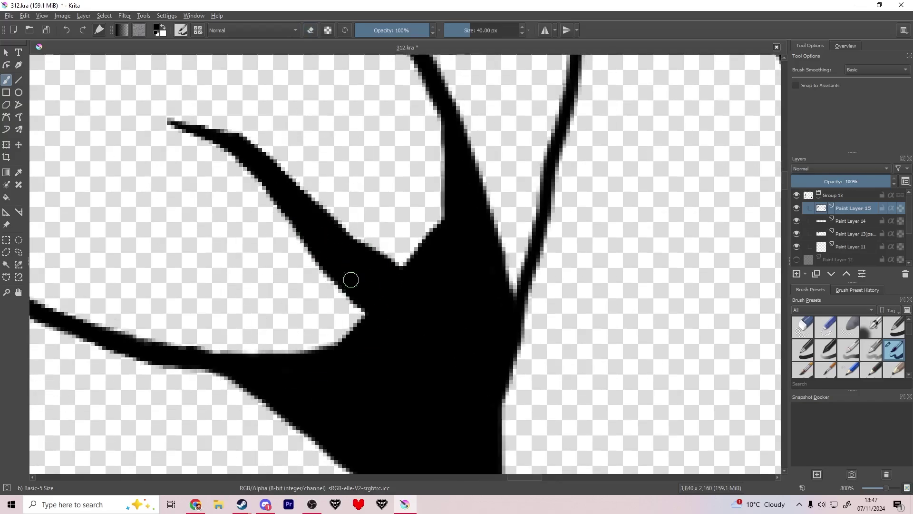
{"action": "scroll", "coordinate": [441, 242], "scroll_direction": "down", "scroll_amount": 11}
{"action": "left_click_drag", "start_coordinate": [441, 242], "coordinate": [449, 193]}
{"action": "key", "text": "ctrl+s"}
Step: Add a new paint layer above Paint Layer 15 and show the grey background sketch
{"action": "key", "text": "Insert"}
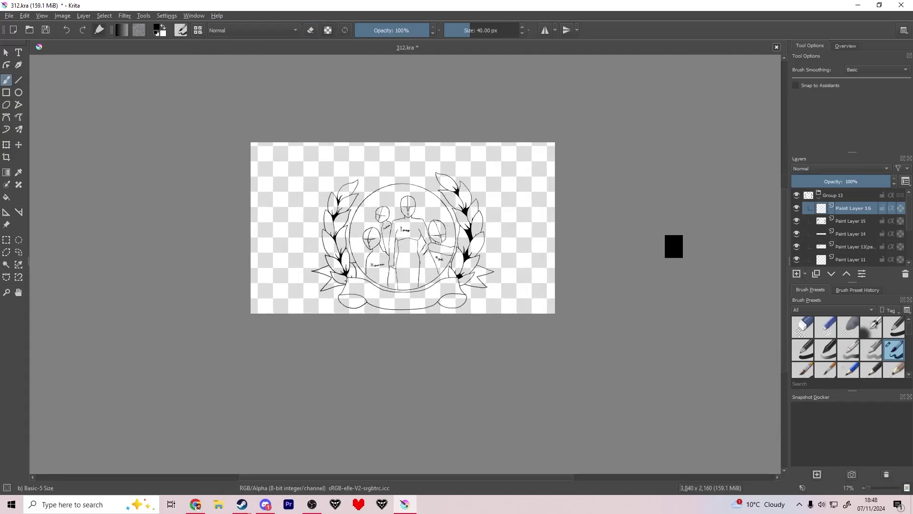
{"action": "key", "text": "ctrl+s"}
{"action": "scroll", "coordinate": [846, 230], "scroll_direction": "down", "scroll_amount": 3}
{"action": "left_click", "coordinate": [797, 233]}
{"action": "scroll", "coordinate": [397, 171], "scroll_direction": "up", "scroll_amount": 6}
{"action": "mouse_move", "coordinate": [396, 171]}
{"action": "left_mouse_down"}
{"action": "mouse_move", "coordinate": [376, 255]}
{"action": "mouse_move", "coordinate": [369, 252]}
{"action": "left_mouse_up"}
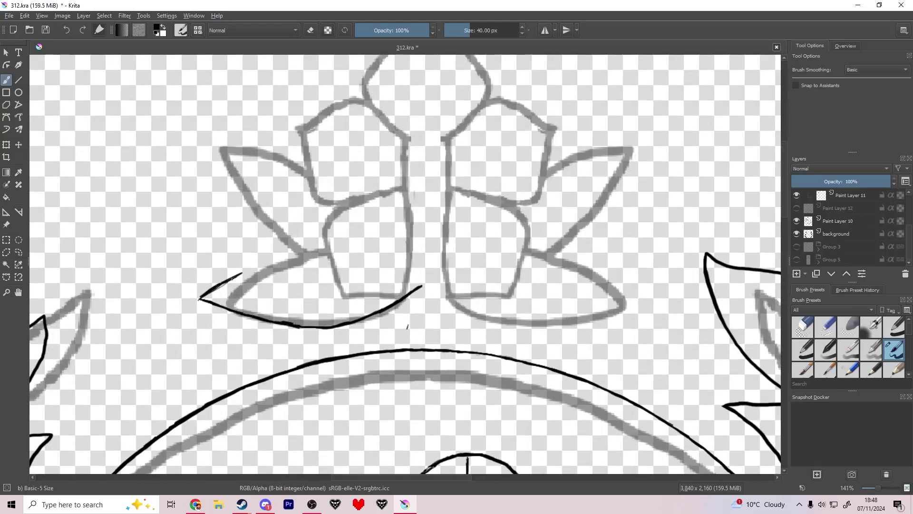
{"action": "key", "text": "ctrl+z"}
{"action": "key", "text": "ctrl+z"}
{"action": "key", "text": "ctrl+z"}
{"action": "key", "text": "ctrl+z"}
Step: Ink the outline of the lower-left leaf beneath the sketched flower above the circle
{"action": "scroll", "coordinate": [391, 281], "scroll_direction": "up", "scroll_amount": 2}
{"action": "mouse_move", "coordinate": [31, 317]}
{"action": "left_mouse_down"}
{"action": "mouse_move", "coordinate": [134, 352]}
{"action": "mouse_move", "coordinate": [464, 298]}
{"action": "left_mouse_up"}
{"action": "left_click_drag", "start_coordinate": [417, 393], "coordinate": [481, 432]}
{"action": "mouse_move", "coordinate": [96, 357]}
{"action": "left_mouse_down"}
{"action": "mouse_move", "coordinate": [157, 320]}
{"action": "mouse_move", "coordinate": [407, 277]}
{"action": "mouse_move", "coordinate": [480, 289]}
{"action": "mouse_move", "coordinate": [419, 281]}
{"action": "mouse_move", "coordinate": [479, 303]}
{"action": "mouse_move", "coordinate": [526, 335]}
{"action": "left_mouse_up"}
Step: Ink the outline of the flower's upper-left leaf, from the lower leaf to its tip and back towards the petals
{"action": "mouse_move", "coordinate": [353, 255]}
{"action": "left_mouse_down"}
{"action": "mouse_move", "coordinate": [423, 316]}
{"action": "mouse_move", "coordinate": [429, 372]}
{"action": "left_mouse_up"}
{"action": "key", "text": "ctrl+z"}
{"action": "mouse_move", "coordinate": [378, 390]}
{"action": "left_mouse_down"}
{"action": "mouse_move", "coordinate": [306, 347]}
{"action": "mouse_move", "coordinate": [196, 177]}
{"action": "mouse_move", "coordinate": [335, 193]}
{"action": "left_mouse_up"}
{"action": "key", "text": "e"}
{"action": "key", "text": "e"}
{"action": "key", "text": "e"}
{"action": "key", "text": "e"}
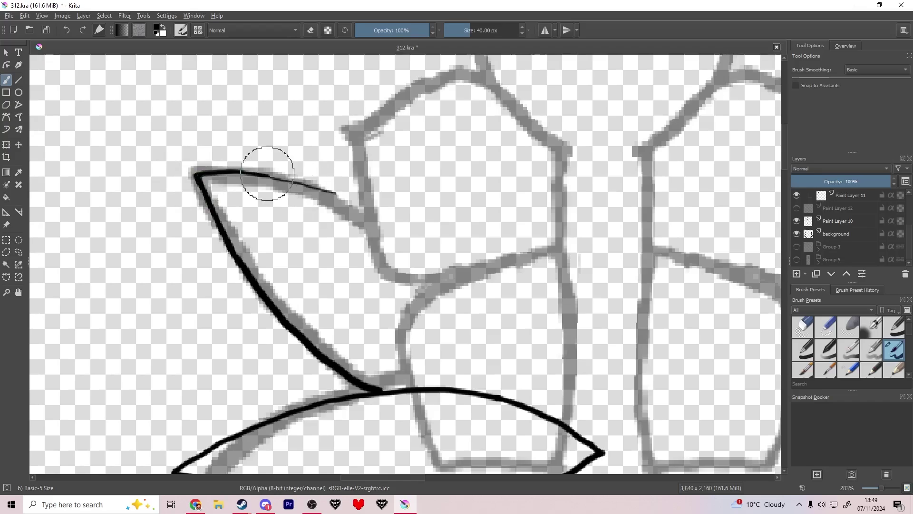
{"action": "mouse_move", "coordinate": [245, 174]}
{"action": "left_mouse_down"}
{"action": "mouse_move", "coordinate": [334, 192]}
{"action": "mouse_move", "coordinate": [481, 288]}
{"action": "left_mouse_up"}
{"action": "left_click_drag", "start_coordinate": [480, 288], "coordinate": [144, 173]}
Step: Ink the flower's lower-right leaf so it crosses the lower-left leaf at the centre, and save the file
{"action": "mouse_move", "coordinate": [266, 337]}
{"action": "left_mouse_down"}
{"action": "mouse_move", "coordinate": [290, 354]}
{"action": "mouse_move", "coordinate": [710, 340]}
{"action": "mouse_move", "coordinate": [469, 270]}
{"action": "mouse_move", "coordinate": [349, 297]}
{"action": "mouse_move", "coordinate": [265, 337]}
{"action": "left_mouse_up"}
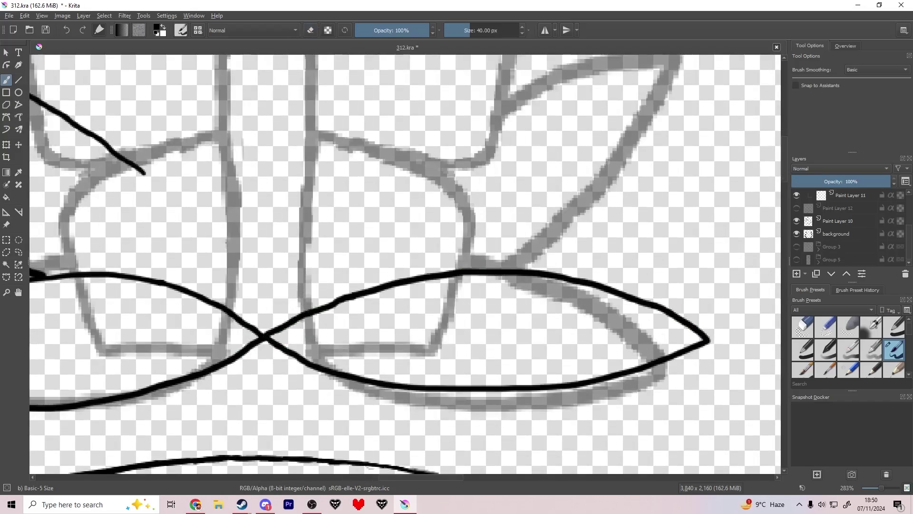
{"action": "scroll", "coordinate": [456, 314], "scroll_direction": "down", "scroll_amount": 5}
{"action": "key", "text": "ctrl+s"}
Step: Ink the outline of the flower's upper-right leaf and save the file
{"action": "scroll", "coordinate": [465, 304], "scroll_direction": "up", "scroll_amount": 4}
{"action": "mouse_move", "coordinate": [476, 370]}
{"action": "left_mouse_down"}
{"action": "mouse_move", "coordinate": [591, 235]}
{"action": "mouse_move", "coordinate": [520, 322]}
{"action": "mouse_move", "coordinate": [570, 219]}
{"action": "mouse_move", "coordinate": [435, 291]}
{"action": "left_mouse_up"}
{"action": "key", "text": "ctrl+z"}
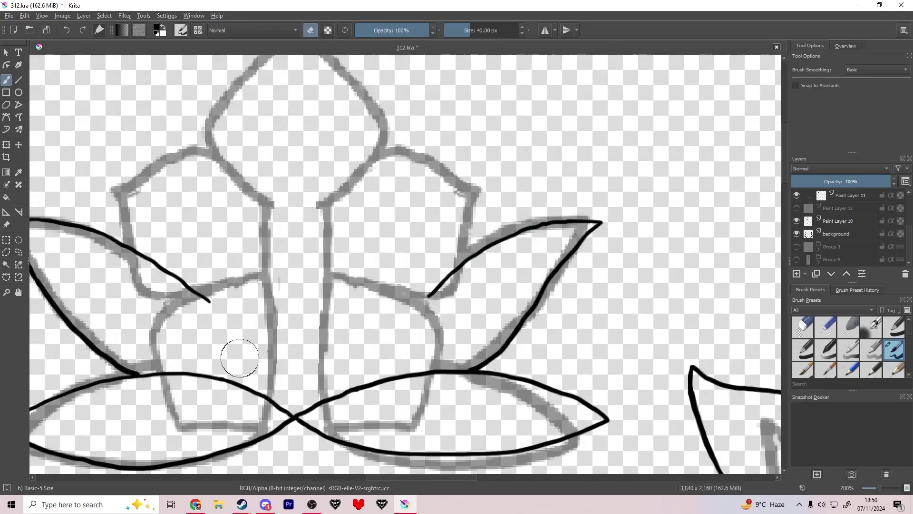
{"action": "key", "text": "e"}
{"action": "scroll", "coordinate": [259, 252], "scroll_direction": "down", "scroll_amount": 6}
{"action": "key", "text": "ctrl+s"}
Step: On a new paint layer, draw a pointed petal with a flat base over the flower's top petal sketch
{"action": "scroll", "coordinate": [247, 248], "scroll_direction": "up", "scroll_amount": 5}
{"action": "scroll", "coordinate": [842, 231], "scroll_direction": "up", "scroll_amount": 3}
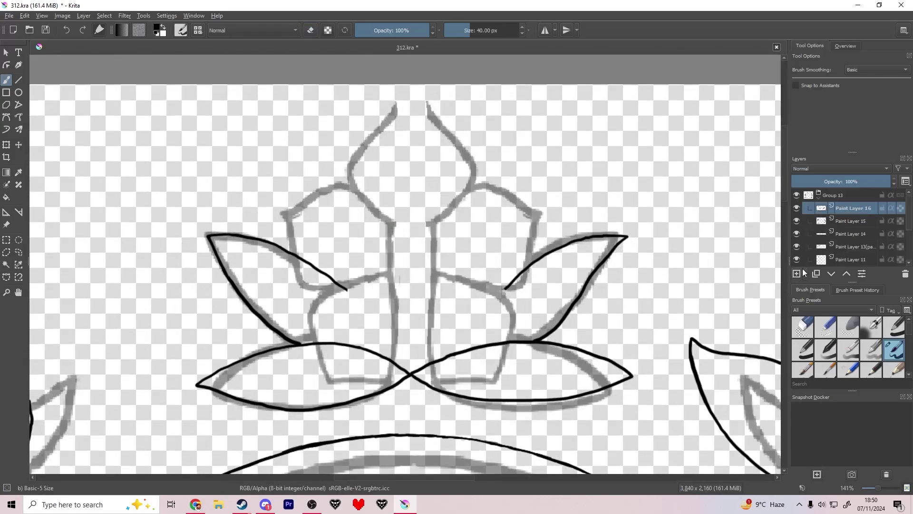
{"action": "left_click", "coordinate": [801, 273]}
{"action": "scroll", "coordinate": [408, 221], "scroll_direction": "up", "scroll_amount": 4}
{"action": "mouse_move", "coordinate": [372, 378]}
{"action": "left_mouse_down"}
{"action": "mouse_move", "coordinate": [286, 302]}
{"action": "mouse_move", "coordinate": [271, 249]}
{"action": "mouse_move", "coordinate": [326, 189]}
{"action": "mouse_move", "coordinate": [377, 155]}
{"action": "left_mouse_up"}
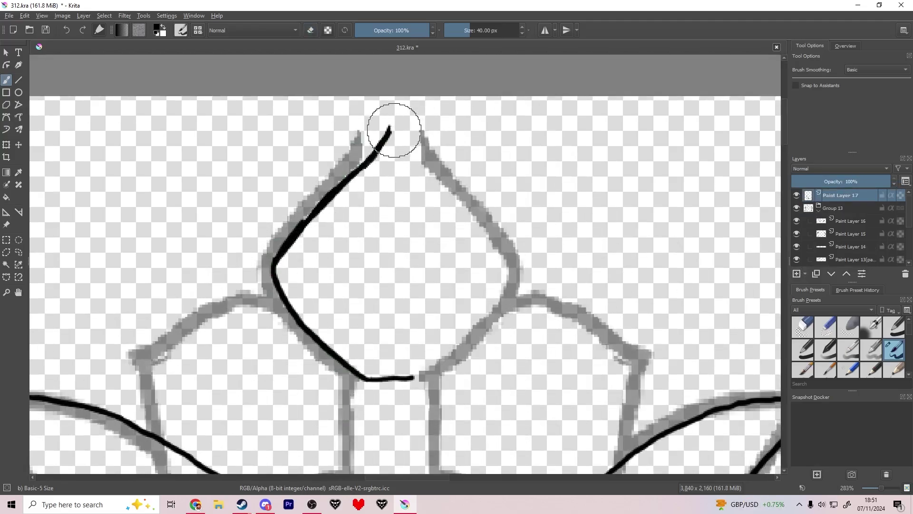
{"action": "left_click_drag", "start_coordinate": [433, 362], "coordinate": [498, 295]}
{"action": "key", "text": "ctrl+z"}
{"action": "key", "text": "ctrl+z"}
{"action": "left_click_drag", "start_coordinate": [412, 378], "coordinate": [473, 313]}
{"action": "key", "text": "ctrl+z"}
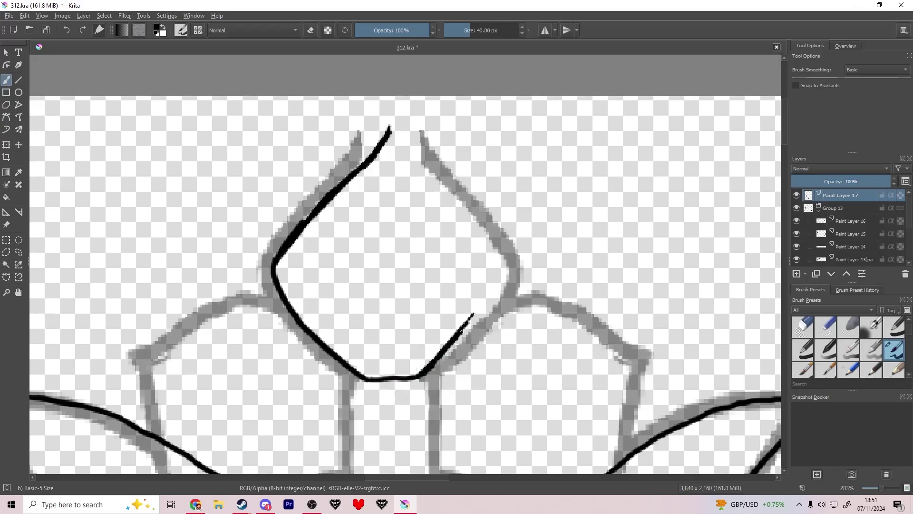
{"action": "left_click_drag", "start_coordinate": [485, 238], "coordinate": [390, 125]}
{"action": "scroll", "coordinate": [422, 175], "scroll_direction": "down", "scroll_amount": 4}
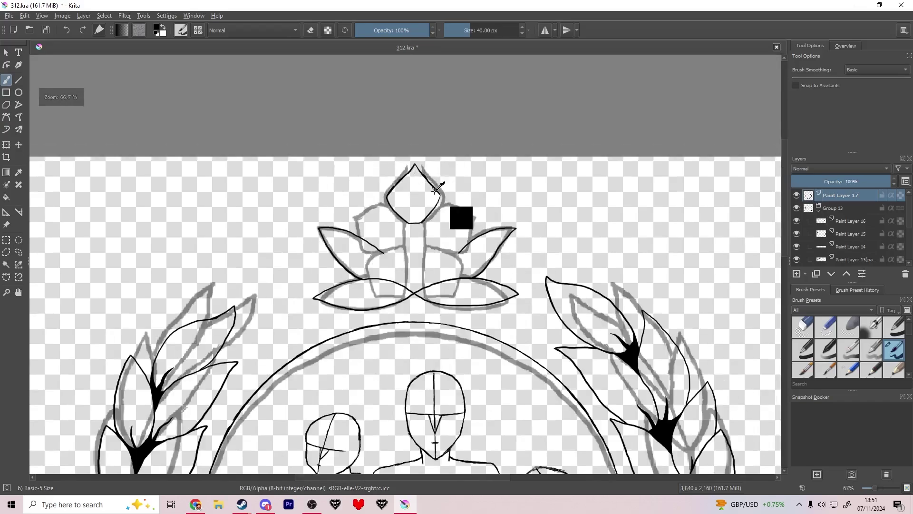
Step: Duplicate the petal twice and rotate the copies into the upper-right and lower-right petal positions
{"action": "key", "text": "ctrl+j"}
{"action": "key", "text": "ctrl+t"}
{"action": "left_click_drag", "start_coordinate": [447, 168], "coordinate": [462, 224]}
{"action": "key", "text": "ctrl+j"}
{"action": "left_click_drag", "start_coordinate": [427, 187], "coordinate": [433, 314]}
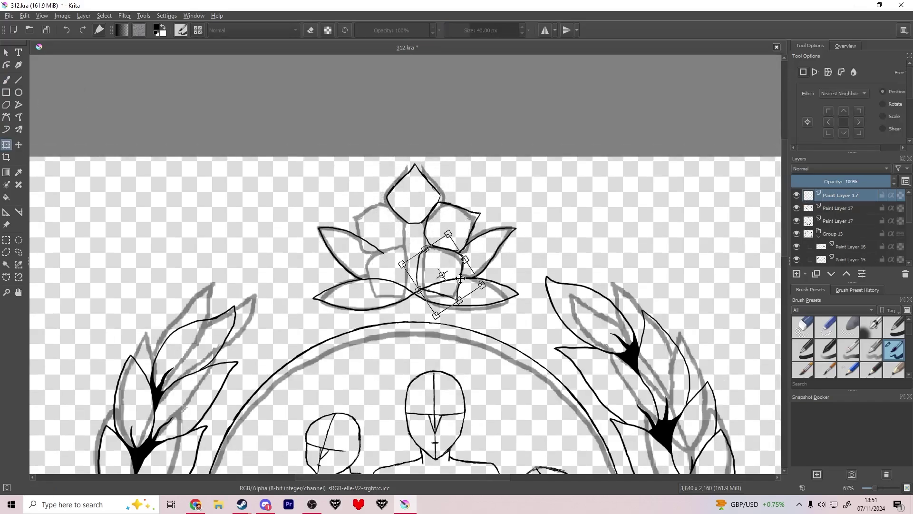
Step: Duplicate the petal twice more and rotate the copies into the lower-left and upper-left petal positions
{"action": "key", "text": "ctrl+j"}
{"action": "left_click_drag", "start_coordinate": [452, 202], "coordinate": [379, 170]}
{"action": "left_click_drag", "start_coordinate": [431, 189], "coordinate": [412, 268]}
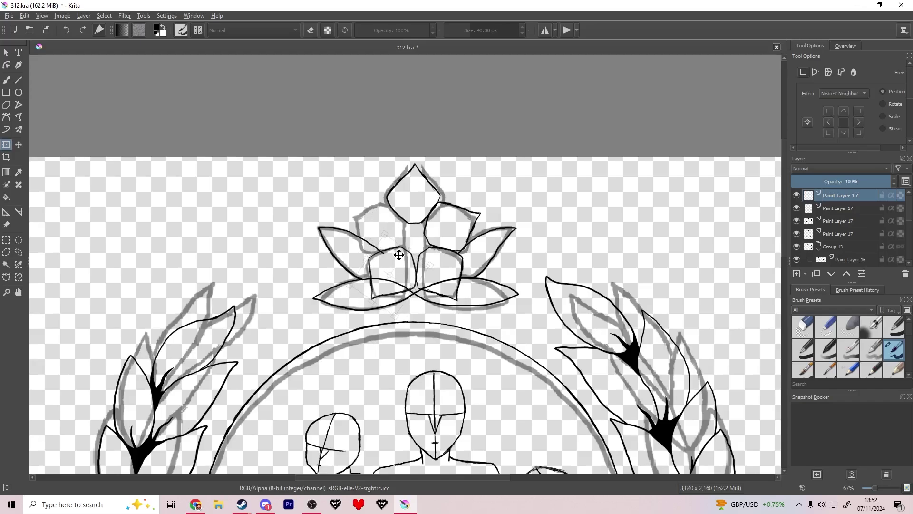
{"action": "key", "text": "Return"}
{"action": "key", "text": "ctrl+j"}
{"action": "key", "text": "ctrl+t"}
{"action": "left_click_drag", "start_coordinate": [433, 196], "coordinate": [395, 224]}
{"action": "scroll", "coordinate": [415, 229], "scroll_direction": "down", "scroll_amount": 4}
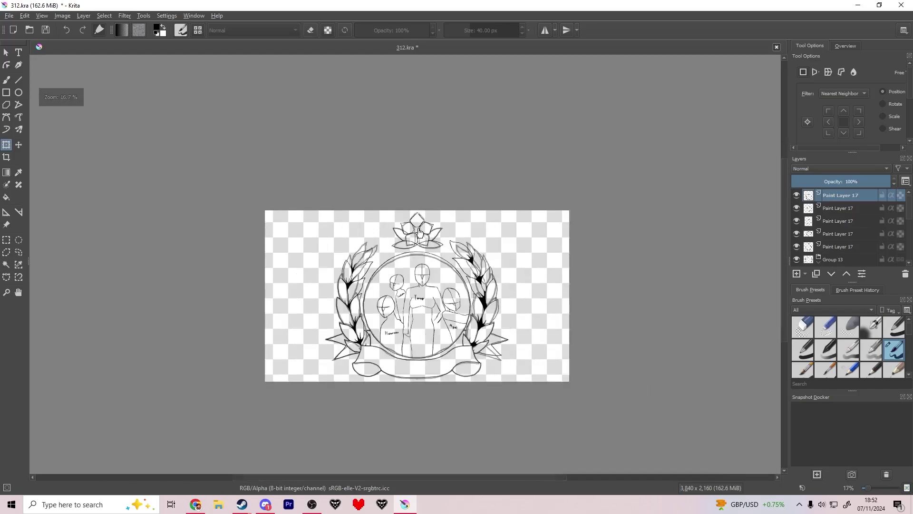
Step: Merge the five petal layers into one and lower the merged layer's opacity to make a faint guide
{"action": "scroll", "coordinate": [415, 229], "scroll_direction": "up", "scroll_amount": 6}
{"action": "key", "text": "ctrl+e"}
{"action": "key", "text": "ctrl+e"}
{"action": "key", "text": "ctrl+e"}
{"action": "key", "text": "ctrl+e"}
{"action": "left_click", "coordinate": [832, 181]}
Step: Hide the background sketch and make Paint Layer 16 the active layer
{"action": "scroll", "coordinate": [824, 226], "scroll_direction": "down", "scroll_amount": 1}
{"action": "scroll", "coordinate": [824, 226], "scroll_direction": "up", "scroll_amount": 1}
{"action": "scroll", "coordinate": [589, 209], "scroll_direction": "down", "scroll_amount": 1}
{"action": "left_click_drag", "start_coordinate": [573, 228], "coordinate": [514, 249]}
{"action": "key", "text": "Page_Down"}
{"action": "key", "text": "Page_Down"}
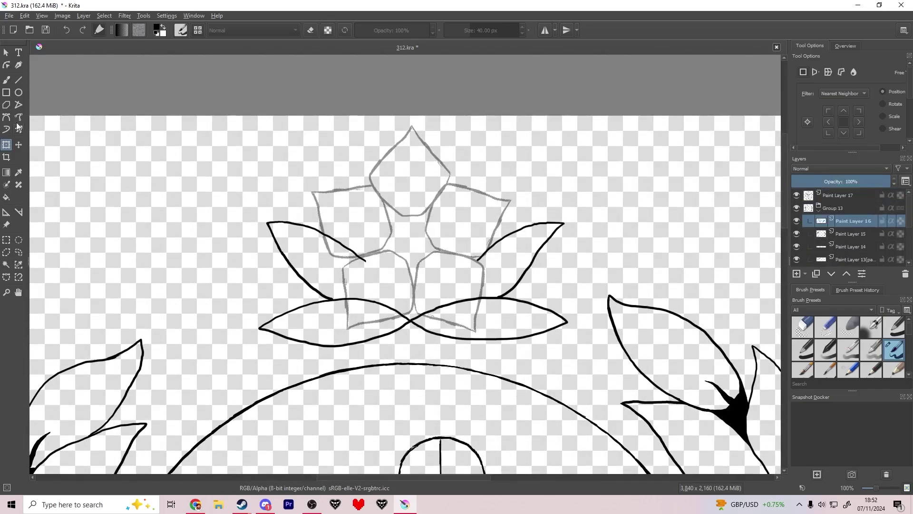
Step: Ink the lower-left petal's outline in black over the grey guide with the brush
{"action": "key", "text": "b"}
{"action": "scroll", "coordinate": [421, 303], "scroll_direction": "up", "scroll_amount": 3}
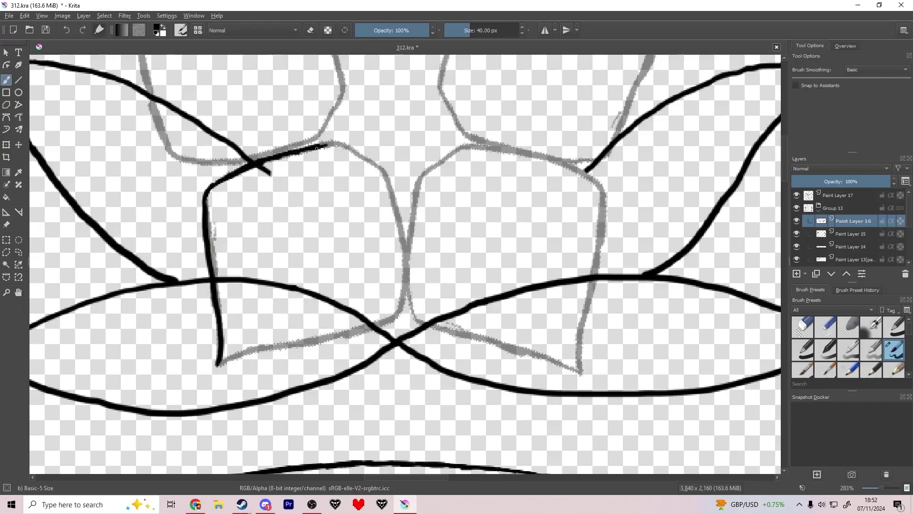
{"action": "mouse_move", "coordinate": [220, 363]}
{"action": "left_mouse_down"}
{"action": "mouse_move", "coordinate": [403, 296]}
{"action": "mouse_move", "coordinate": [408, 259]}
{"action": "left_mouse_up"}
{"action": "key", "text": "e"}
{"action": "left_click_drag", "start_coordinate": [397, 309], "coordinate": [410, 277]}
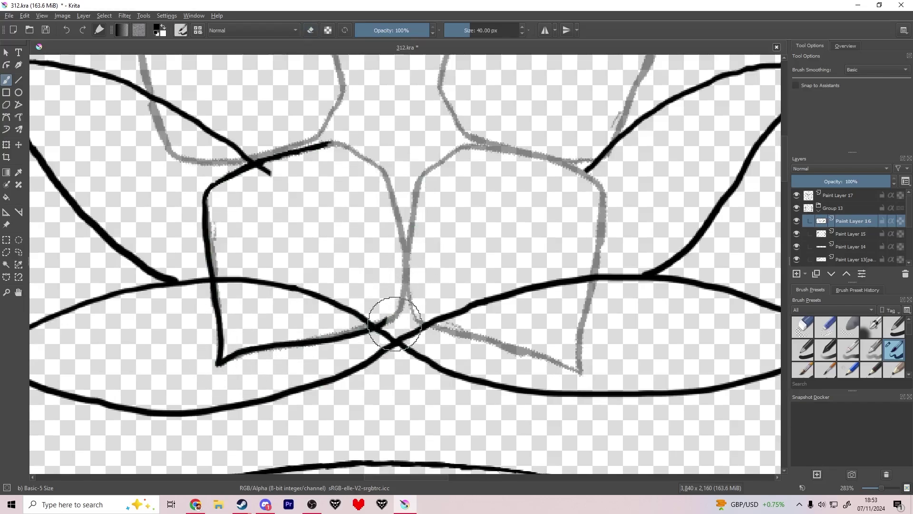
{"action": "key", "text": "e"}
{"action": "key", "text": "e"}
{"action": "mouse_move", "coordinate": [400, 308]}
{"action": "left_mouse_down"}
{"action": "mouse_move", "coordinate": [395, 316]}
{"action": "mouse_move", "coordinate": [404, 294]}
{"action": "left_mouse_up"}
{"action": "key", "text": "e"}
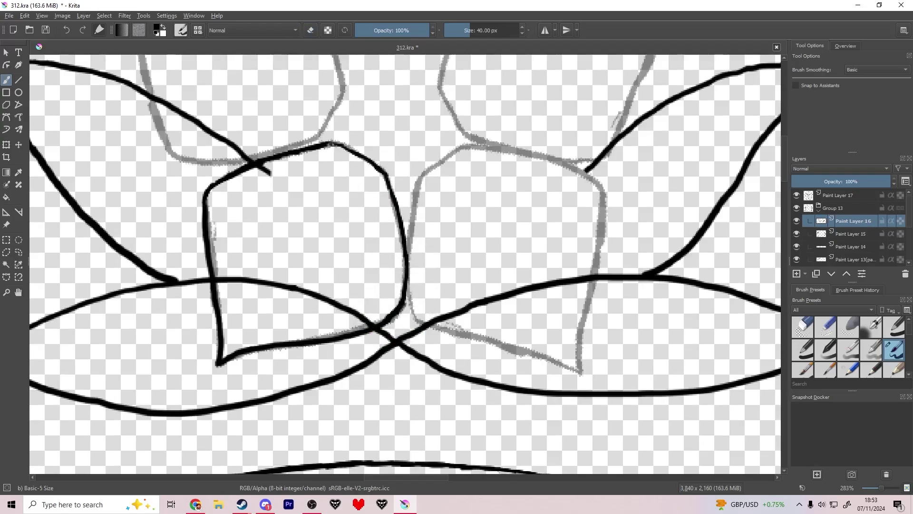
{"action": "left_click_drag", "start_coordinate": [333, 144], "coordinate": [328, 143]}
Step: Ink the lower-right petal's outline in black over the grey guide
{"action": "left_click_drag", "start_coordinate": [435, 265], "coordinate": [401, 326]}
{"action": "left_click_drag", "start_coordinate": [376, 291], "coordinate": [403, 227]}
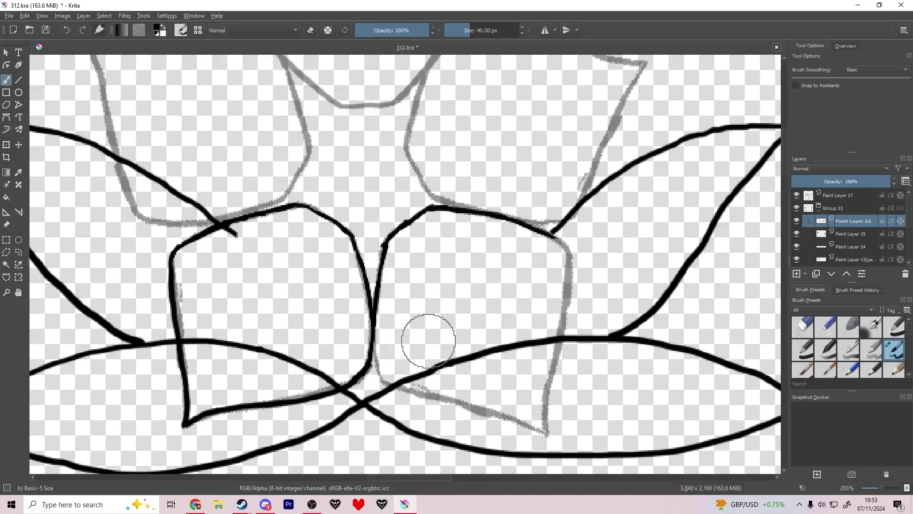
{"action": "left_click_drag", "start_coordinate": [386, 380], "coordinate": [501, 413]}
{"action": "key", "text": "e"}
{"action": "left_click_drag", "start_coordinate": [546, 434], "coordinate": [550, 377]}
{"action": "left_click_drag", "start_coordinate": [569, 277], "coordinate": [567, 245]}
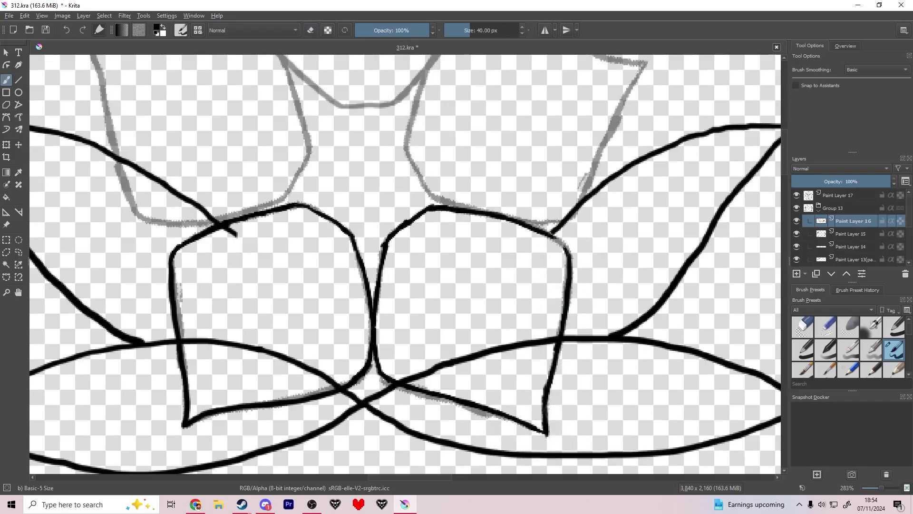
Step: Erase the leaf lines crossing the two lower petals and save the file
{"action": "key", "text": "e"}
{"action": "left_click_drag", "start_coordinate": [237, 235], "coordinate": [230, 231]}
{"action": "key", "text": "e"}
{"action": "key", "text": "e"}
{"action": "mouse_move", "coordinate": [215, 341]}
{"action": "left_mouse_down"}
{"action": "mouse_move", "coordinate": [188, 340]}
{"action": "mouse_move", "coordinate": [336, 383]}
{"action": "left_mouse_up"}
{"action": "mouse_move", "coordinate": [422, 385]}
{"action": "left_mouse_down"}
{"action": "mouse_move", "coordinate": [295, 375]}
{"action": "mouse_move", "coordinate": [299, 354]}
{"action": "mouse_move", "coordinate": [424, 330]}
{"action": "left_mouse_up"}
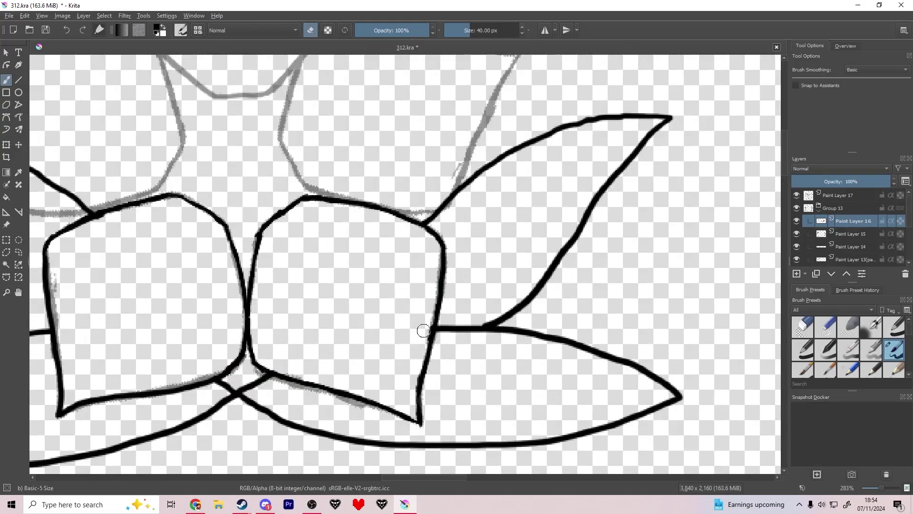
{"action": "key", "text": "e"}
{"action": "key", "text": "ctrl+s"}
Step: Ink the upper-left petal's outline in black over the grey guide and save the file
{"action": "scroll", "coordinate": [400, 247], "scroll_direction": "down", "scroll_amount": 2}
{"action": "scroll", "coordinate": [256, 233], "scroll_direction": "up", "scroll_amount": 2}
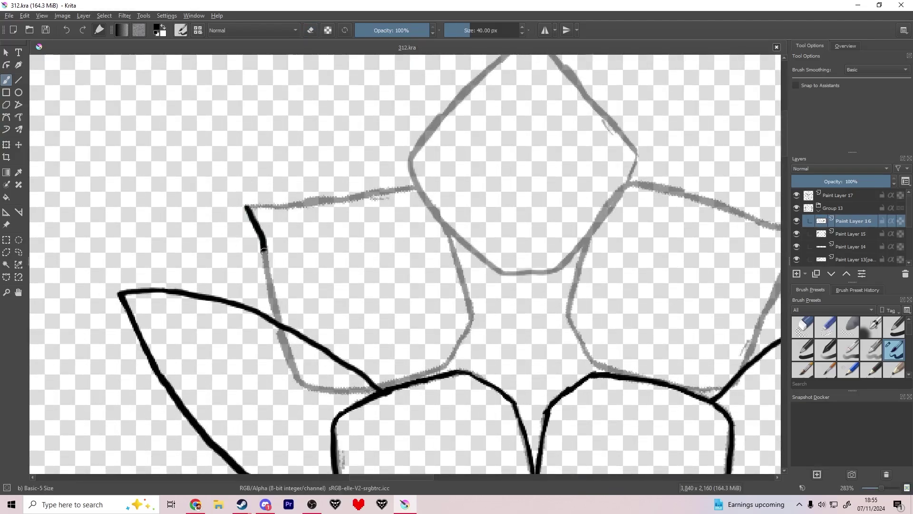
{"action": "mouse_move", "coordinate": [264, 251]}
{"action": "left_mouse_down"}
{"action": "mouse_move", "coordinate": [355, 391]}
{"action": "mouse_move", "coordinate": [382, 389]}
{"action": "left_mouse_up"}
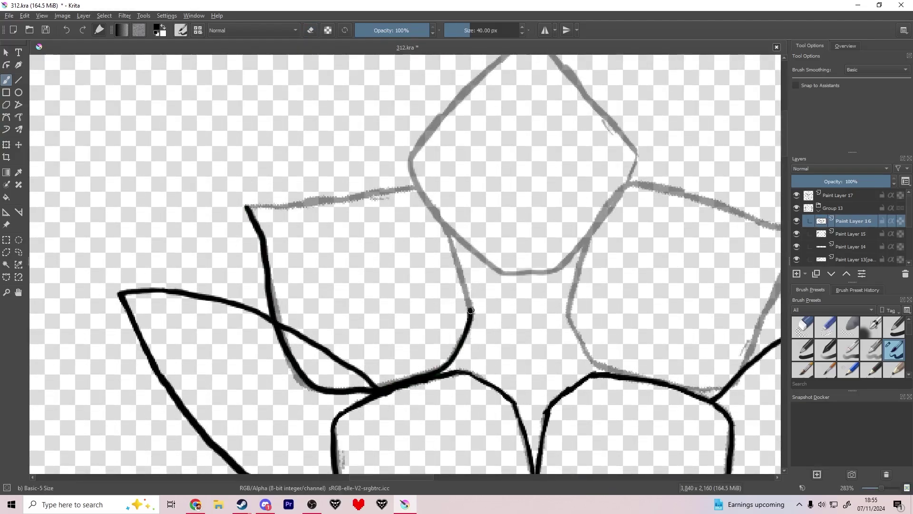
{"action": "left_click_drag", "start_coordinate": [471, 310], "coordinate": [413, 189]}
{"action": "left_click_drag", "start_coordinate": [246, 207], "coordinate": [404, 188]}
{"action": "key", "text": "ctrl+z"}
{"action": "key", "text": "ctrl+s"}
{"action": "scroll", "coordinate": [430, 221], "scroll_direction": "down", "scroll_amount": 3}
Step: Ink the upper-right petal's outline in black over the grey guide
{"action": "scroll", "coordinate": [589, 218], "scroll_direction": "up", "scroll_amount": 3}
{"action": "mouse_move", "coordinate": [340, 381]}
{"action": "left_mouse_down"}
{"action": "mouse_move", "coordinate": [279, 316]}
{"action": "mouse_move", "coordinate": [298, 241]}
{"action": "left_mouse_up"}
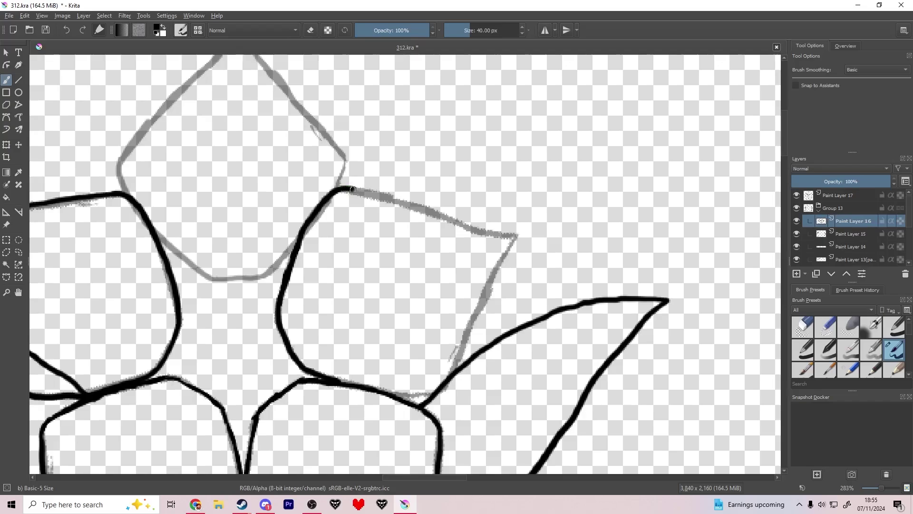
{"action": "left_click_drag", "start_coordinate": [353, 189], "coordinate": [385, 196]}
{"action": "key", "text": "e"}
{"action": "mouse_move", "coordinate": [455, 223]}
{"action": "left_mouse_down"}
{"action": "mouse_move", "coordinate": [515, 234]}
{"action": "mouse_move", "coordinate": [434, 395]}
{"action": "left_mouse_up"}
Step: Erase the side leaf lines that overlap the upper petals
{"action": "scroll", "coordinate": [431, 354], "scroll_direction": "down", "scroll_amount": 2}
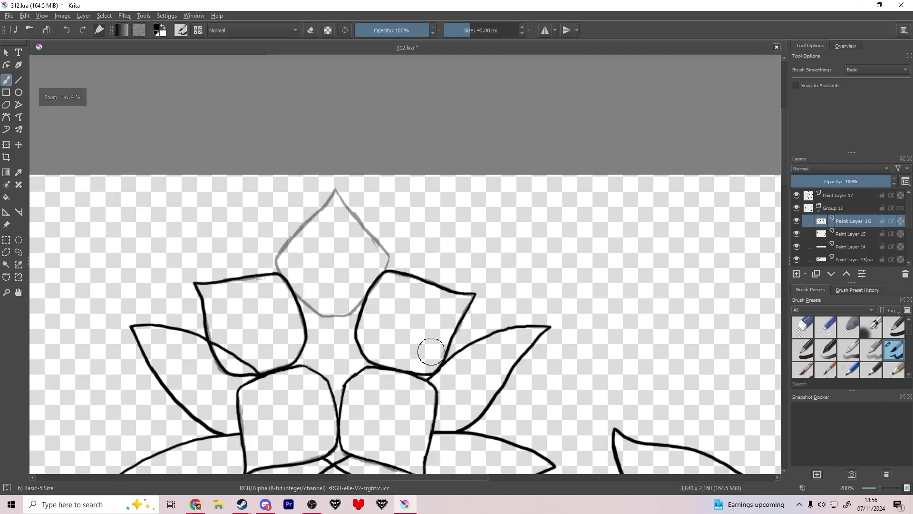
{"action": "scroll", "coordinate": [128, 348], "scroll_direction": "up", "scroll_amount": 3}
{"action": "key", "text": "e"}
{"action": "left_click_drag", "start_coordinate": [379, 336], "coordinate": [500, 407]}
{"action": "left_click_drag", "start_coordinate": [720, 141], "coordinate": [391, 332]}
{"action": "key", "text": "e"}
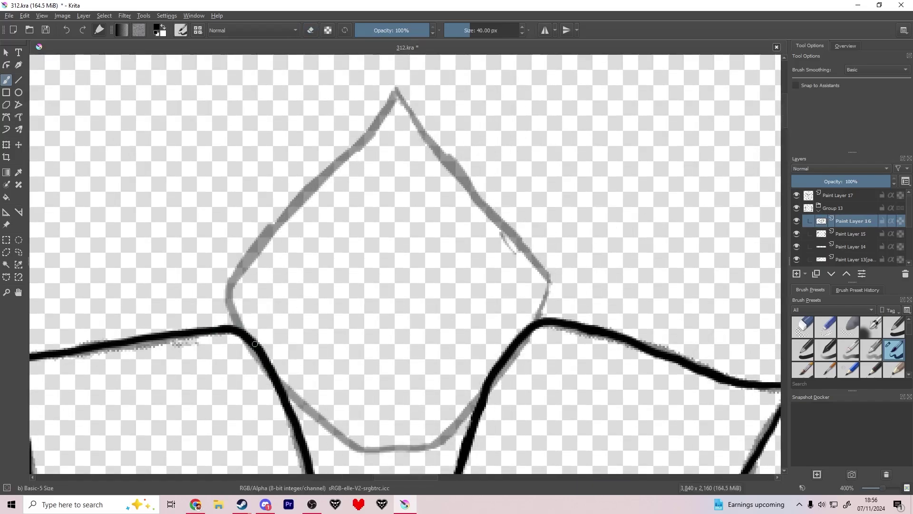
Step: Ink both sides of the top petal up to its pointed tip, smoothing the left edge
{"action": "left_click_drag", "start_coordinate": [250, 338], "coordinate": [255, 265]}
{"action": "left_click_drag", "start_coordinate": [255, 265], "coordinate": [289, 241]}
{"action": "key", "text": "ctrl+z"}
{"action": "left_click_drag", "start_coordinate": [255, 266], "coordinate": [397, 103]}
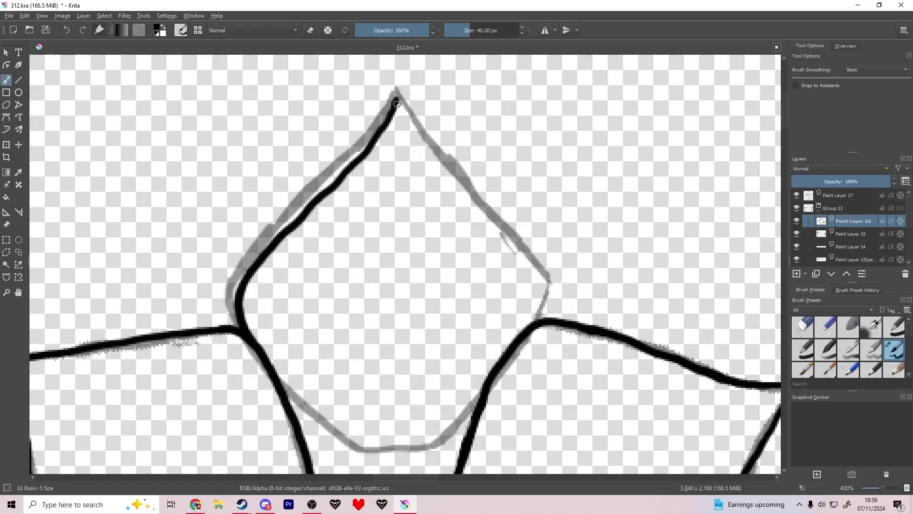
{"action": "left_click_drag", "start_coordinate": [536, 291], "coordinate": [406, 125]}
{"action": "key", "text": "ctrl+z"}
{"action": "key", "text": "e"}
{"action": "key", "text": "ctrl+z"}
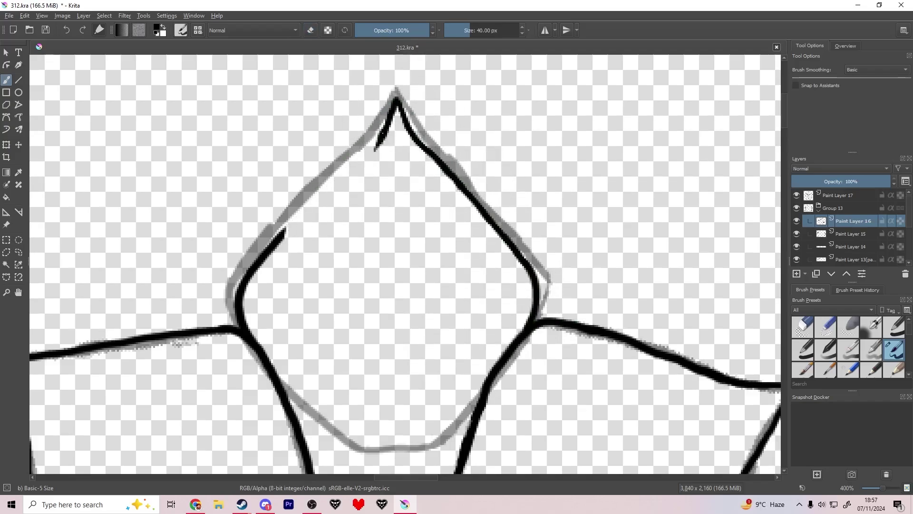
{"action": "left_click_drag", "start_coordinate": [371, 149], "coordinate": [291, 230]}
Step: Ink the top petal's flat base between the two upper petals and save the file
{"action": "mouse_move", "coordinate": [247, 331]}
{"action": "left_mouse_down"}
{"action": "mouse_move", "coordinate": [204, 235]}
{"action": "mouse_move", "coordinate": [285, 325]}
{"action": "mouse_move", "coordinate": [345, 353]}
{"action": "mouse_move", "coordinate": [385, 352]}
{"action": "left_mouse_up"}
{"action": "key", "text": "e"}
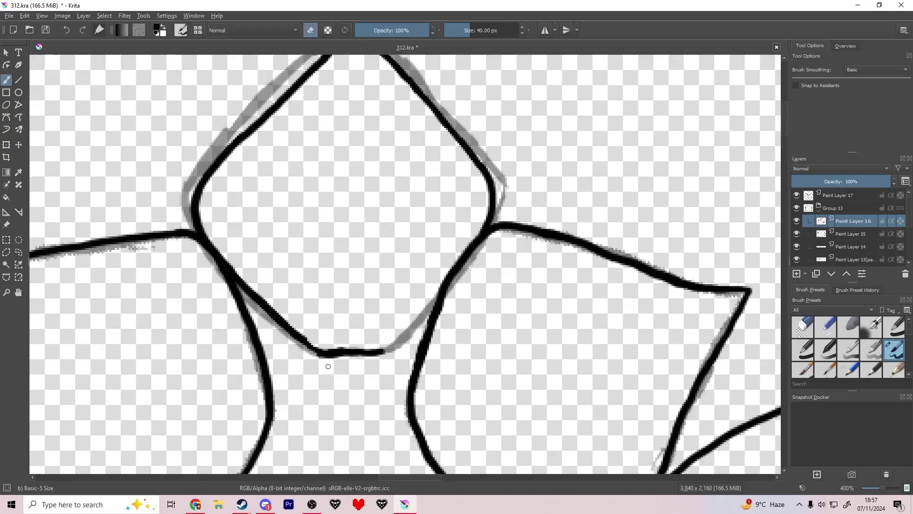
{"action": "key", "text": "e"}
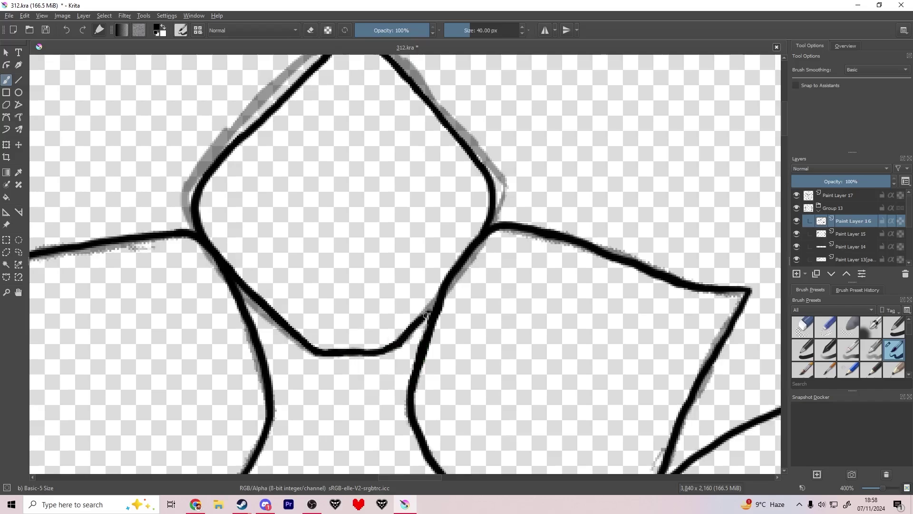
{"action": "scroll", "coordinate": [408, 294], "scroll_direction": "down", "scroll_amount": 6}
{"action": "key", "text": "ctrl+s"}
Step: Move the petal guide, Paint Layer 17, below the background layer and hide it
{"action": "scroll", "coordinate": [428, 216], "scroll_direction": "down", "scroll_amount": 1}
{"action": "right_click", "coordinate": [828, 192]}
{"action": "left_click_drag", "start_coordinate": [829, 194], "coordinate": [827, 255]}
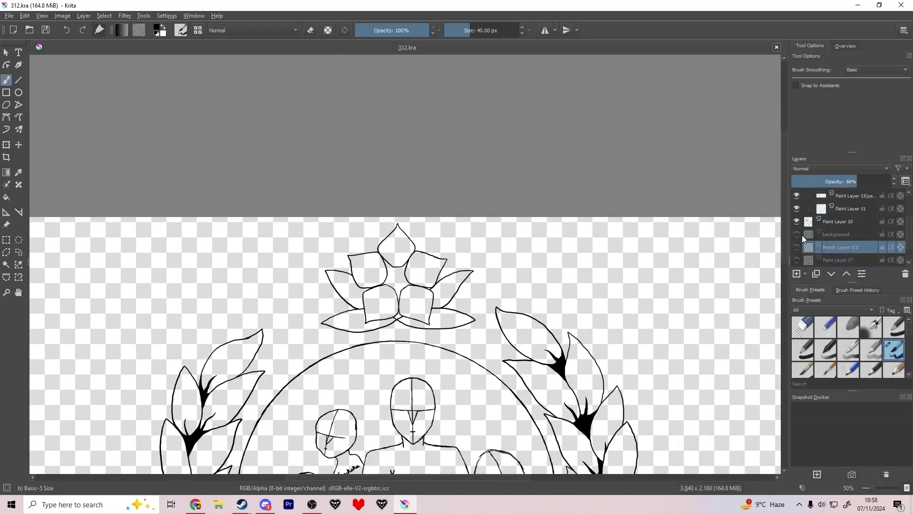
Step: Select Paint Layer 13 inside Group 13 and ink a short tapered crease on the banner's left edge, above the rolled end
{"action": "scroll", "coordinate": [802, 235], "scroll_direction": "up", "scroll_amount": 3}
{"action": "scroll", "coordinate": [480, 241], "scroll_direction": "down", "scroll_amount": 4}
{"action": "scroll", "coordinate": [480, 241], "scroll_direction": "up", "scroll_amount": 1}
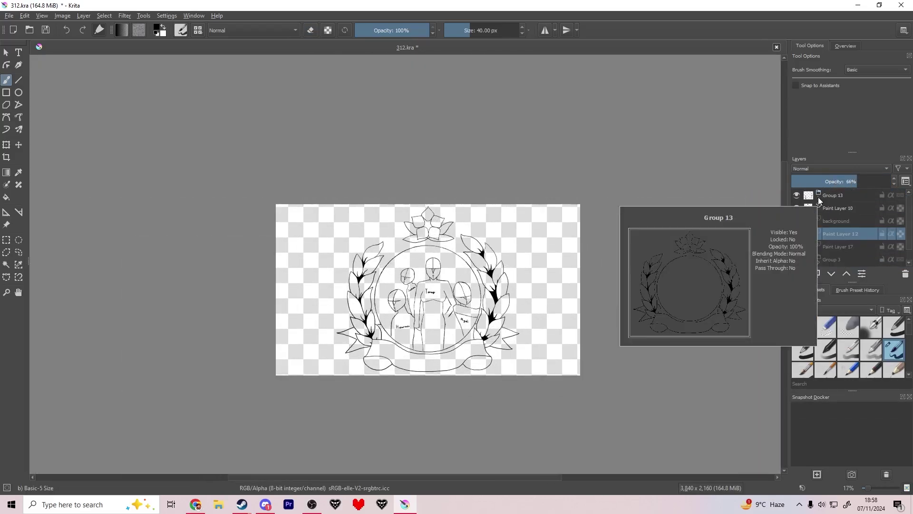
{"action": "scroll", "coordinate": [818, 197], "scroll_direction": "down", "scroll_amount": 2}
{"action": "left_click", "coordinate": [792, 227]}
{"action": "left_click", "coordinate": [796, 226]}
{"action": "left_click", "coordinate": [851, 214]}
{"action": "scroll", "coordinate": [326, 321], "scroll_direction": "up", "scroll_amount": 8}
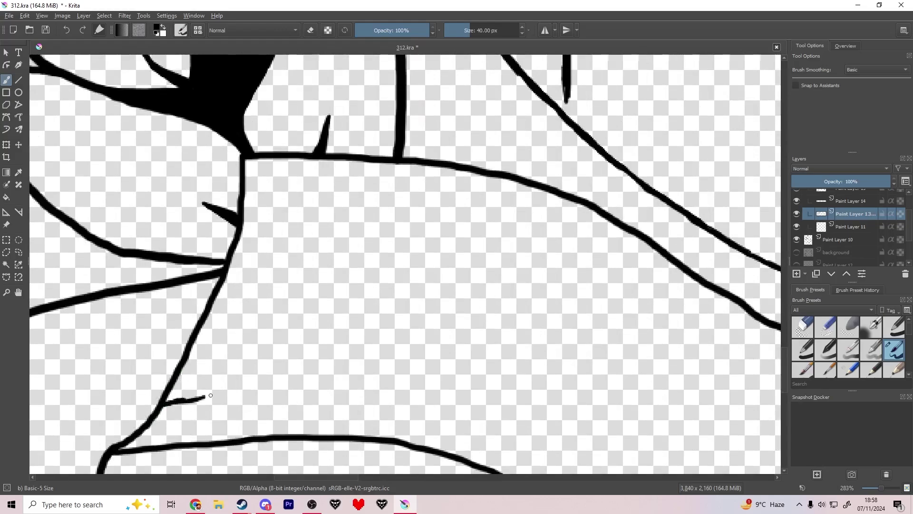
{"action": "key", "text": "ctrl+z"}
{"action": "left_click_drag", "start_coordinate": [163, 405], "coordinate": [185, 402]}
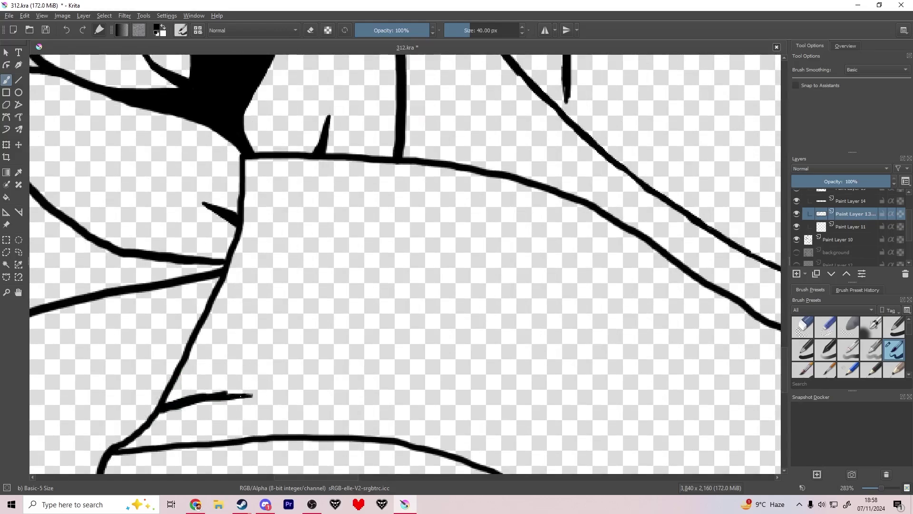
Step: Ink a second crease just above the first on the banner's left edge and trim the strokes with the eraser
{"action": "left_click_drag", "start_coordinate": [184, 366], "coordinate": [198, 364]}
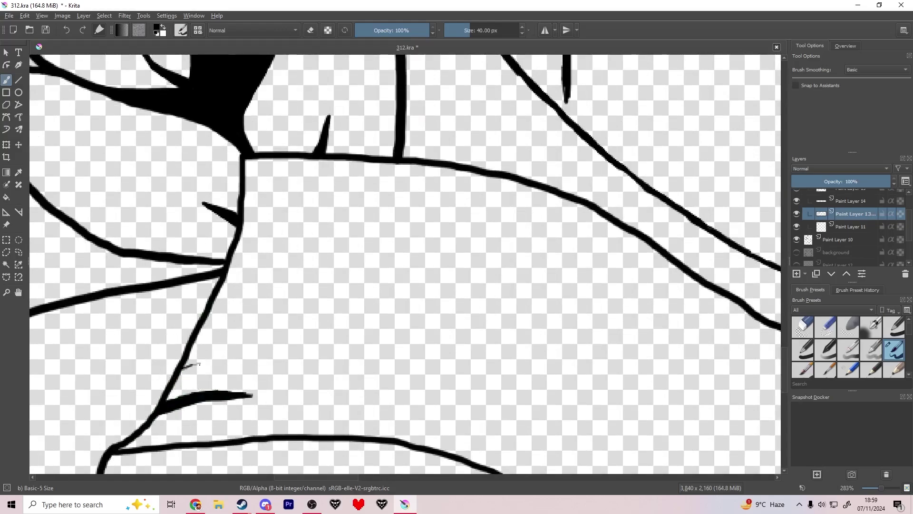
{"action": "mouse_move", "coordinate": [250, 361]}
{"action": "left_mouse_down"}
{"action": "mouse_move", "coordinate": [190, 359]}
{"action": "mouse_move", "coordinate": [240, 362]}
{"action": "mouse_move", "coordinate": [335, 277]}
{"action": "left_mouse_up"}
{"action": "key", "text": "e"}
{"action": "key", "text": "e"}
{"action": "key", "text": "ctrl+z"}
{"action": "scroll", "coordinate": [234, 341], "scroll_direction": "up", "scroll_amount": 1}
{"action": "key", "text": "e"}
{"action": "left_click_drag", "start_coordinate": [356, 316], "coordinate": [374, 329]}
{"action": "mouse_move", "coordinate": [297, 315]}
{"action": "left_mouse_down"}
{"action": "mouse_move", "coordinate": [271, 320]}
{"action": "mouse_move", "coordinate": [234, 384]}
{"action": "left_mouse_up"}
{"action": "scroll", "coordinate": [282, 401], "scroll_direction": "down", "scroll_amount": 7}
{"action": "key", "text": "e"}
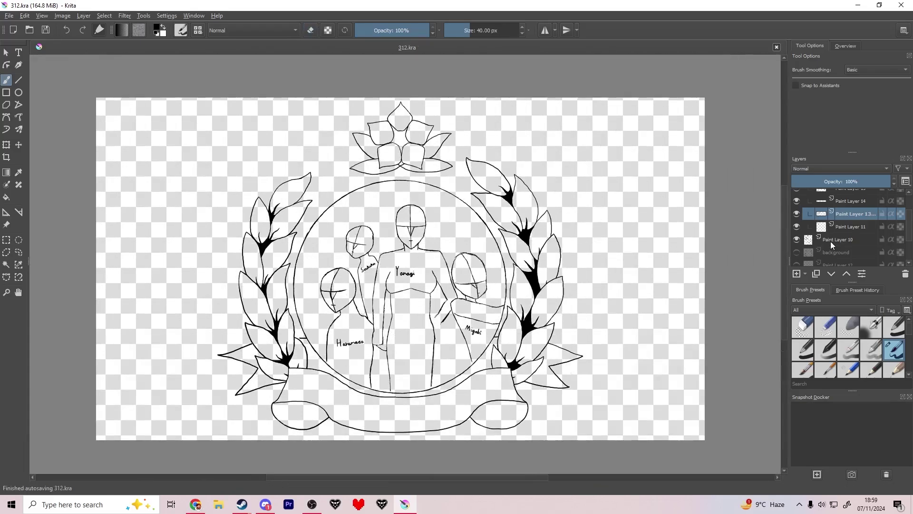
Step: Move Paint Layer 10 above Group 13, select the group and save the file
{"action": "left_click_drag", "start_coordinate": [830, 242], "coordinate": [833, 190]}
{"action": "left_click", "coordinate": [819, 210]}
{"action": "key", "text": "ctrl+s"}
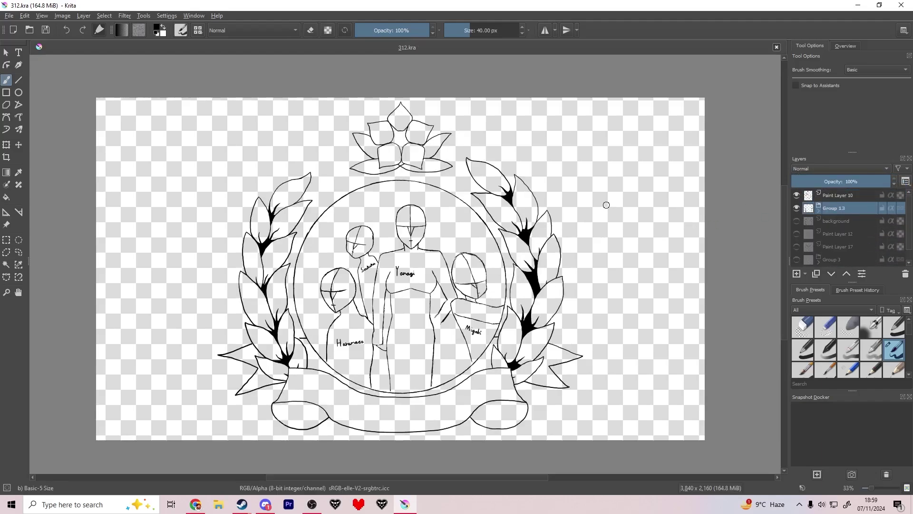